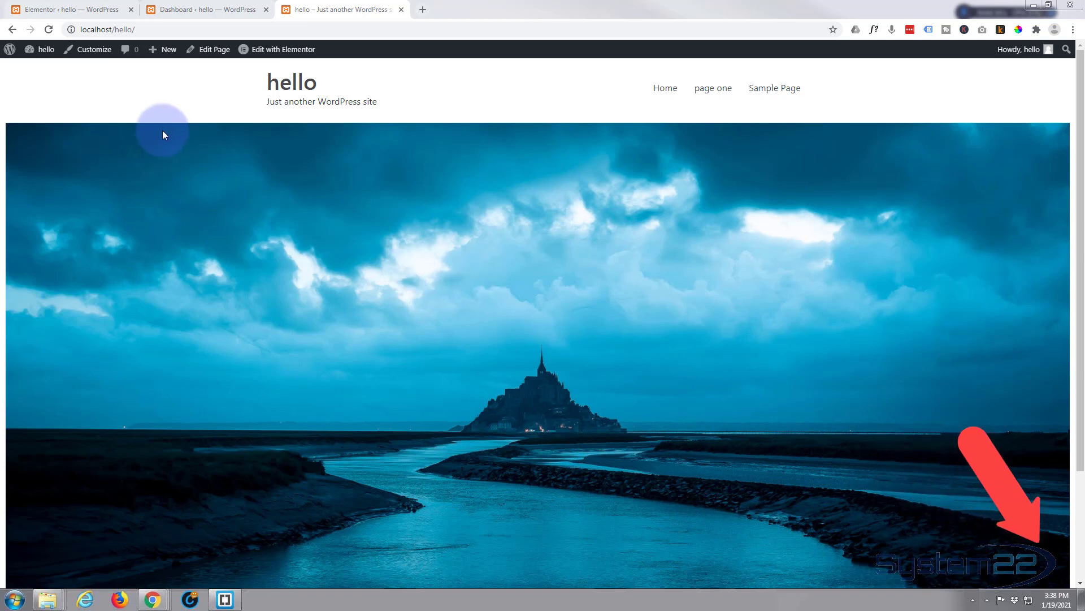
Reload the hello site's front page to bring up the 'Sign Up Today' popup
left_click(295, 86)
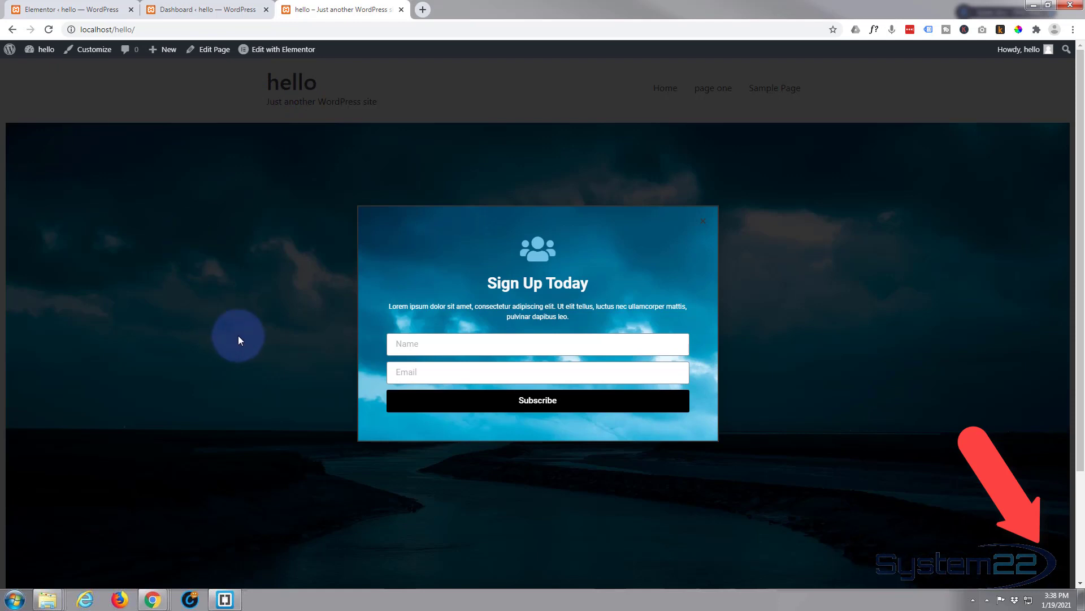
left_click(390, 380)
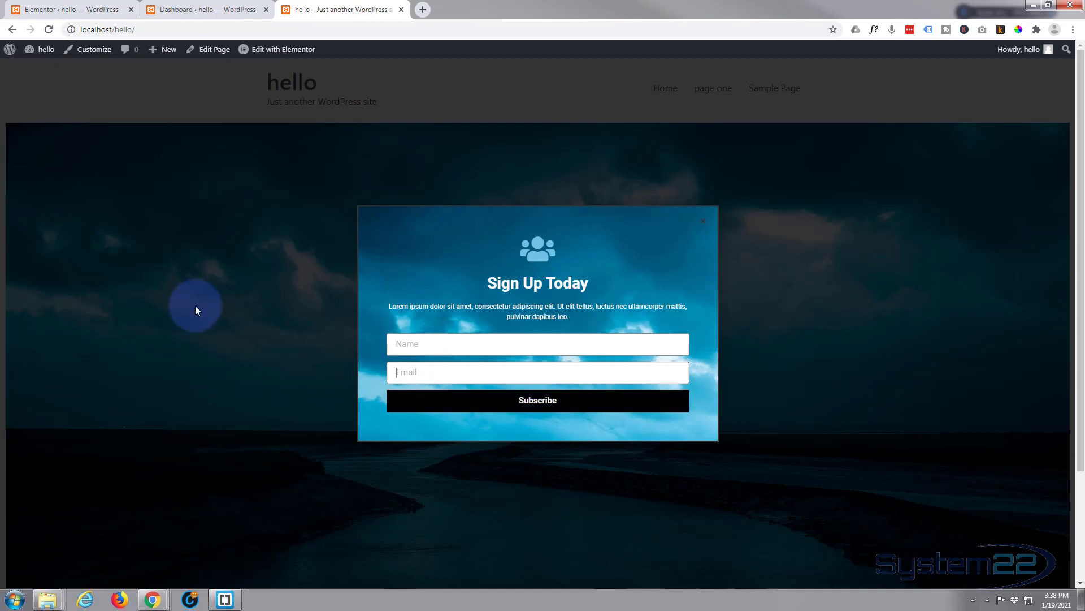
left_click(191, 379)
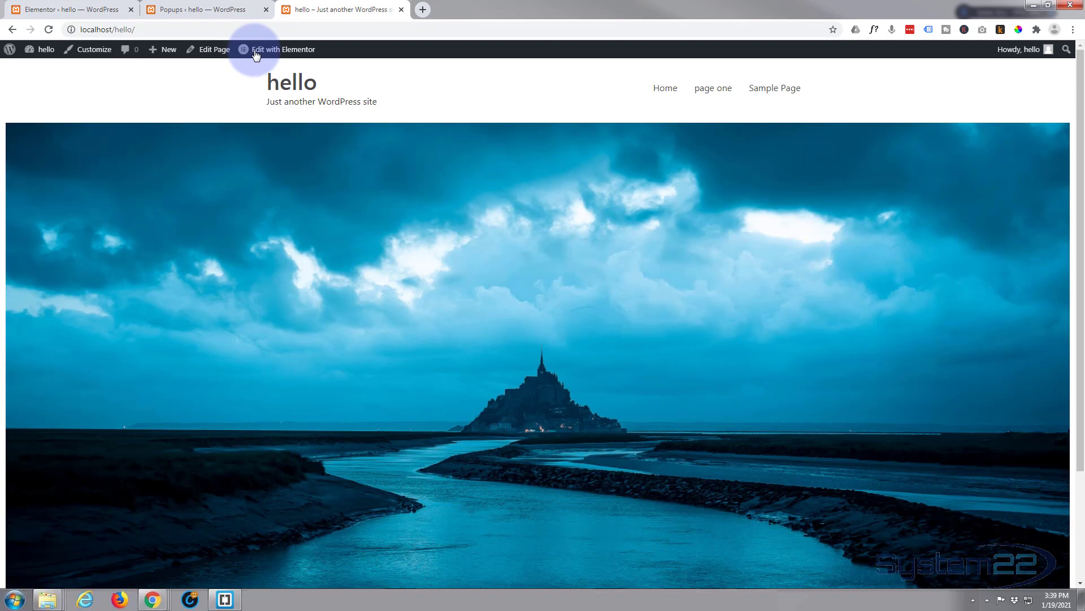
Open page one in Elementor and drop an Icon Box widget into the empty section
left_click(275, 52)
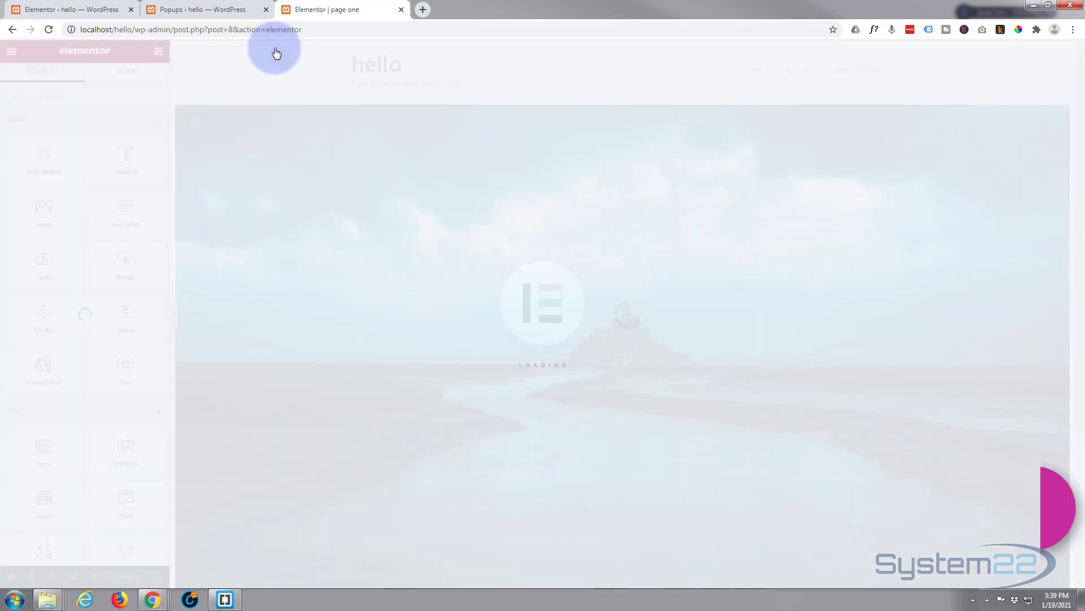
scroll(459, 270, "down", 1)
scroll(459, 272, "down", 3)
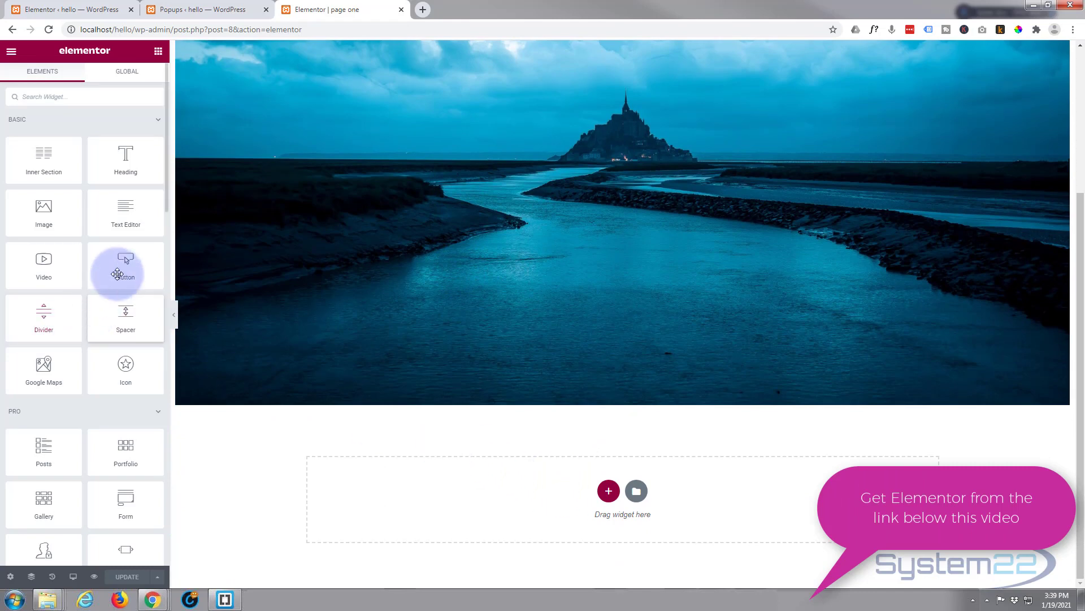
scroll(118, 250, "down", 1)
scroll(118, 249, "down", 9)
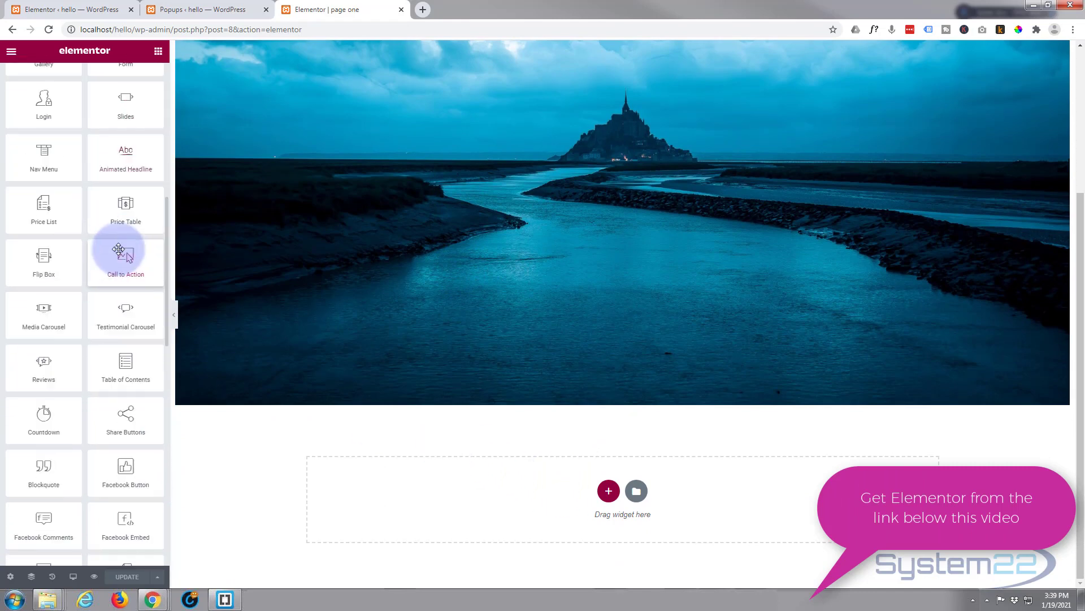
scroll(120, 248, "down", 4)
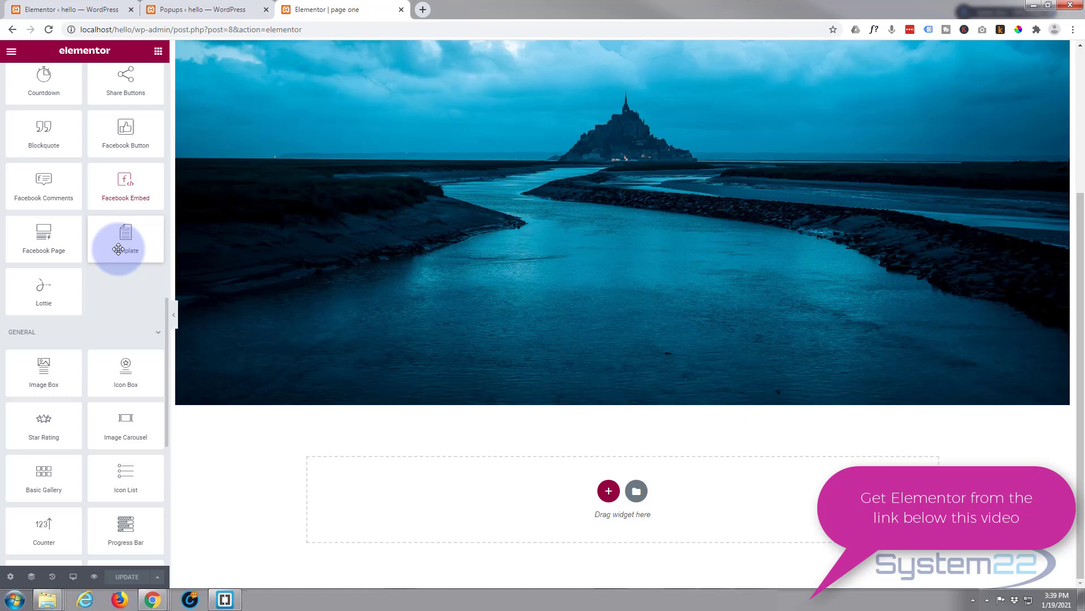
left_click_drag(129, 365, 621, 494)
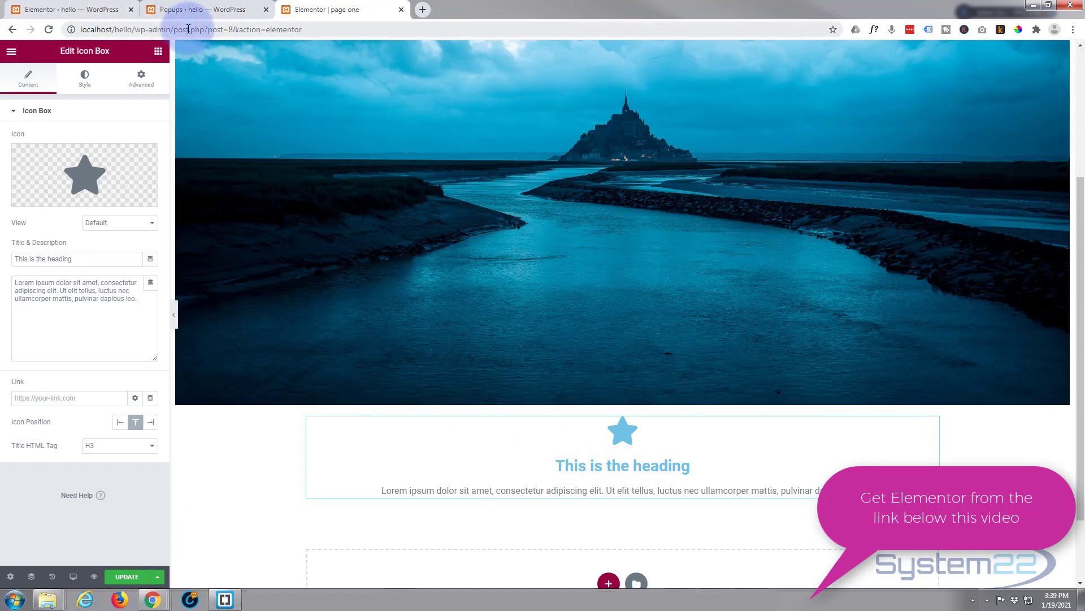
Add a Form widget below the icon box and delete its Message field
left_click(159, 52)
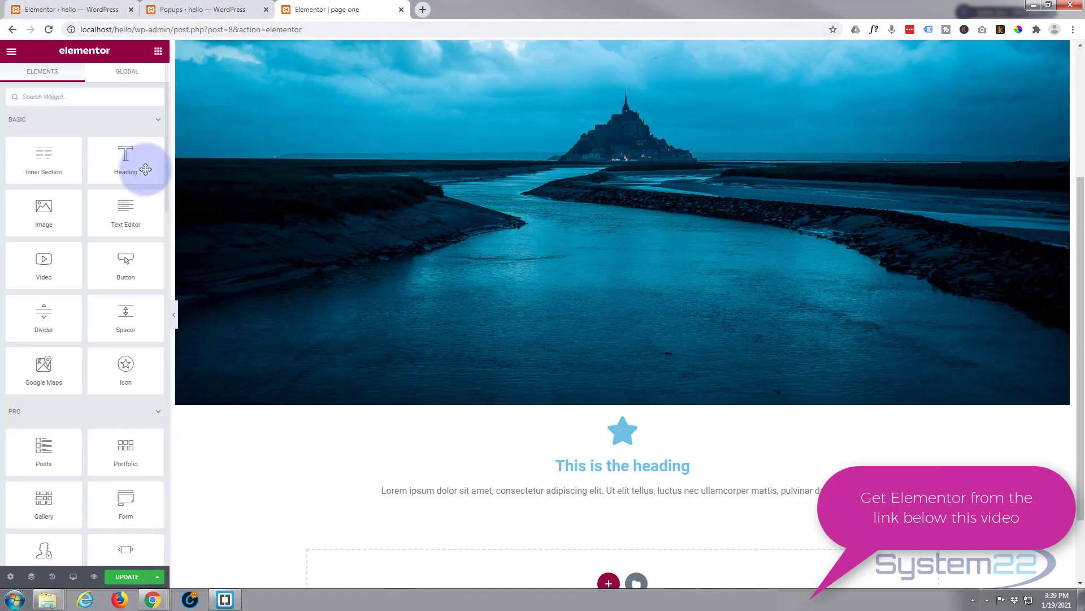
scroll(118, 192, "down", 2)
scroll(117, 188, "down", 1)
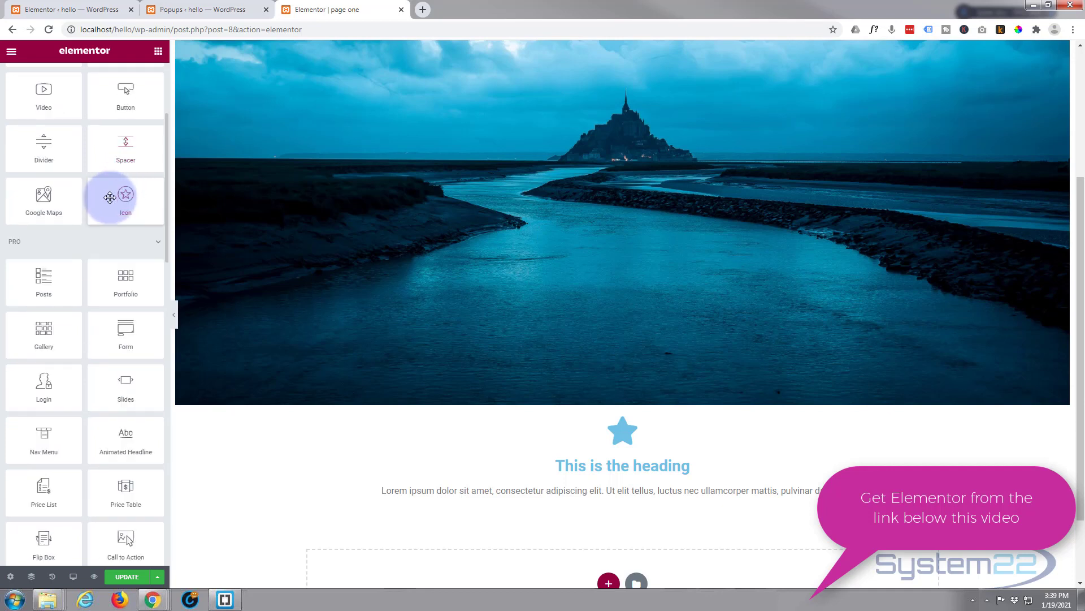
left_click_drag(163, 342, 618, 499)
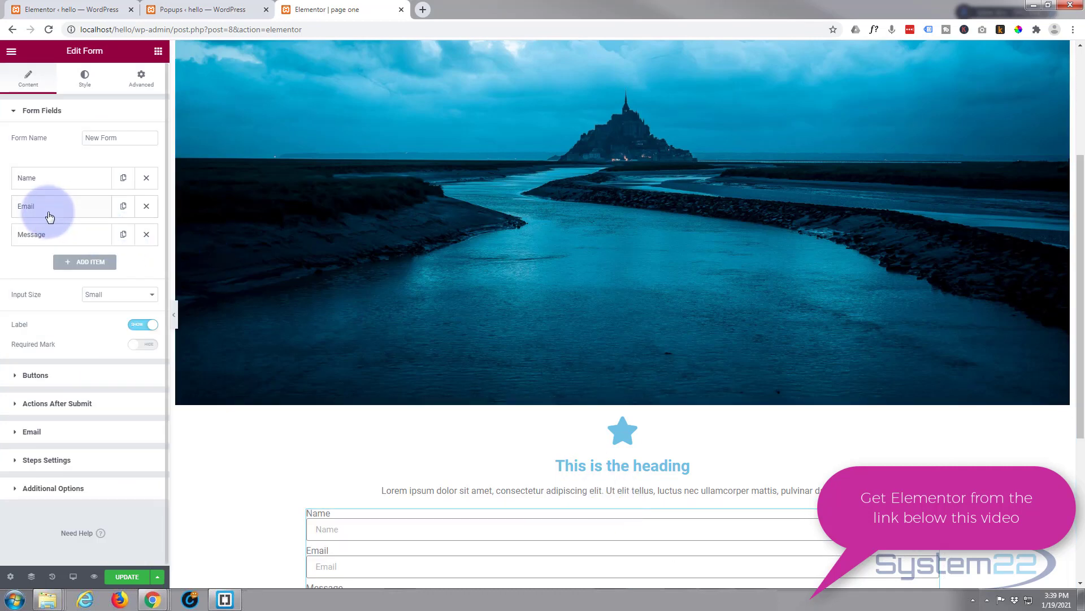
scroll(374, 342, "down", 3)
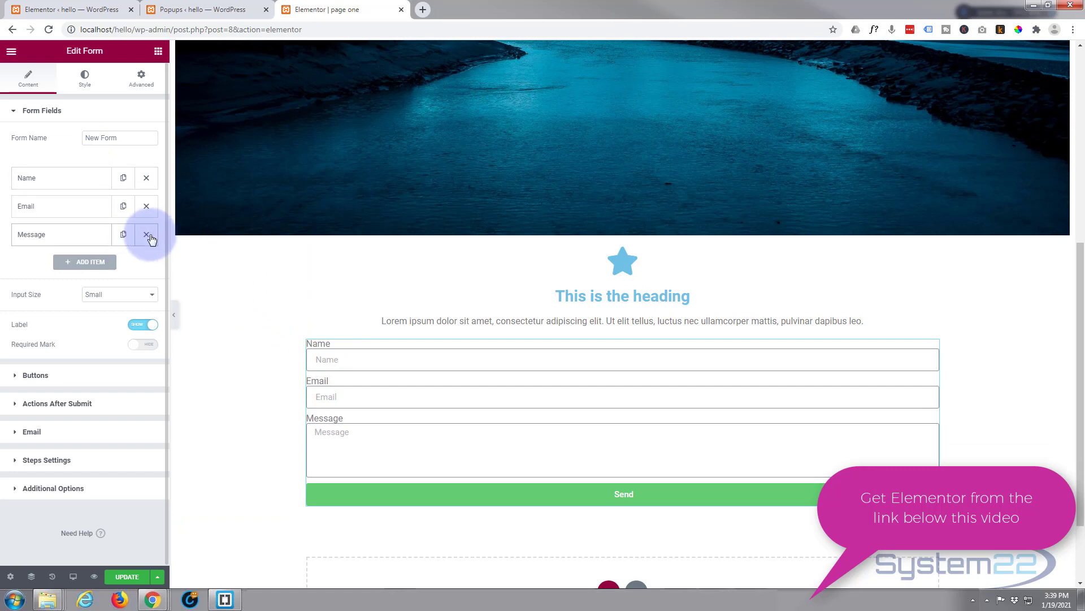
left_click(146, 235)
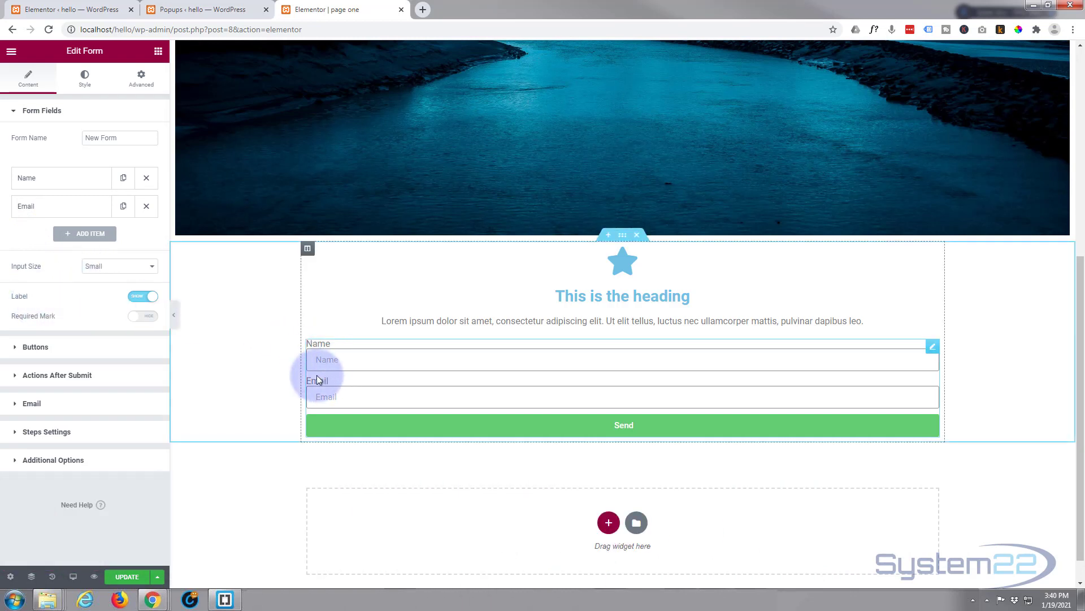
Hide the form's field labels and change the submit button text from 'Send' to 'Subscribe'
left_click(140, 299)
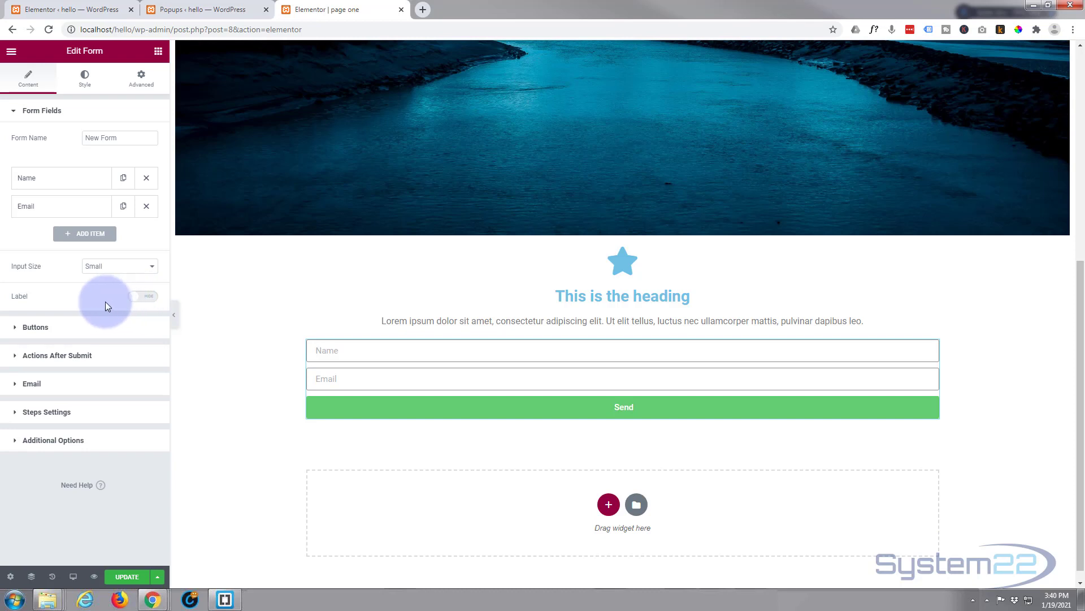
left_click(17, 332)
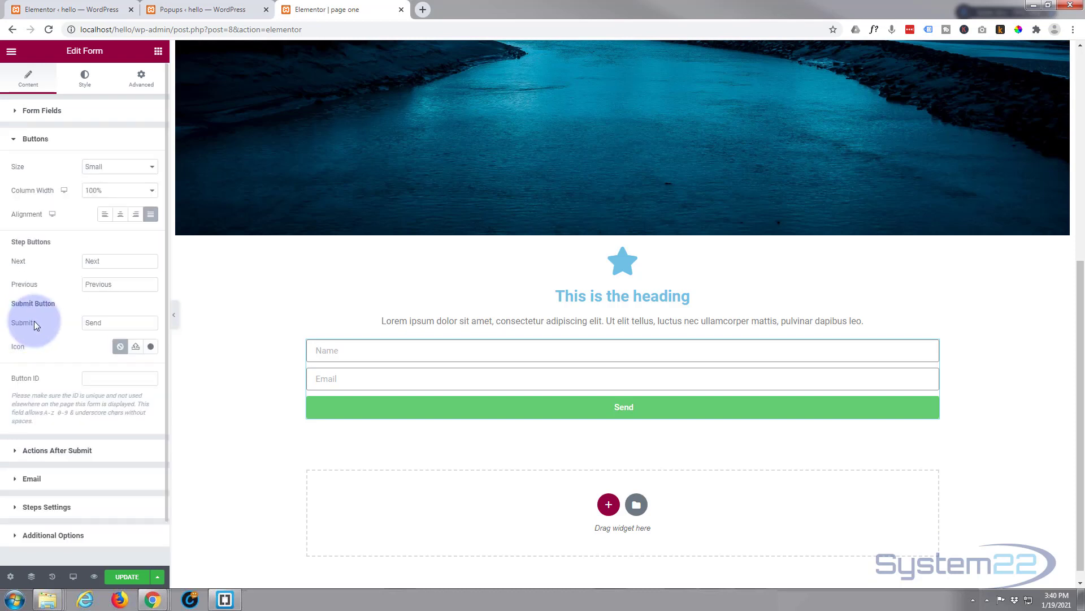
mouse_move(95, 322)
left_mouse_down()
mouse_move(105, 322)
mouse_move(73, 324)
left_mouse_up()
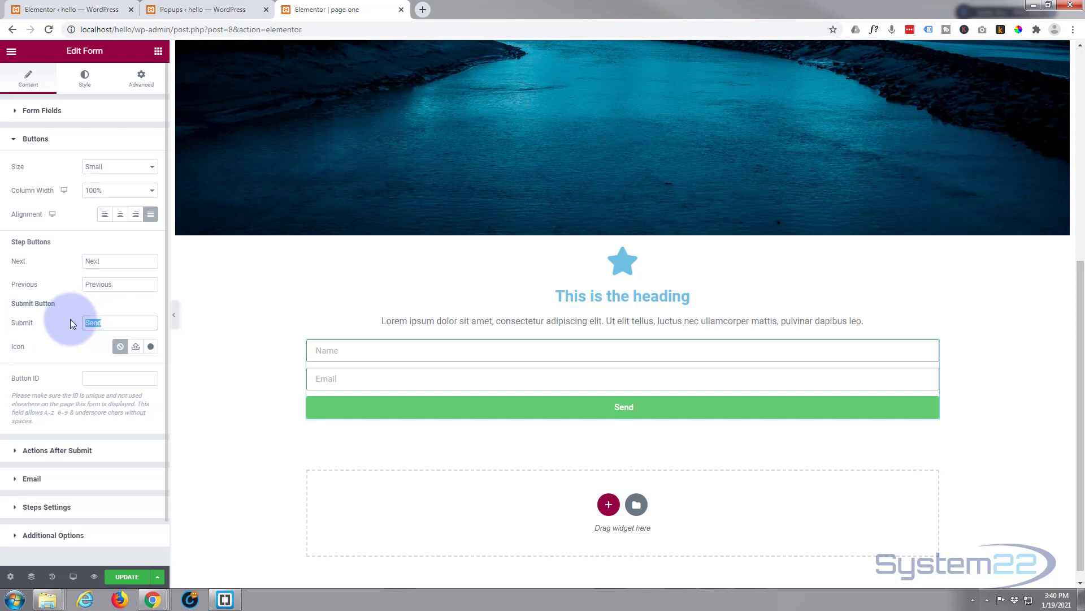
type("Subscribe")
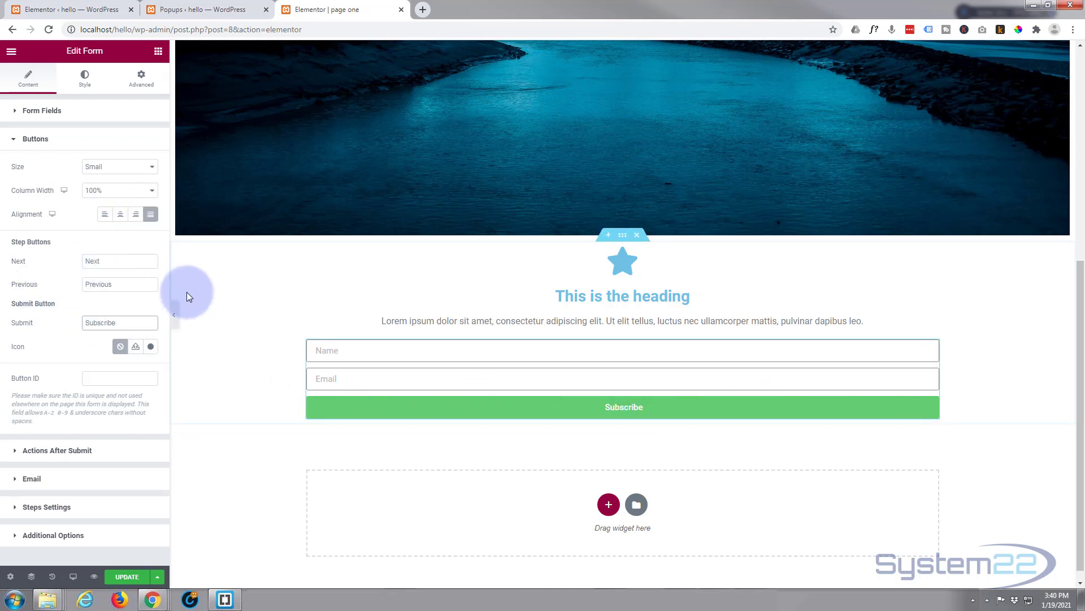
Set the submit button alignment to Justified so it spans the form width
left_click(132, 218)
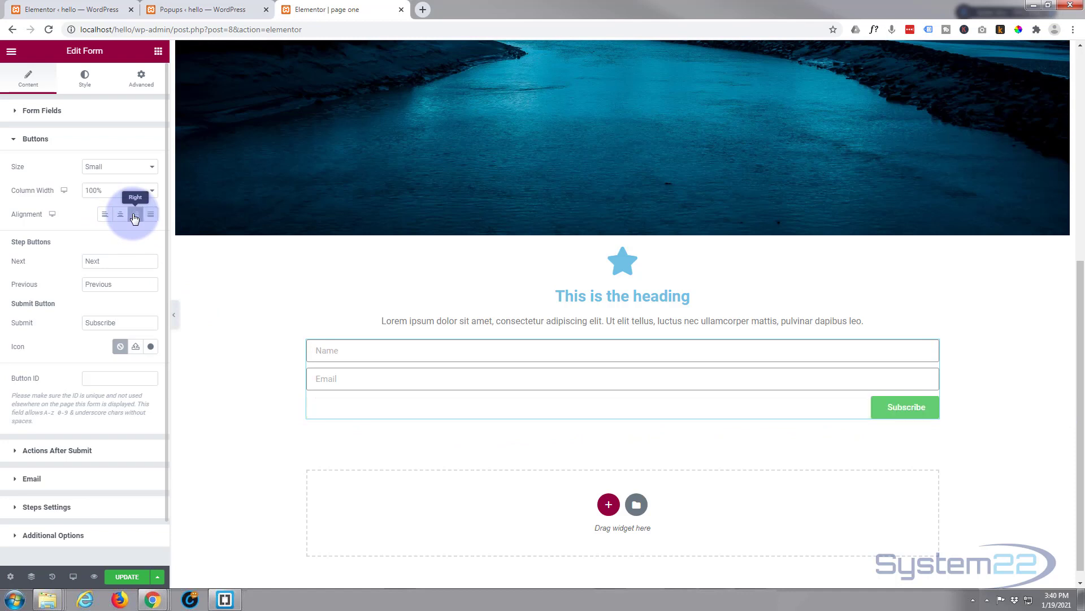
left_click(107, 217)
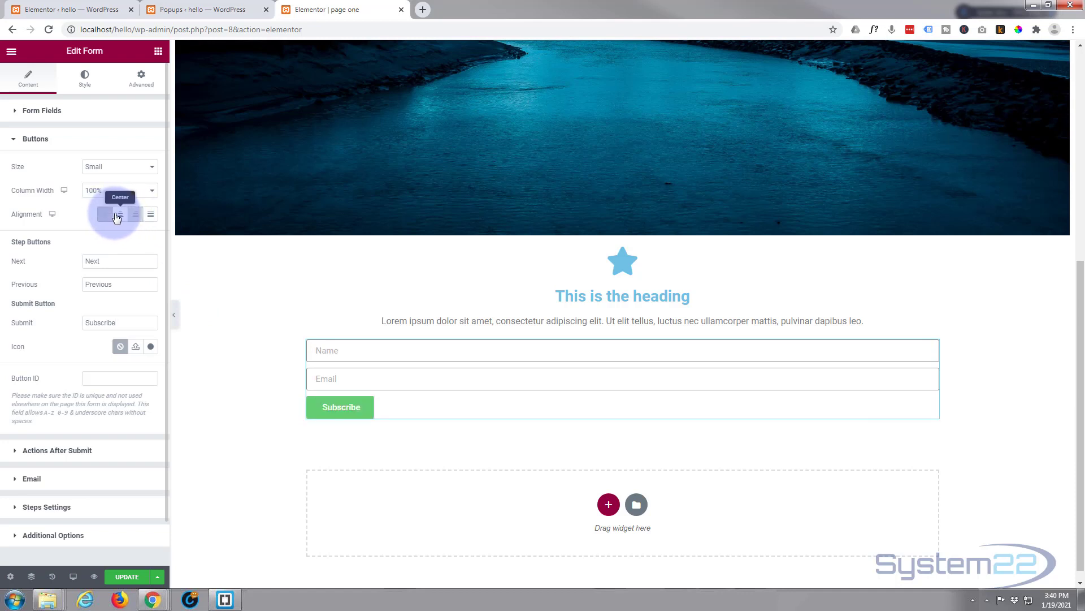
left_click(120, 218)
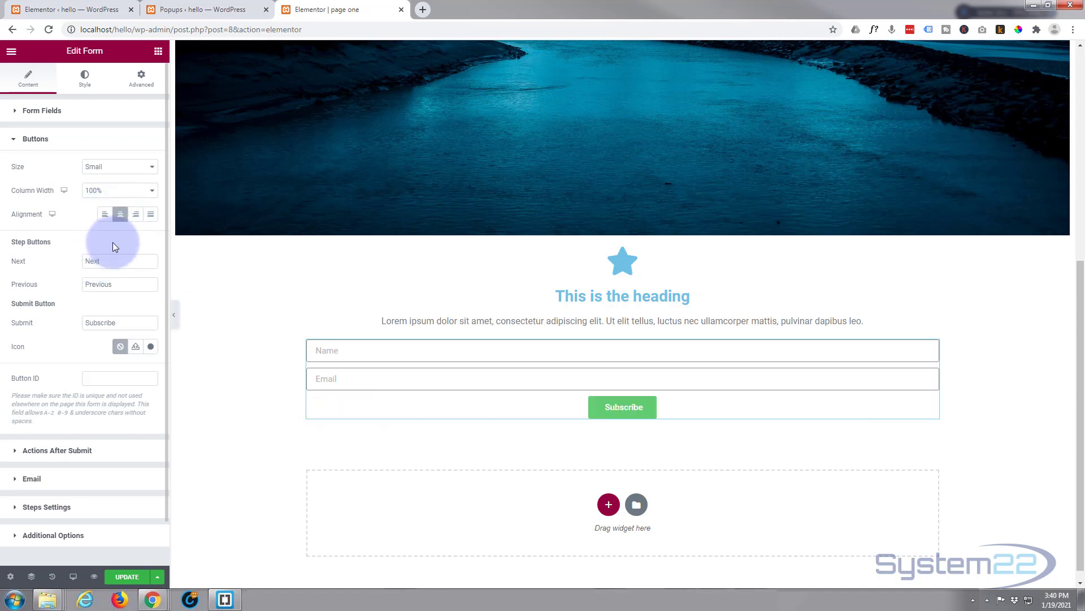
left_click(150, 217)
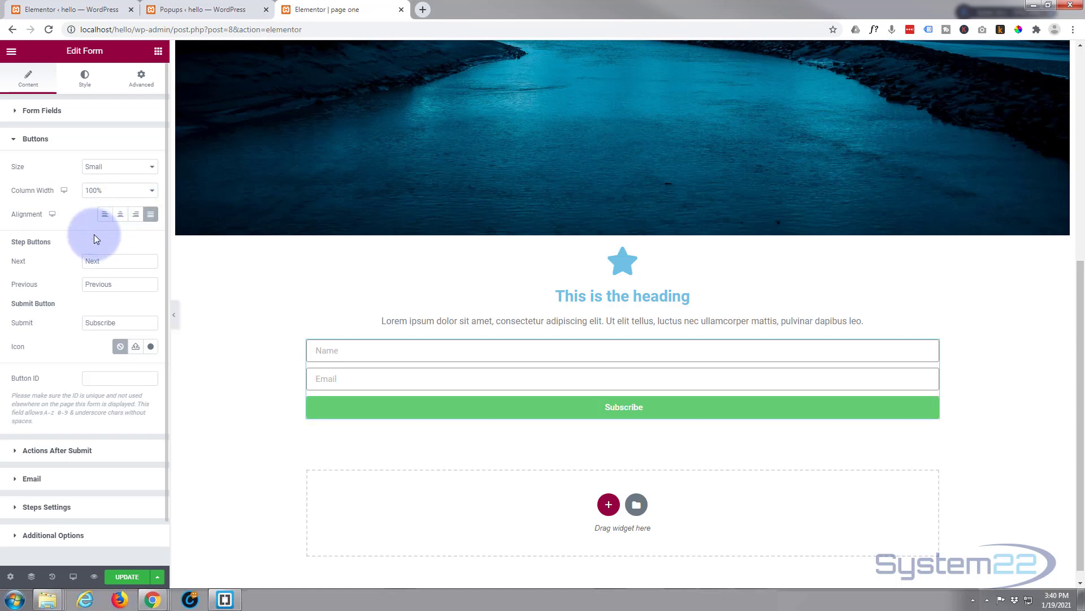
scroll(94, 234, "down", 1)
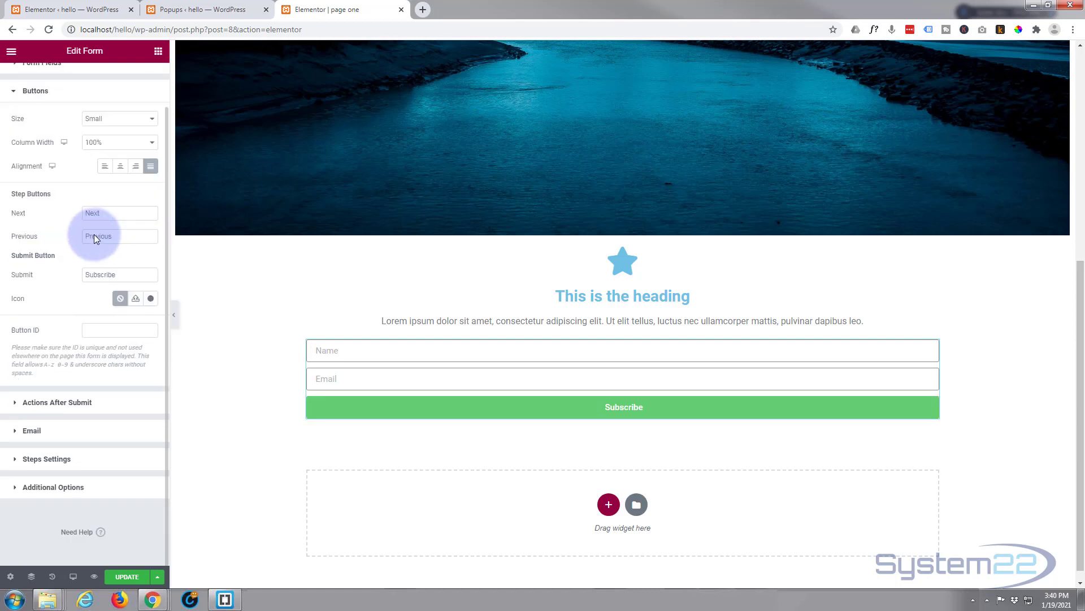
Add MailChimp, not Redirect, to Actions After Submit alongside Email and expand its settings
left_click(14, 403)
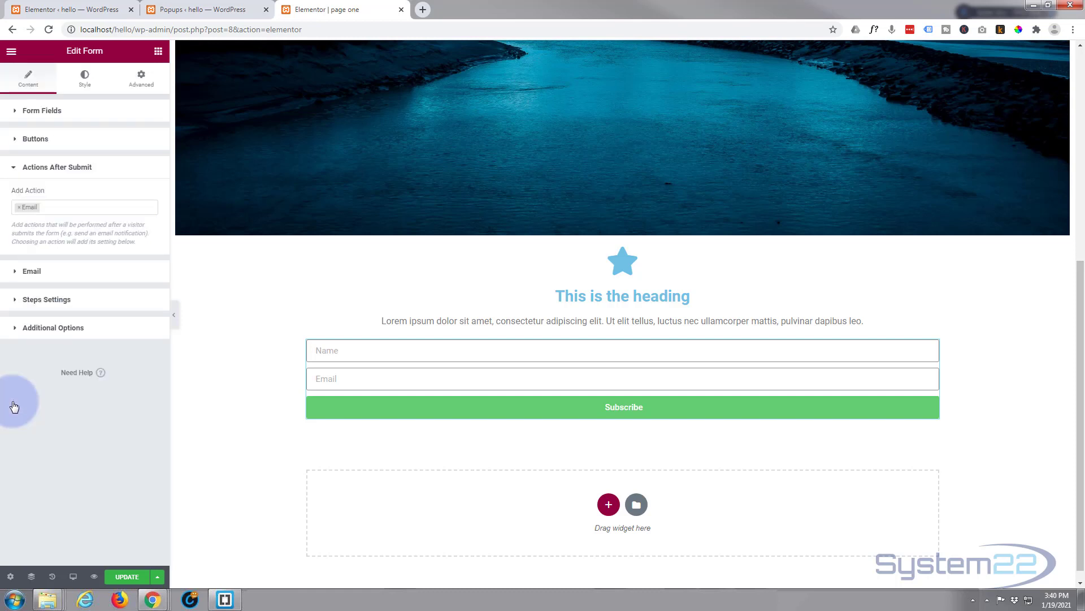
left_click(48, 207)
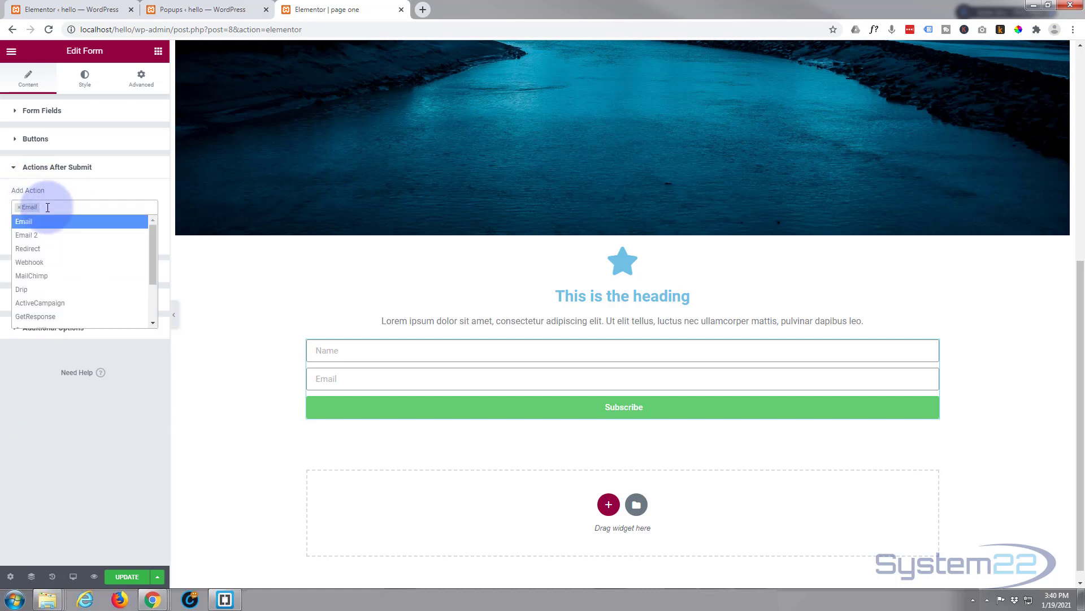
left_click(41, 252)
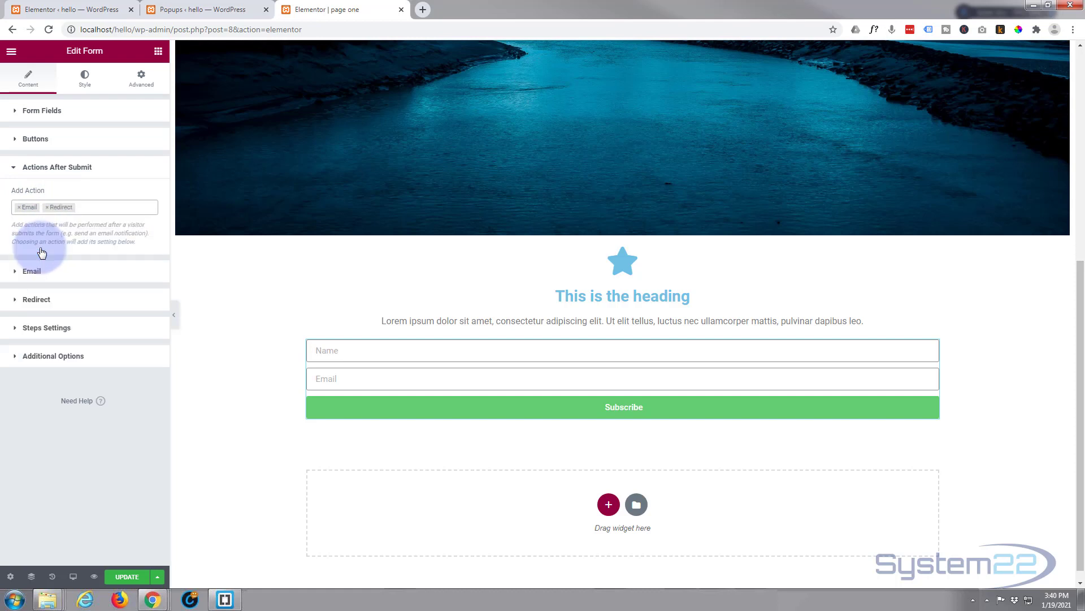
left_click(15, 301)
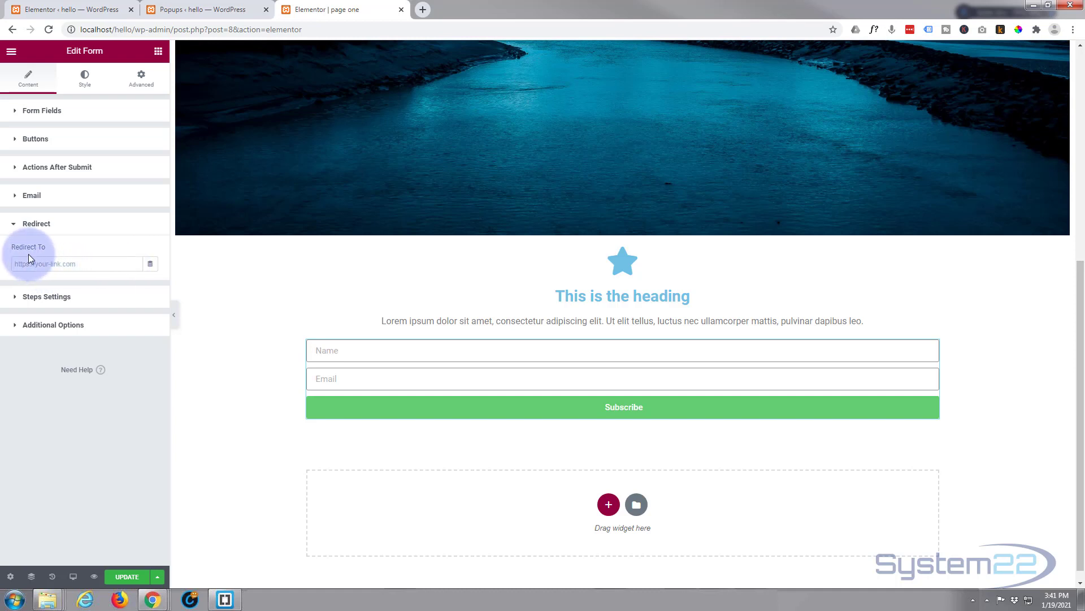
left_click(15, 168)
left_click(72, 209)
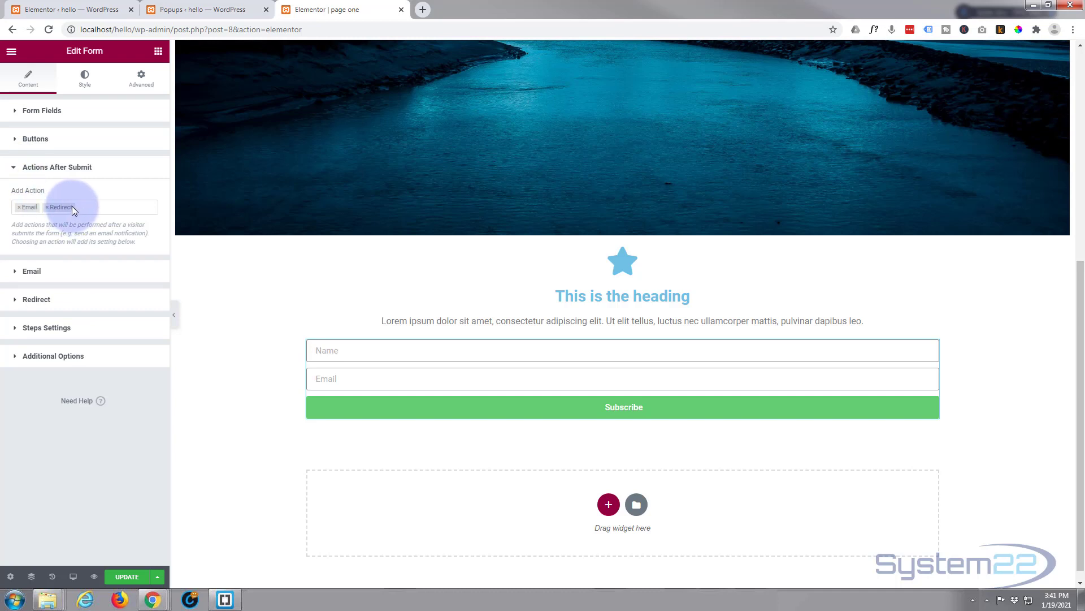
left_click(47, 208)
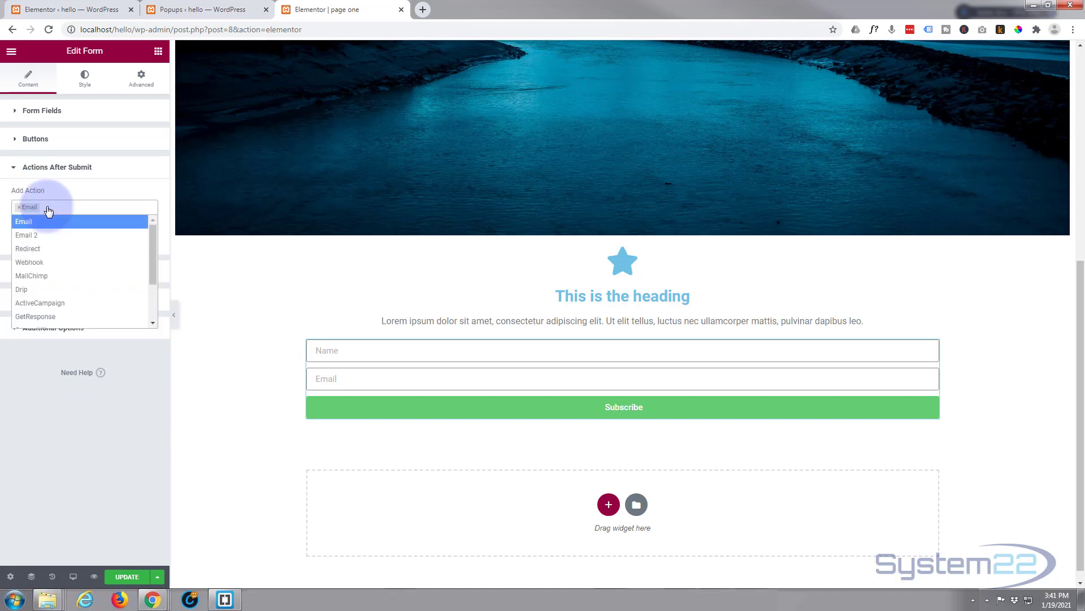
left_click(47, 207)
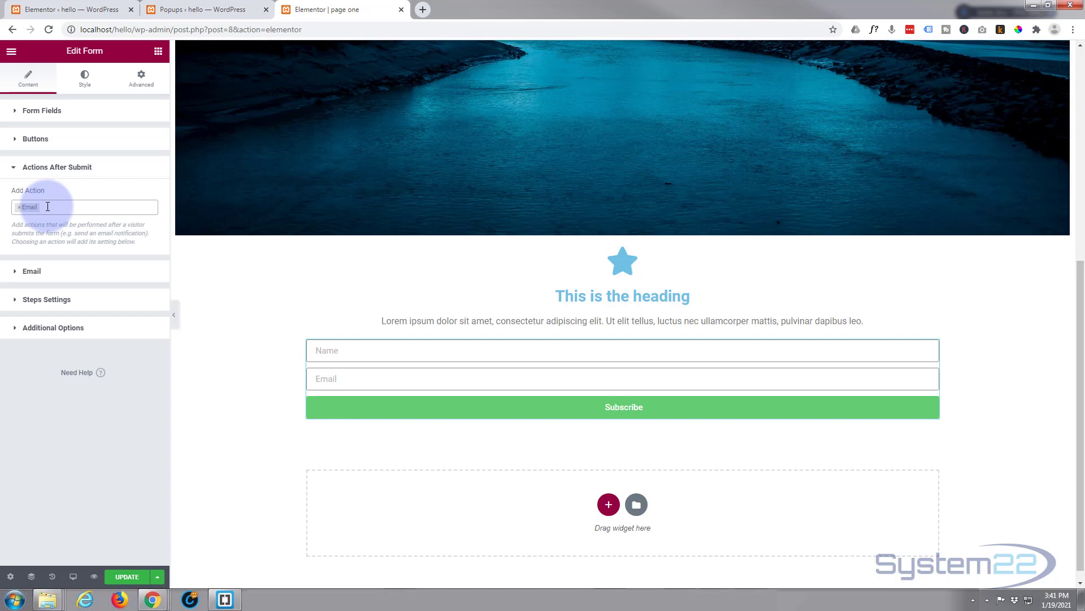
left_click(48, 207)
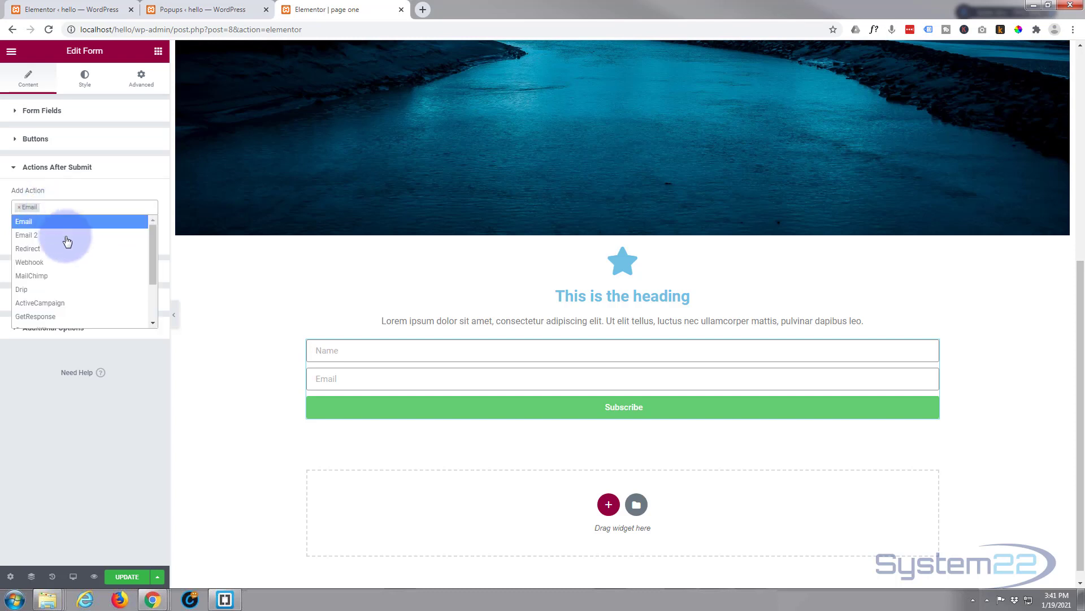
left_click(46, 281)
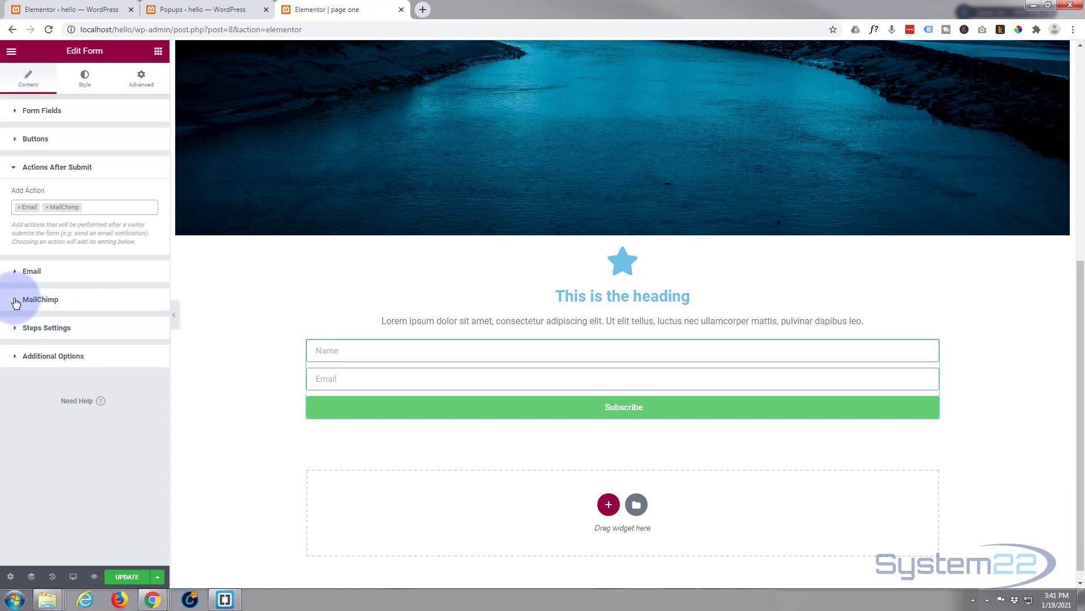
left_click(16, 301)
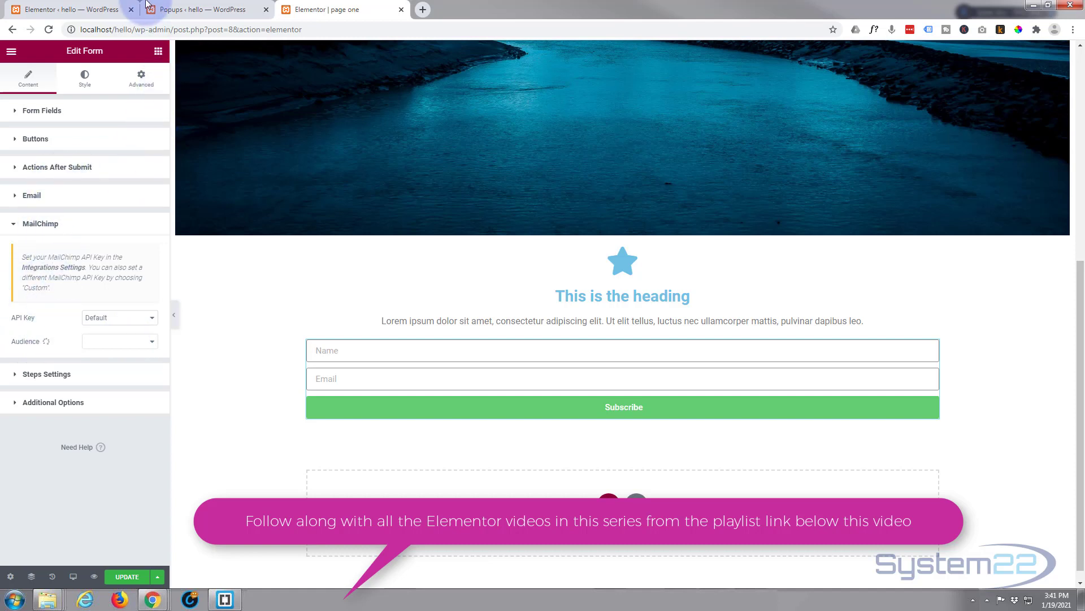
Go to Elementor's Integrations settings in WordPress admin and find the MailChimp API Key field
left_click(63, 9)
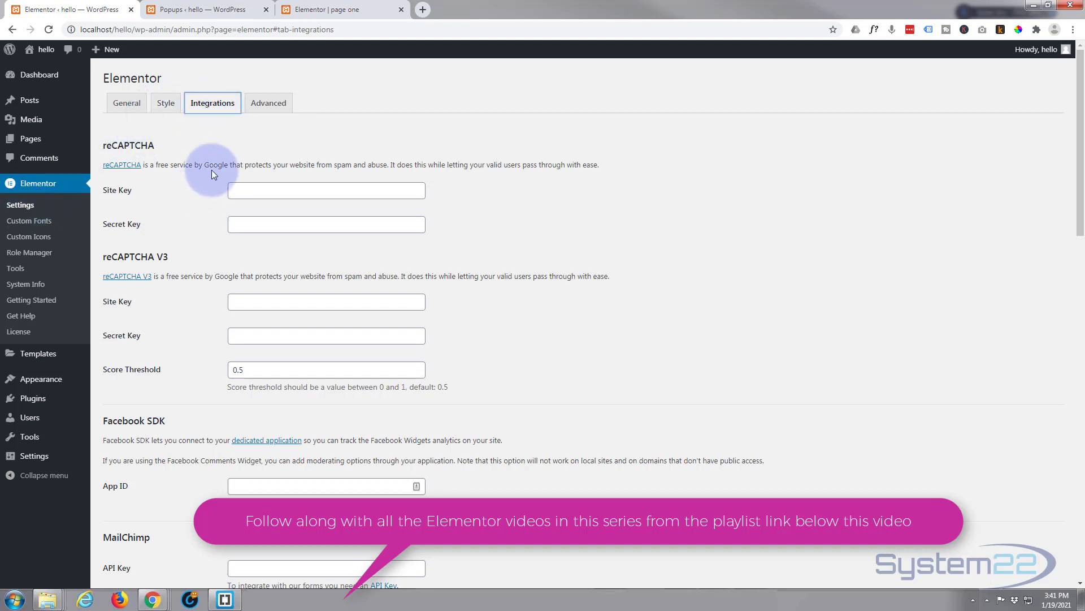
scroll(192, 209, "down", 7)
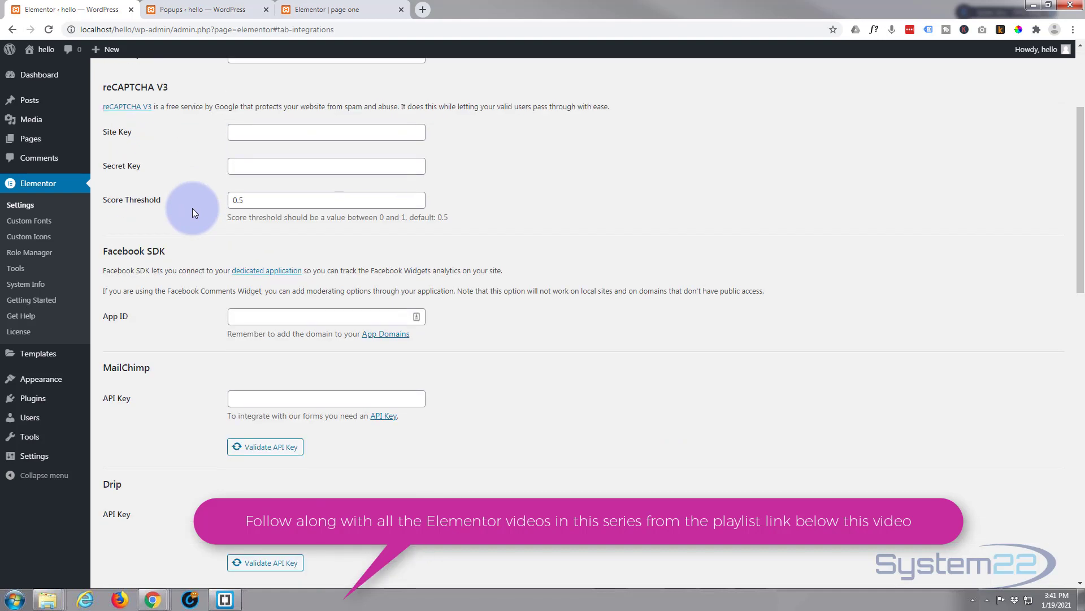
scroll(192, 213, "down", 1)
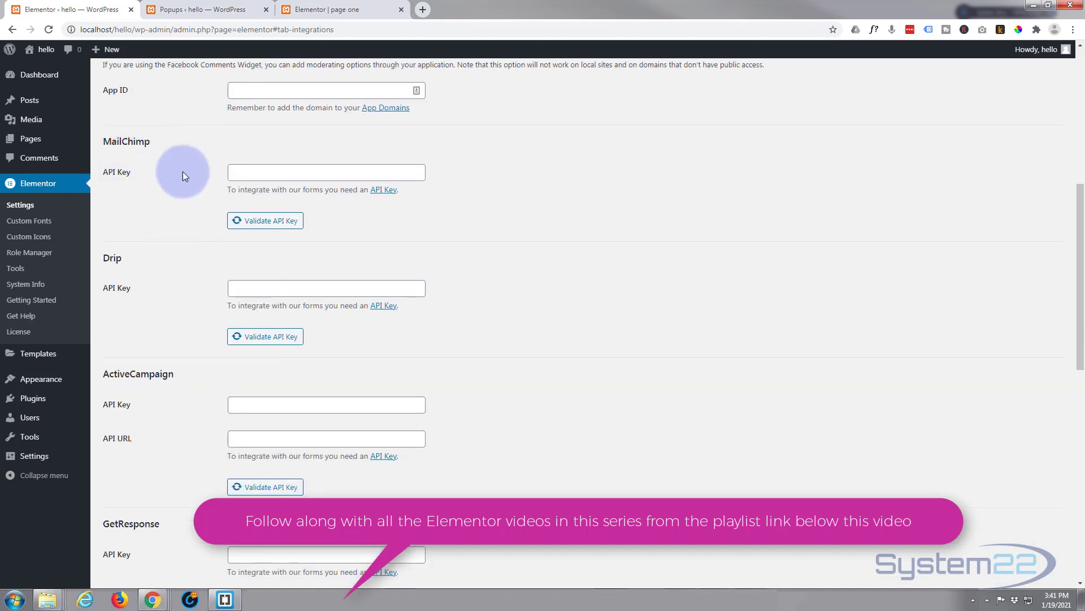
scroll(168, 351, "down", 5)
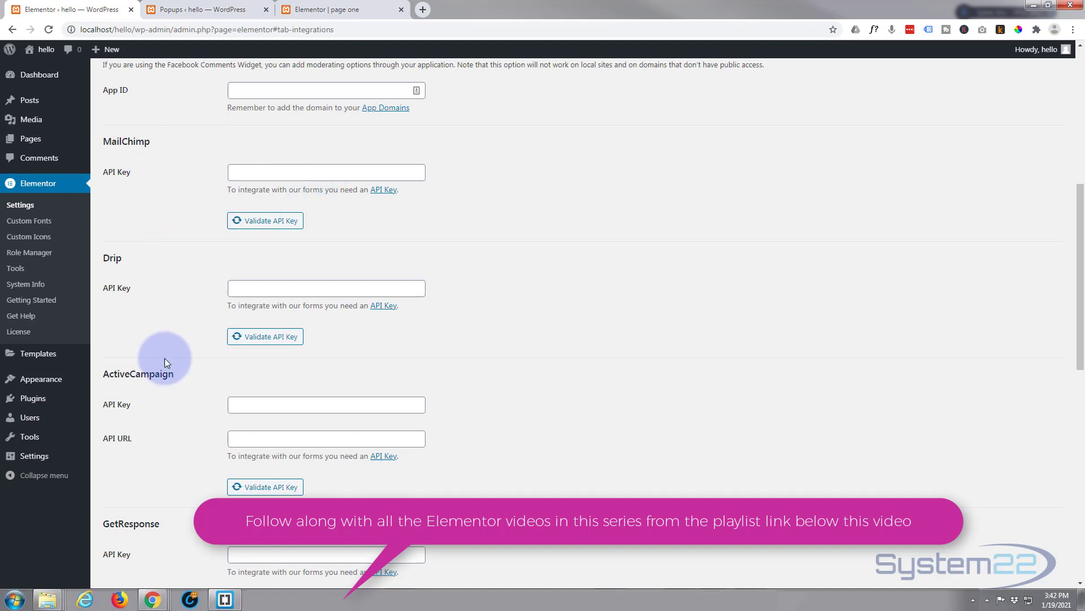
scroll(167, 350, "down", 7)
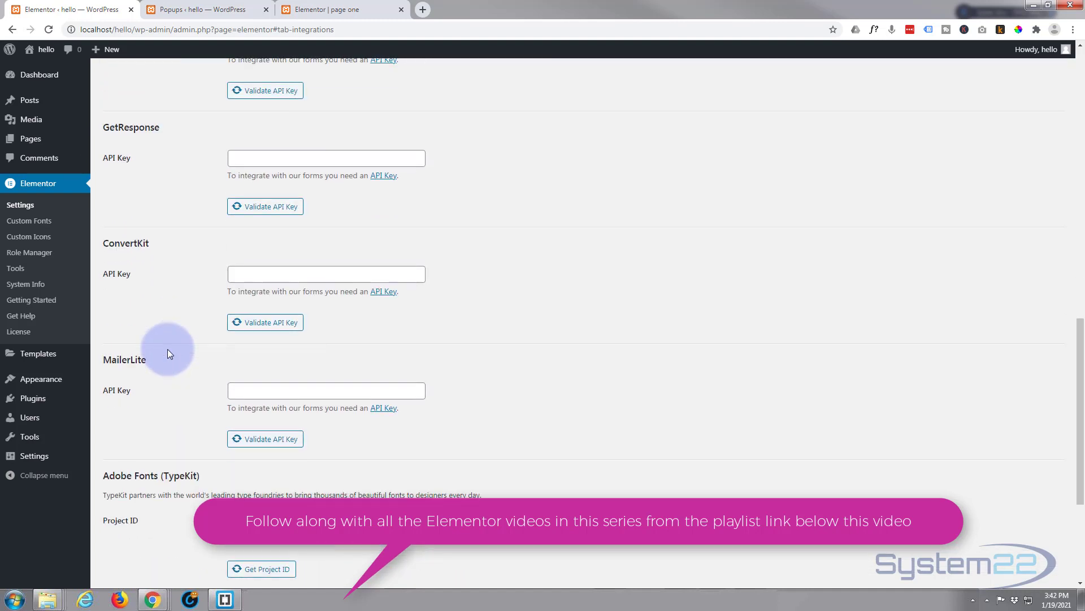
scroll(168, 350, "up", 6)
scroll(168, 351, "up", 11)
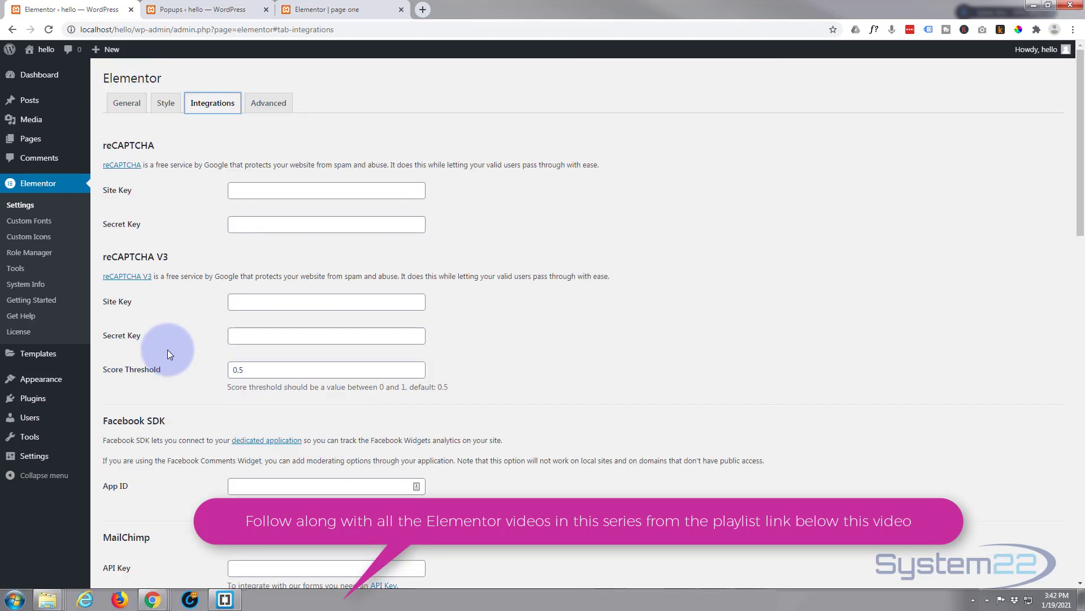
scroll(167, 350, "down", 2)
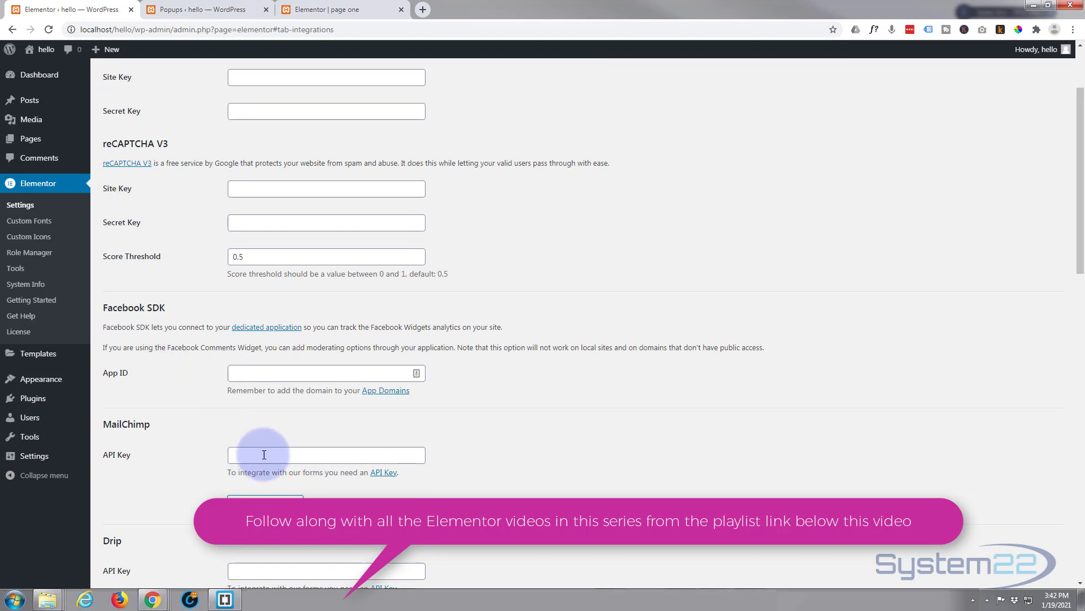
scroll(186, 365, "up", 1)
scroll(188, 366, "up", 2)
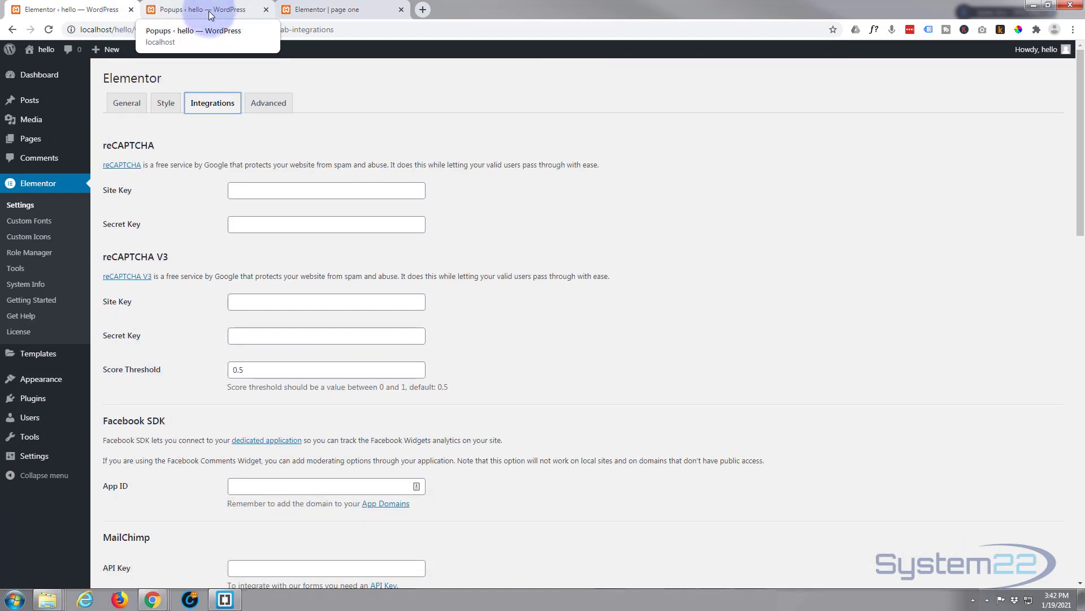
Back in the editor, delete the MailChimp action from Actions After Submit
left_click(309, 10)
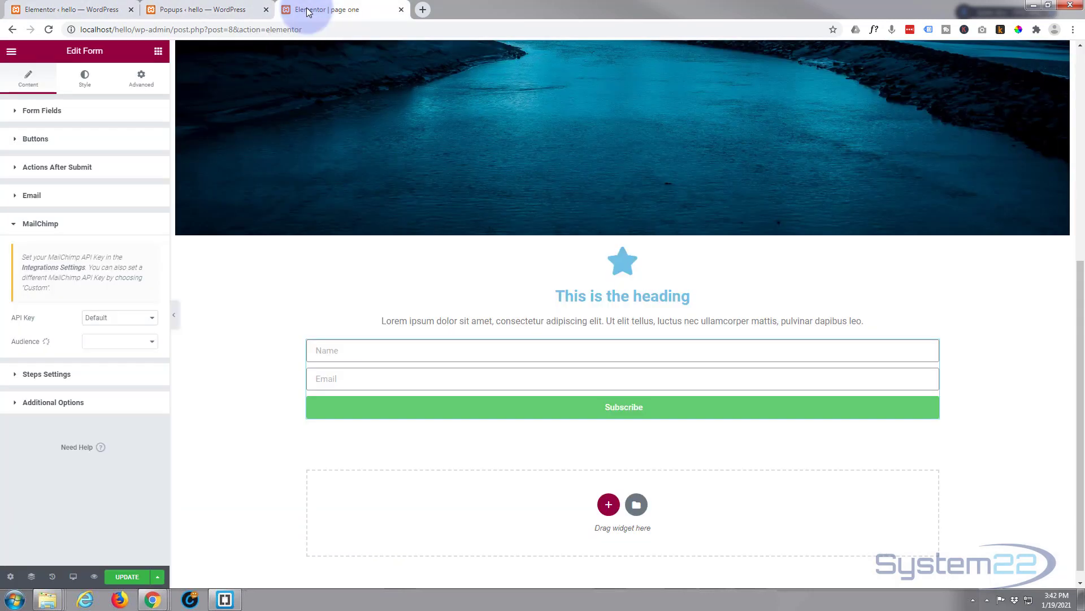
left_click(13, 169)
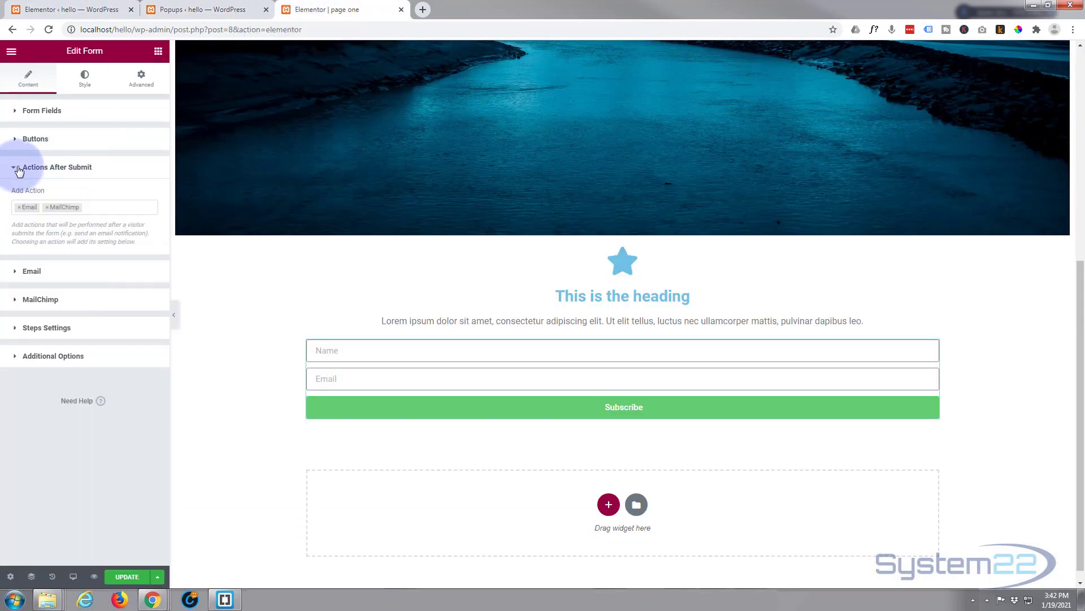
left_click(47, 207)
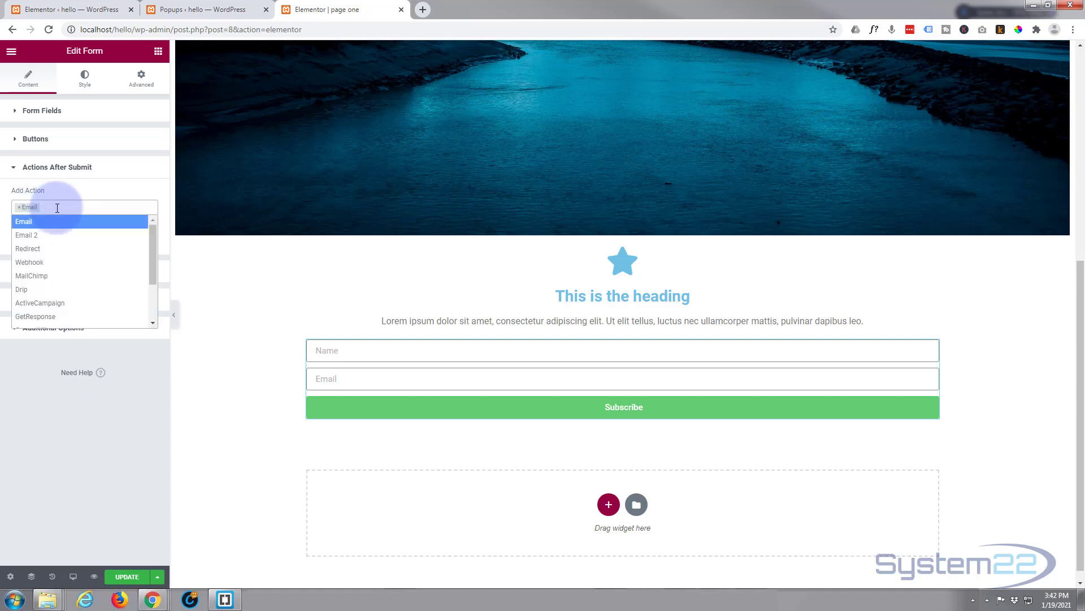
scroll(51, 288, "down", 1)
scroll(53, 293, "up", 1)
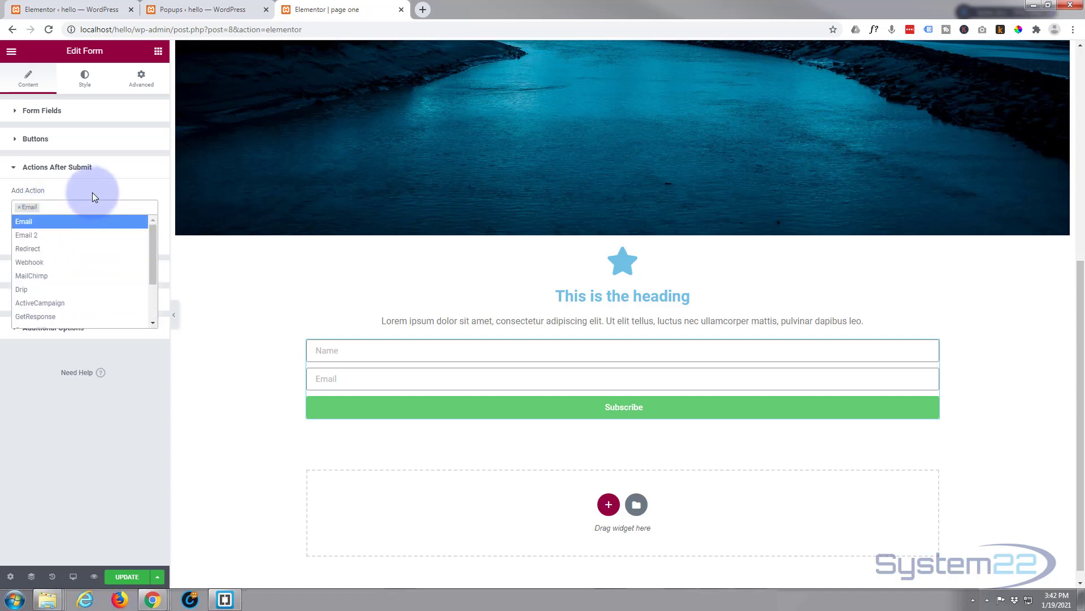
left_click(92, 190)
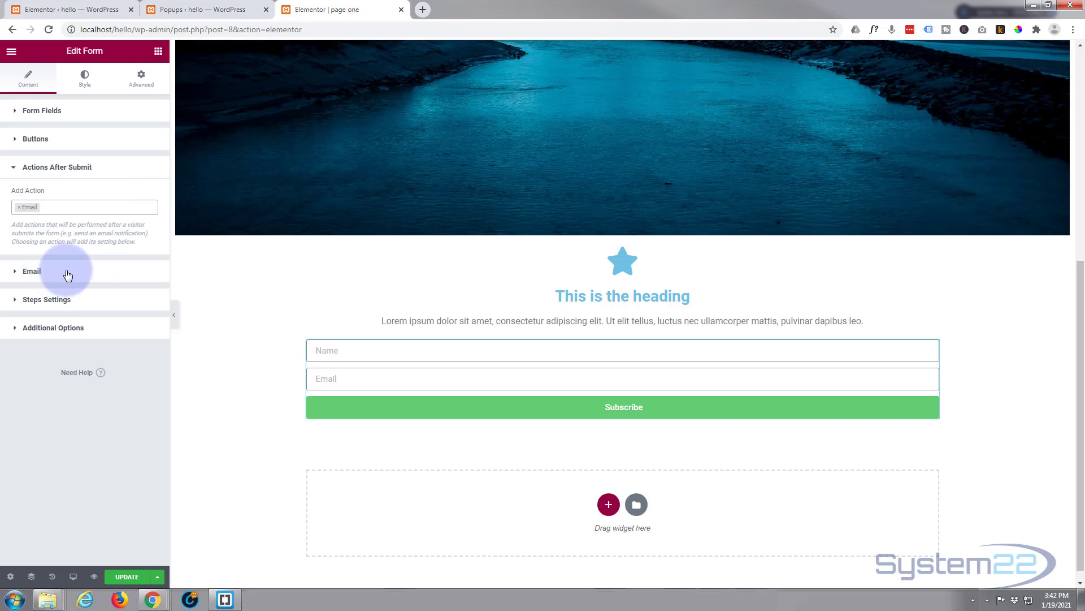
Review the Email notification settings, including the recipient address, and expand Steps Settings
left_click(14, 272)
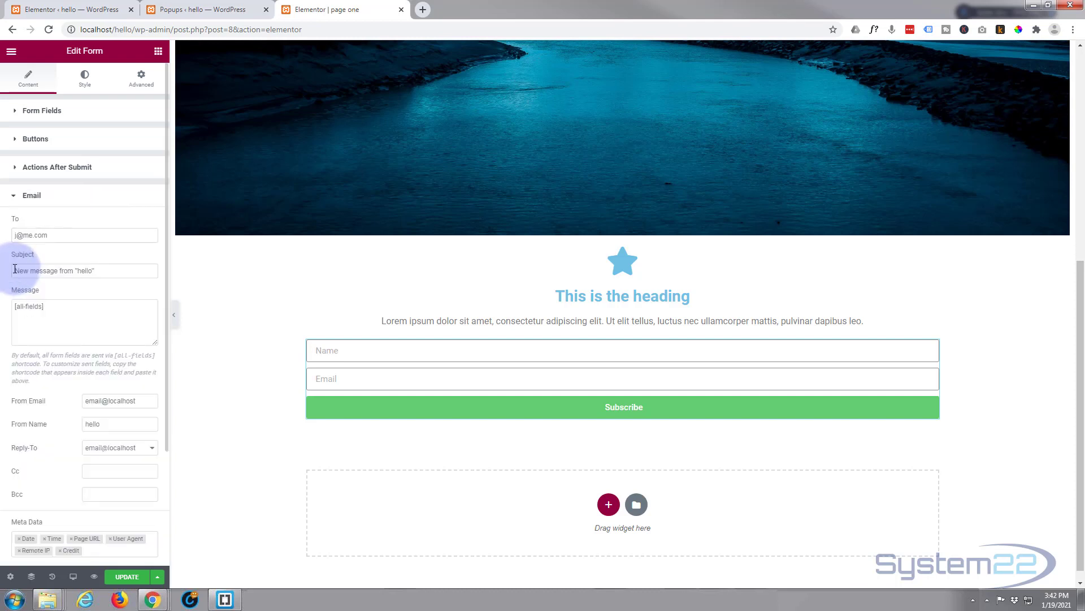
left_click(52, 235)
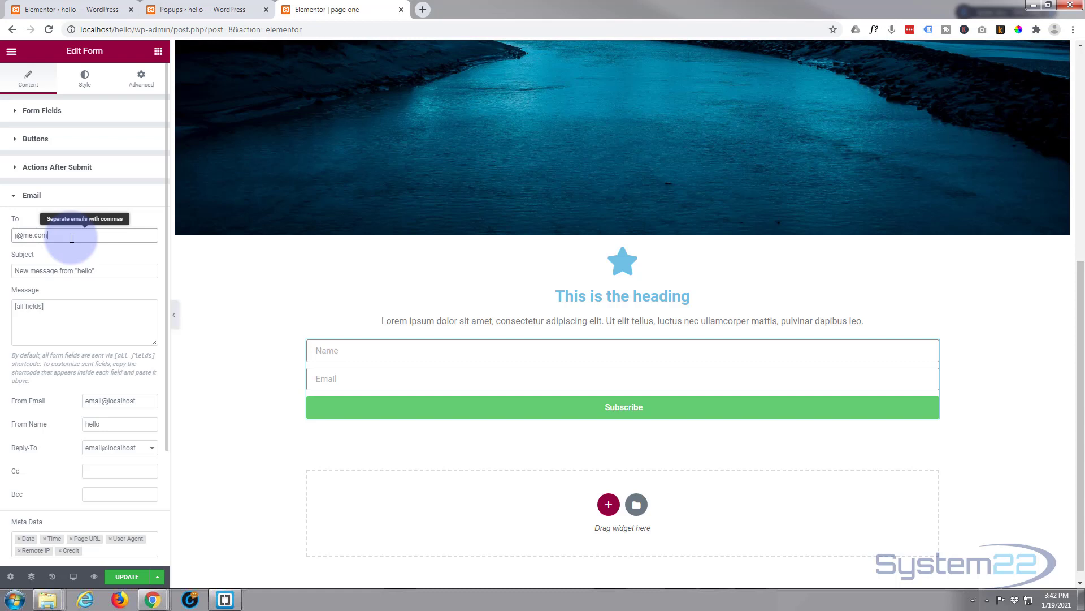
scroll(72, 237, "down", 1)
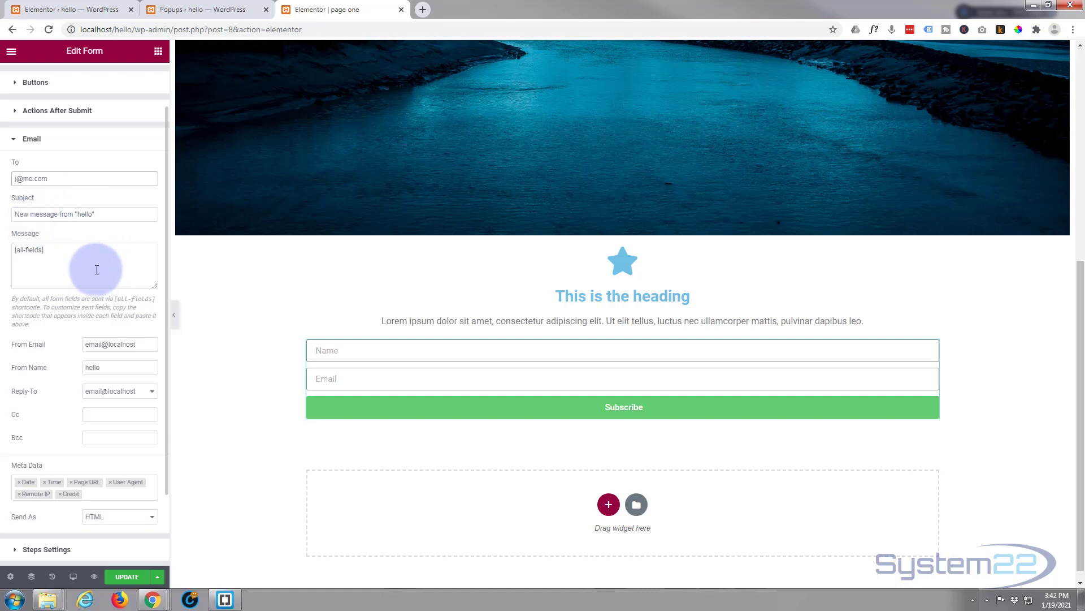
scroll(79, 268, "down", 2)
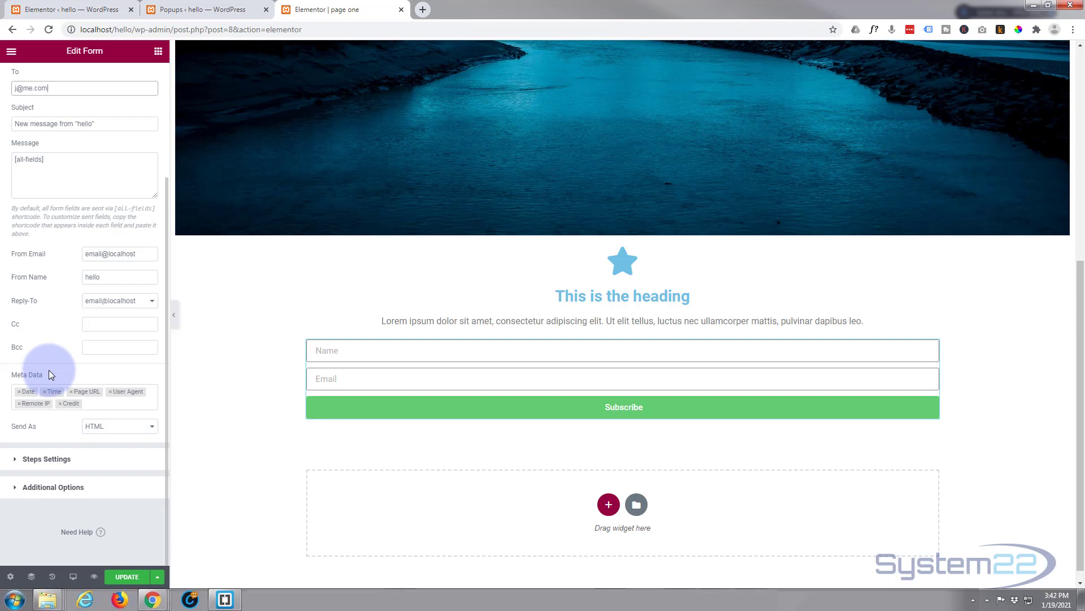
left_click(18, 461)
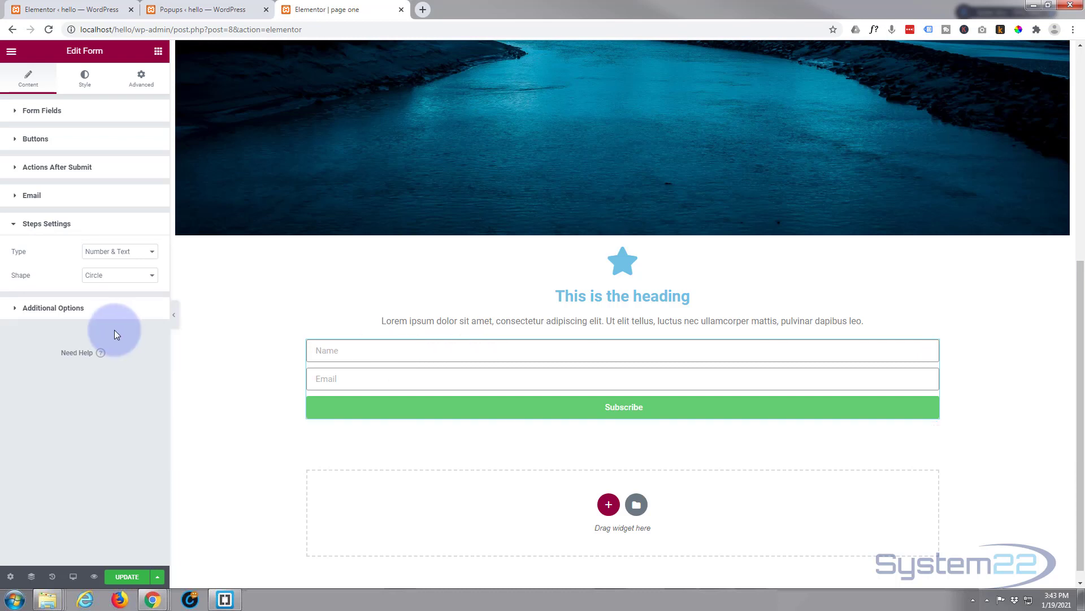
Under the form's Additional Options, switch Custom Messages on
left_click(17, 310)
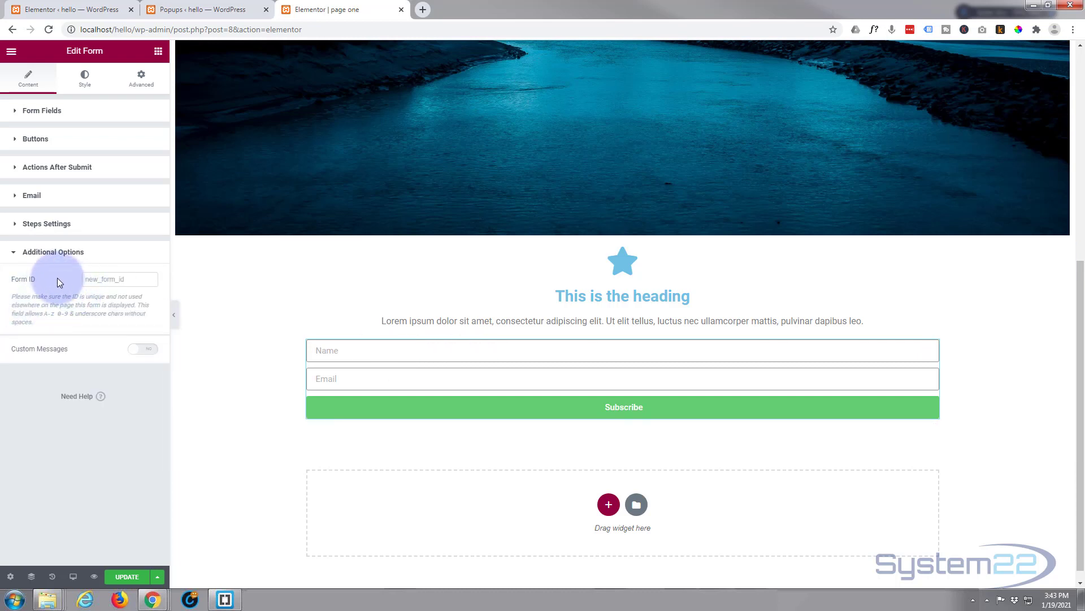
left_click(100, 278)
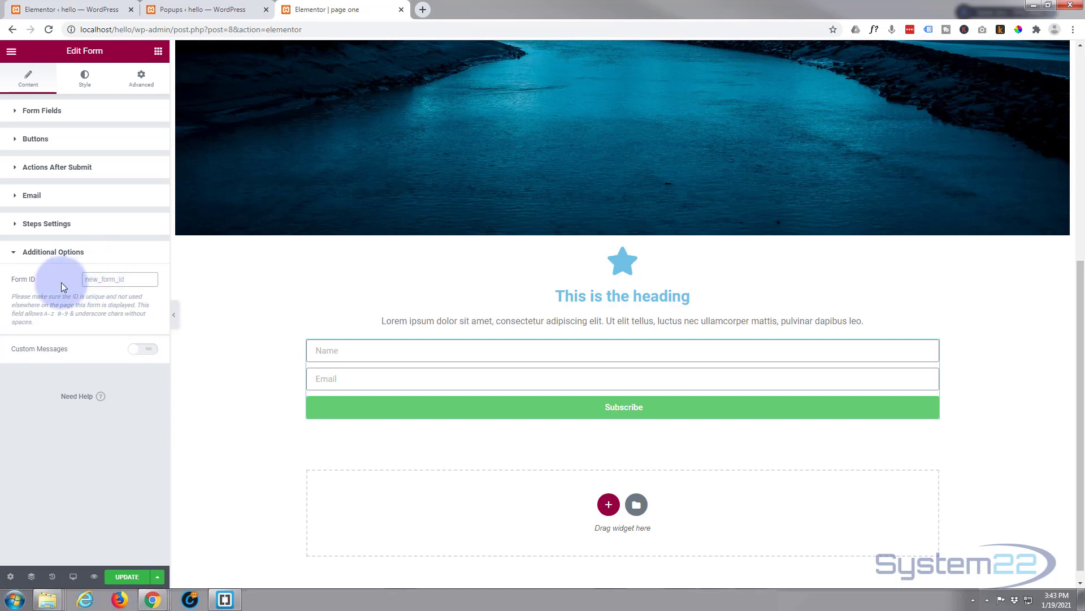
left_click(144, 349)
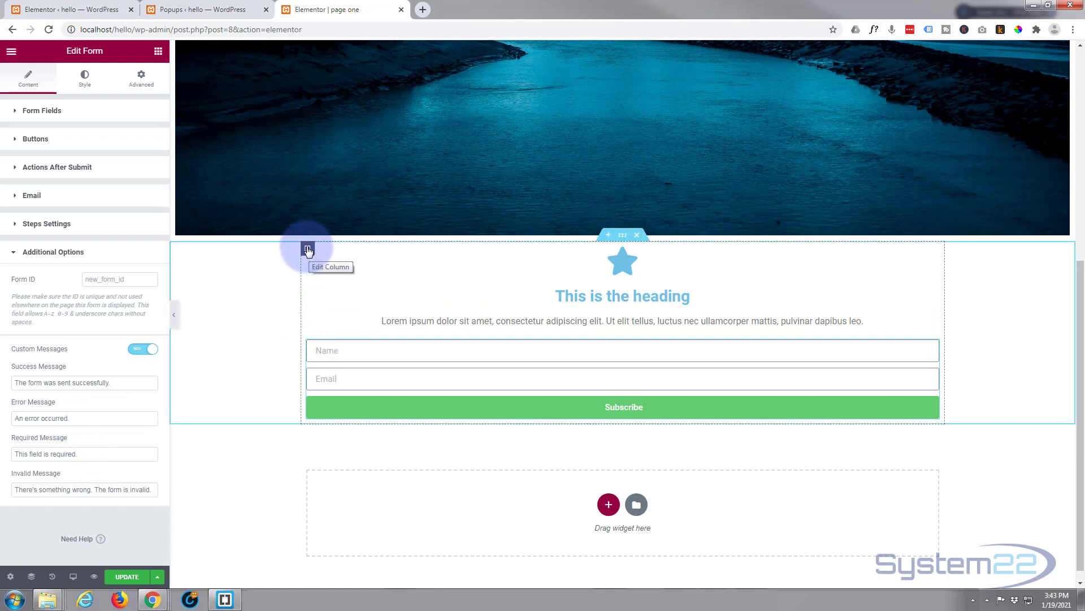
Set the column's Classic background to the pexels-riccardo-bertolo-4245826.jpg landscape image
left_click(308, 250)
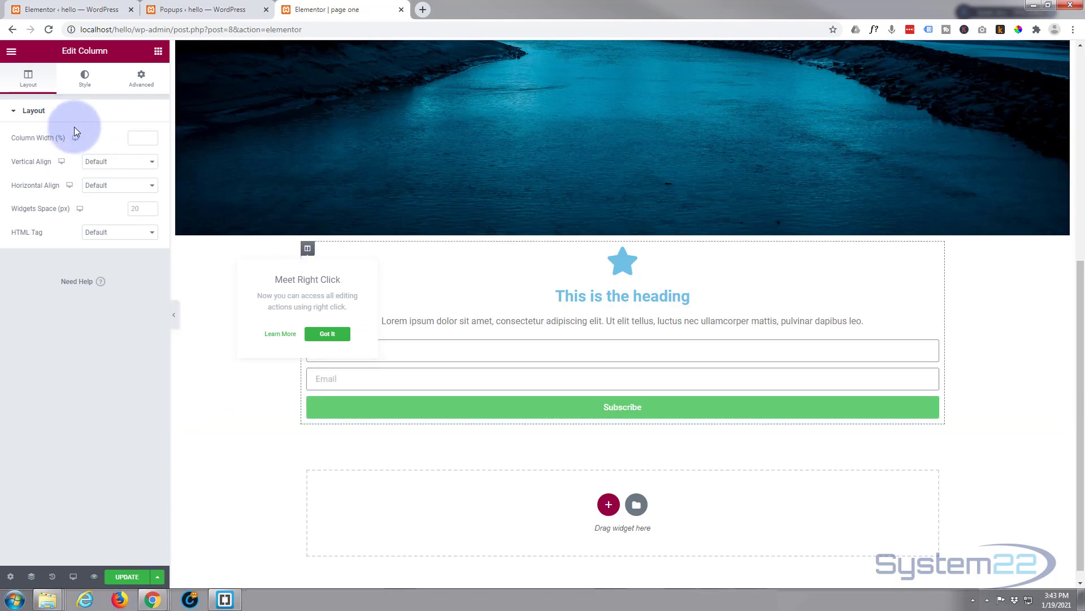
left_click(86, 79)
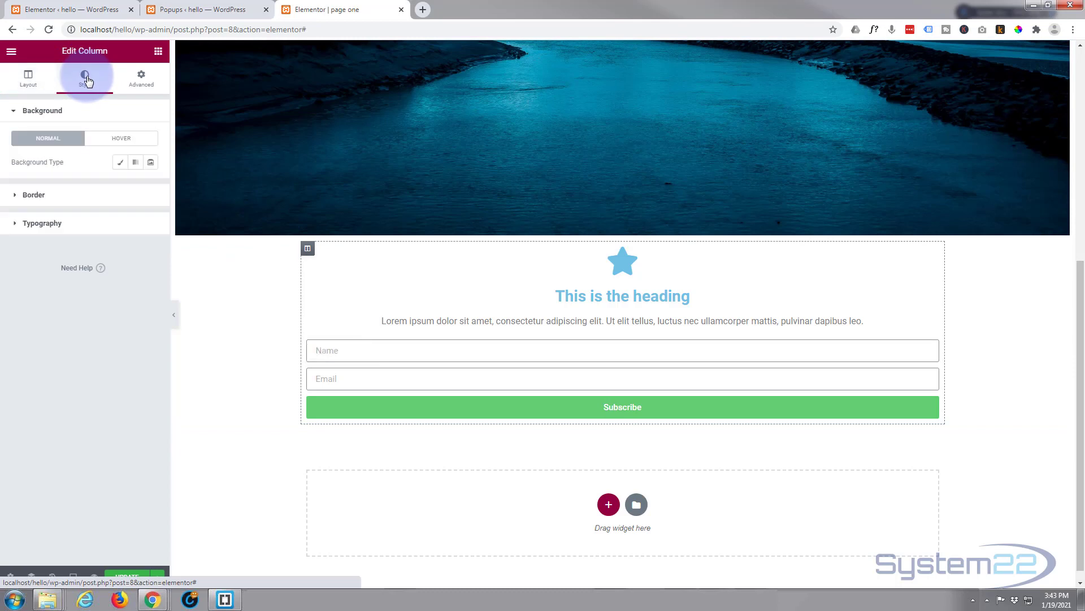
left_click(121, 163)
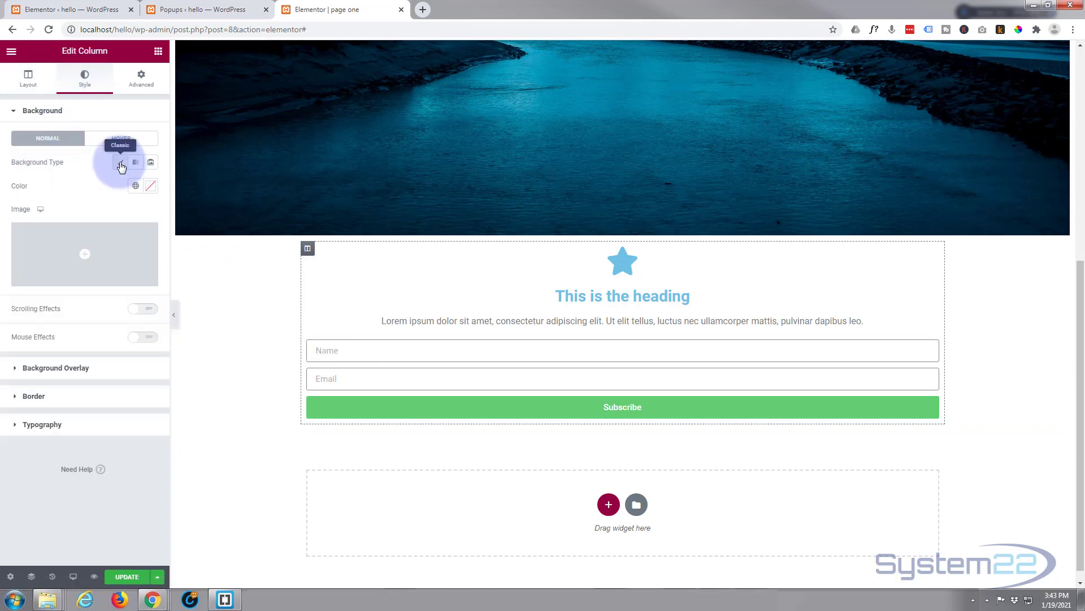
left_click(83, 253)
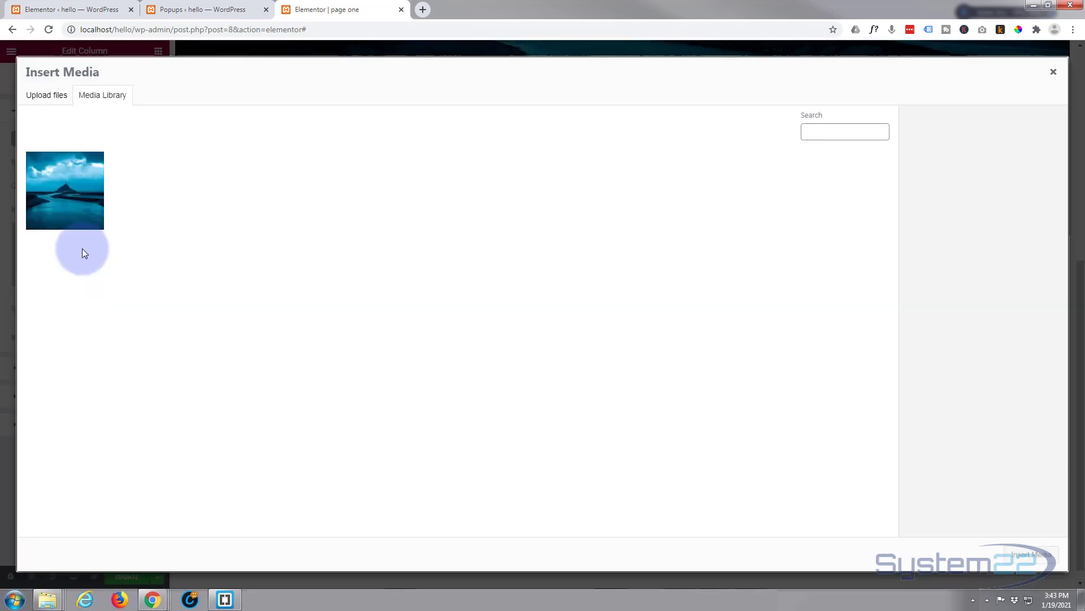
left_click(83, 211)
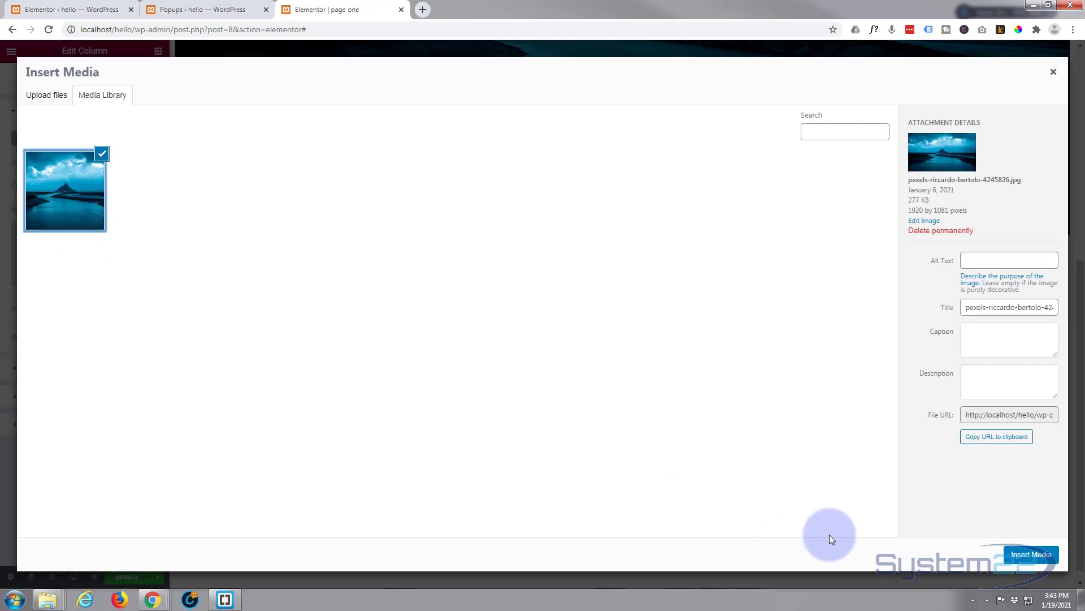
left_click(1030, 554)
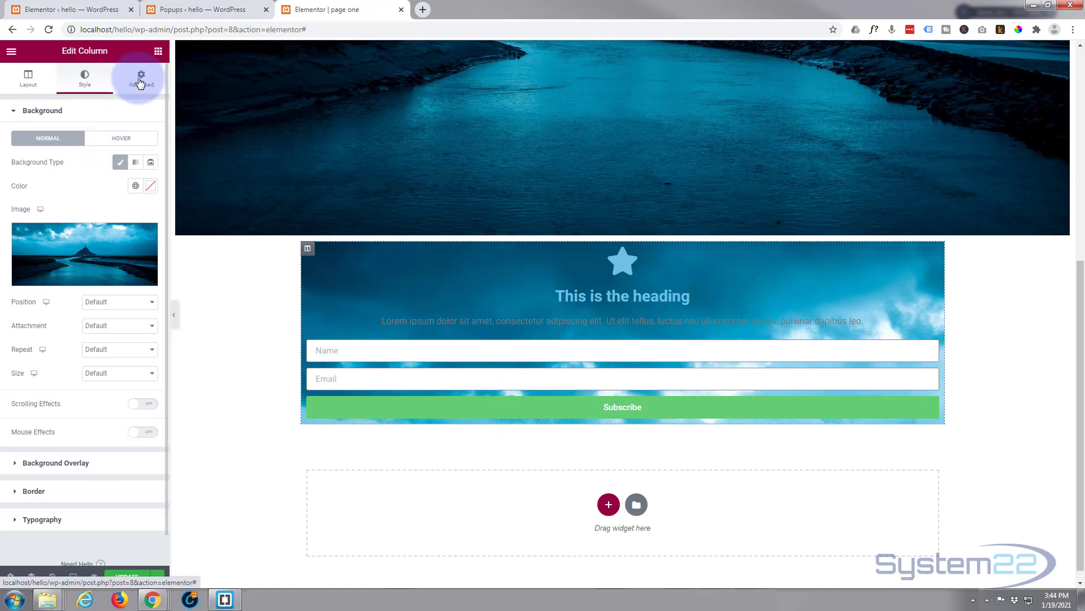
Set the column's linked padding to 50 px on all four sides
left_click(116, 76)
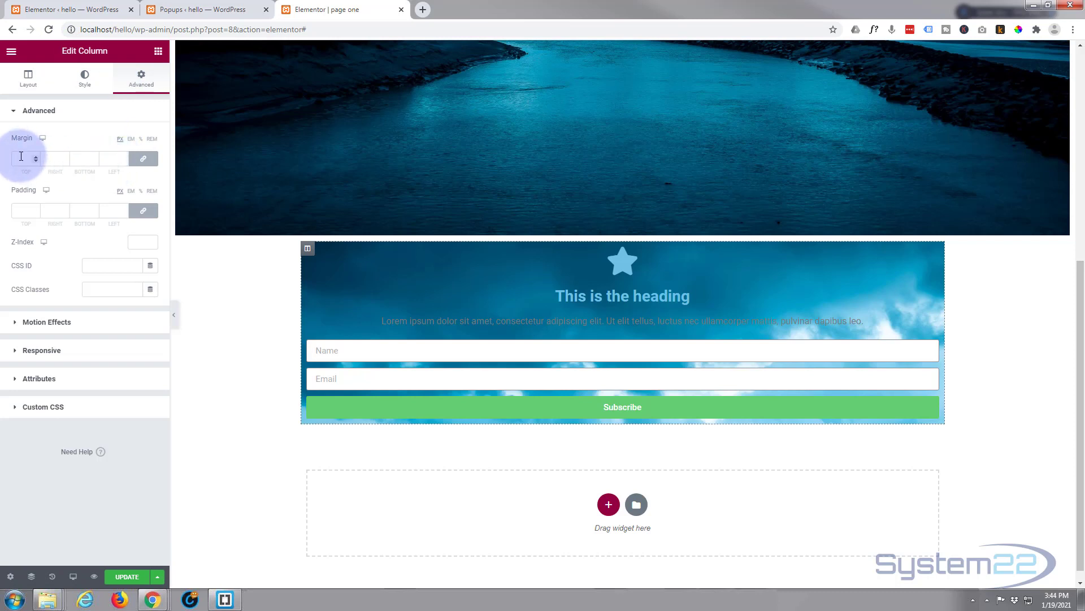
left_click(20, 213)
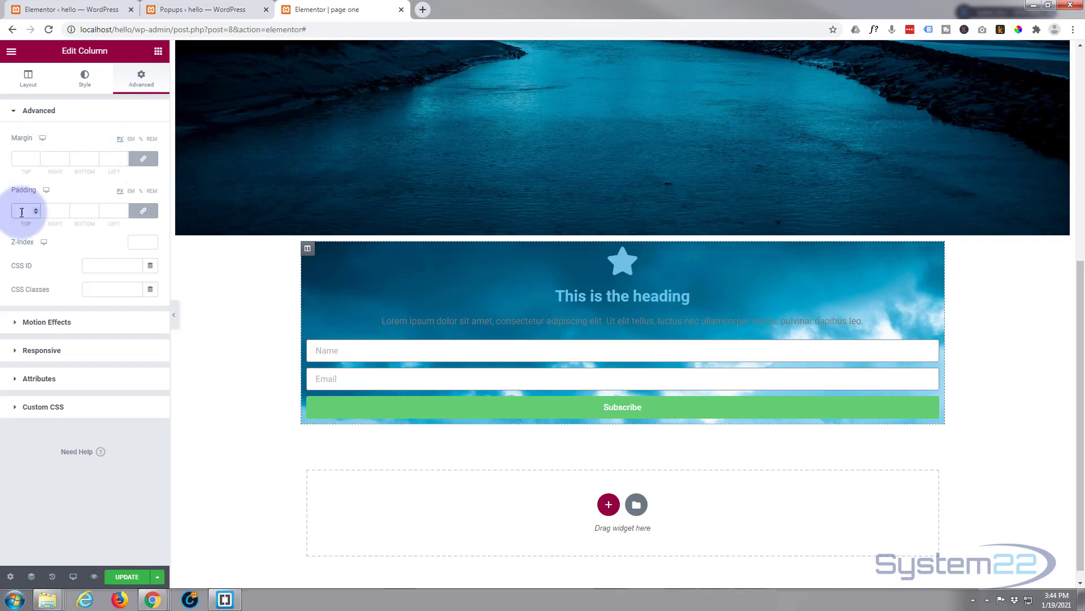
type("50")
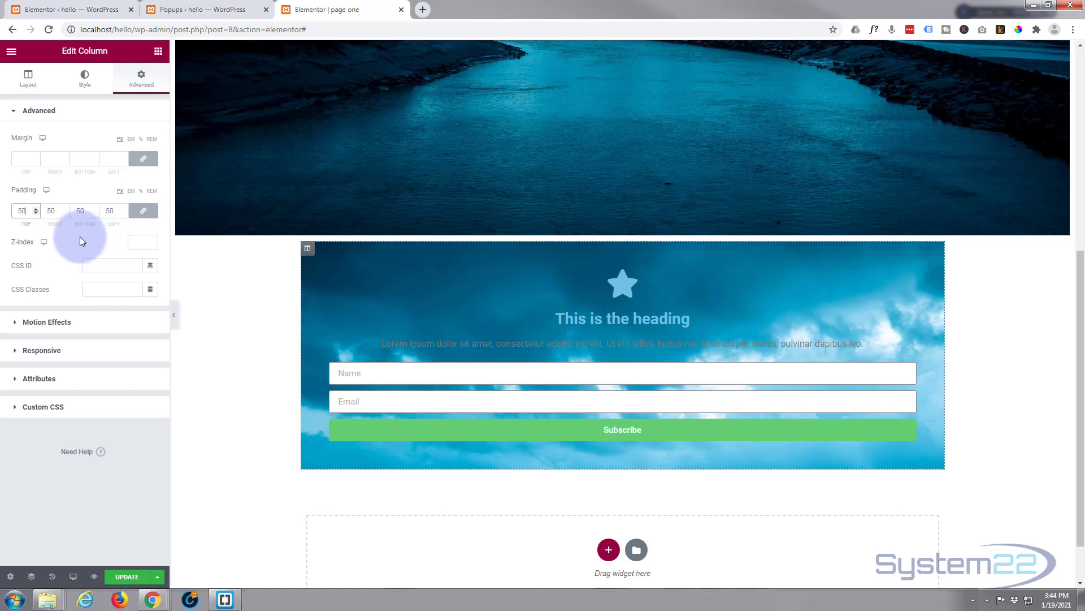
left_click(84, 79)
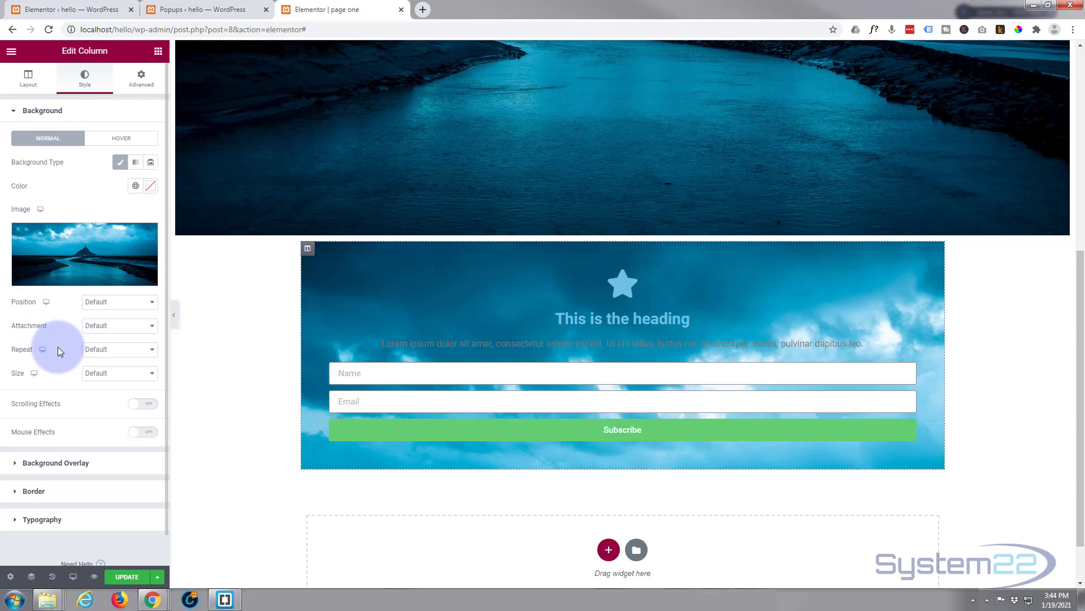
Set the column's Border Type to Solid, width 2 and colour white
scroll(58, 350, "down", 1)
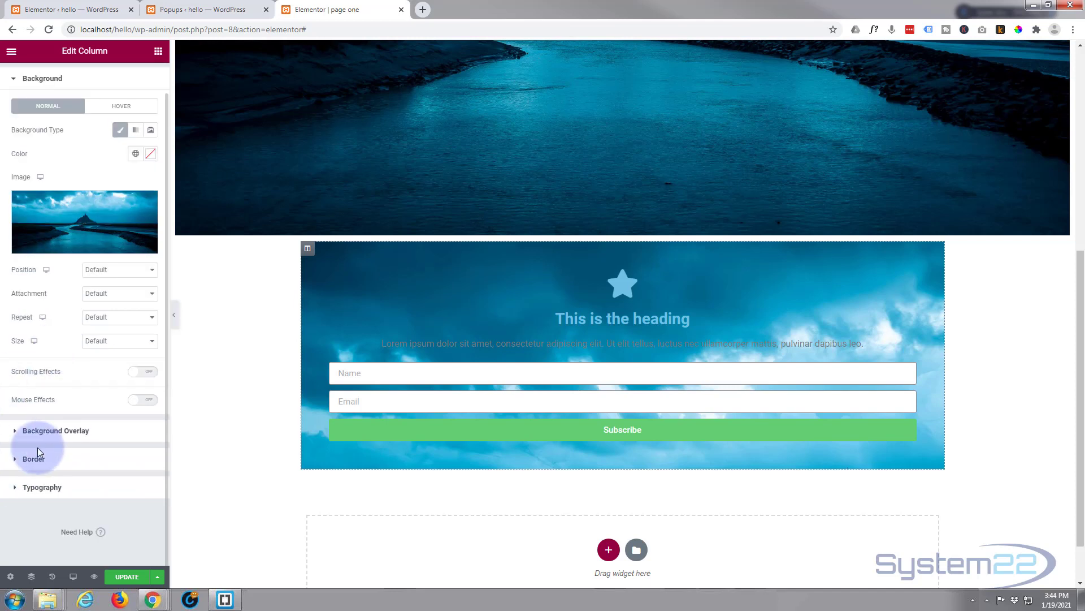
left_click(15, 463)
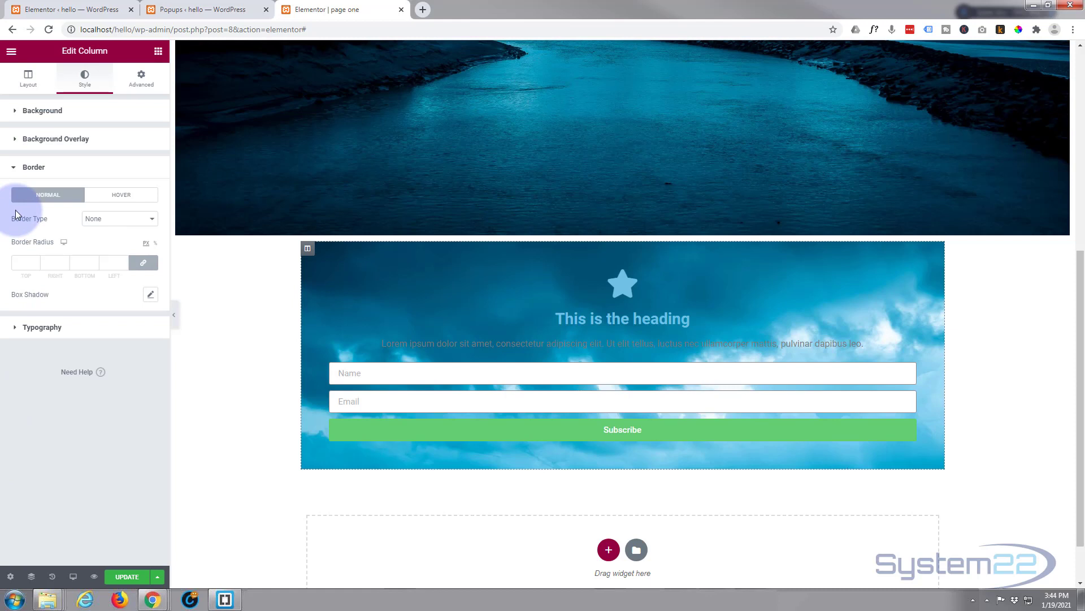
left_click(112, 218)
left_click(103, 239)
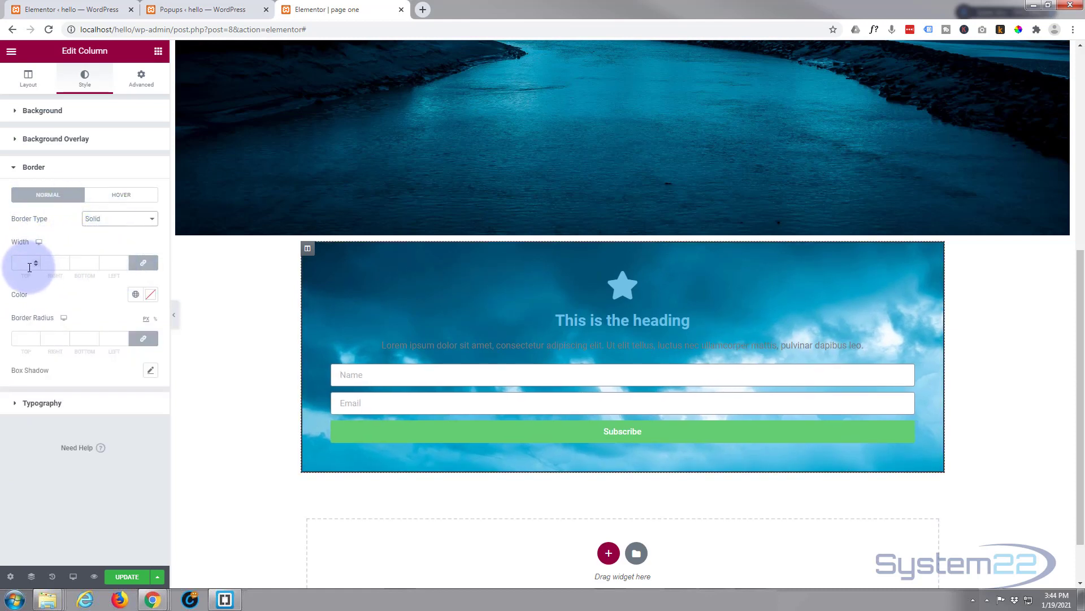
type("2")
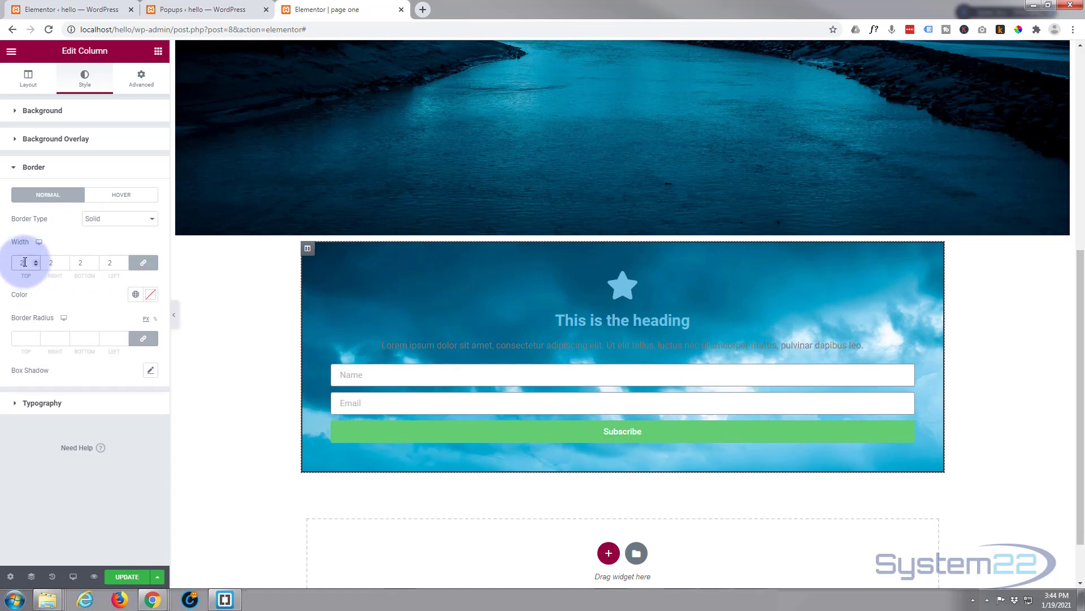
left_click(151, 294)
left_click(18, 340)
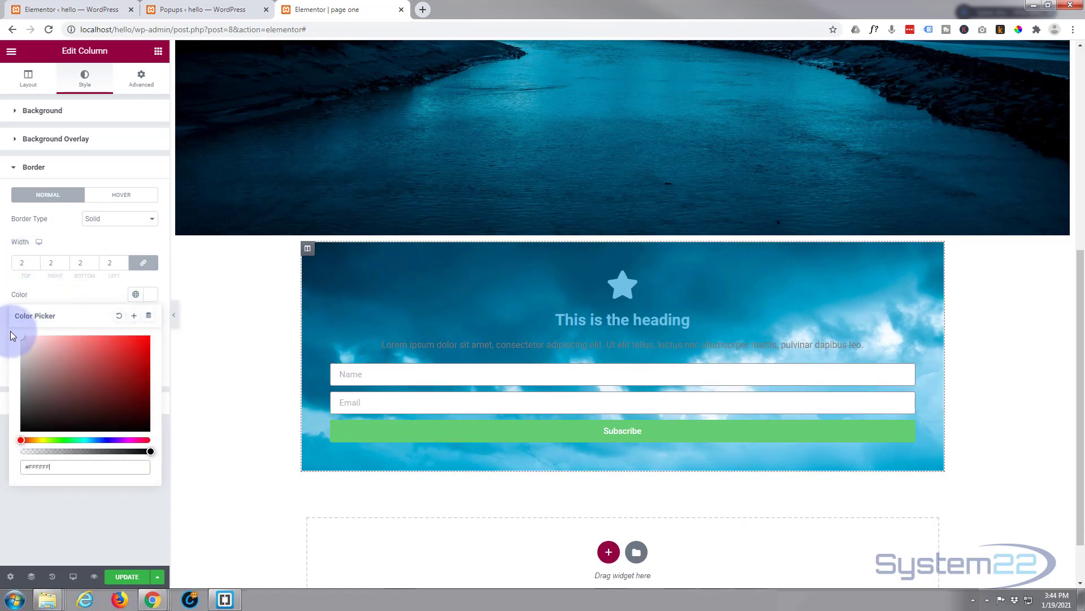
left_click(51, 290)
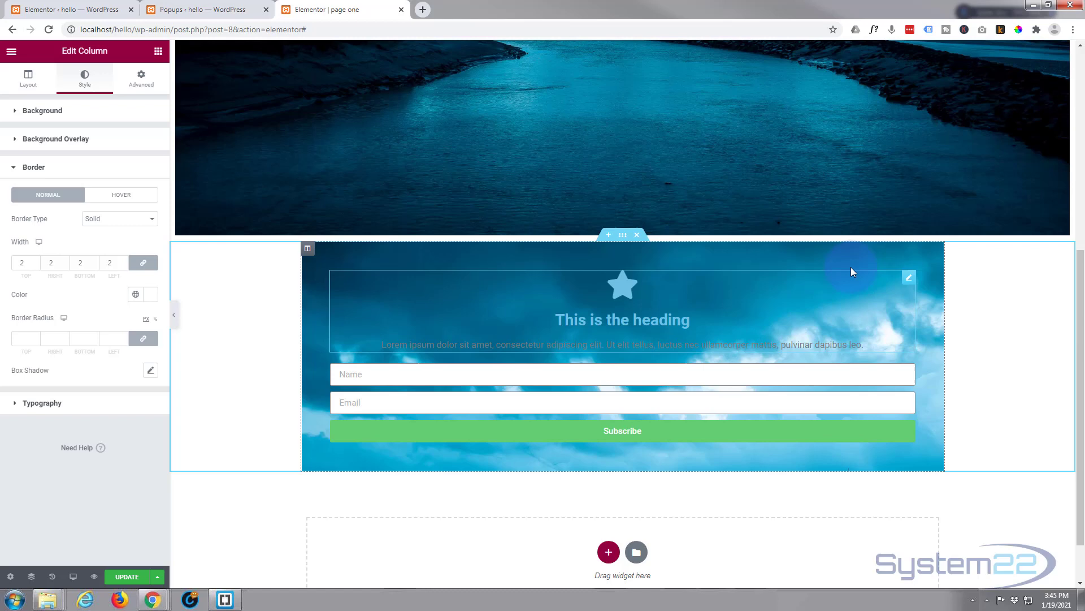
Swap the icon box's star for the Users icon found by searching 'user' in the Icon Library
left_click(908, 281)
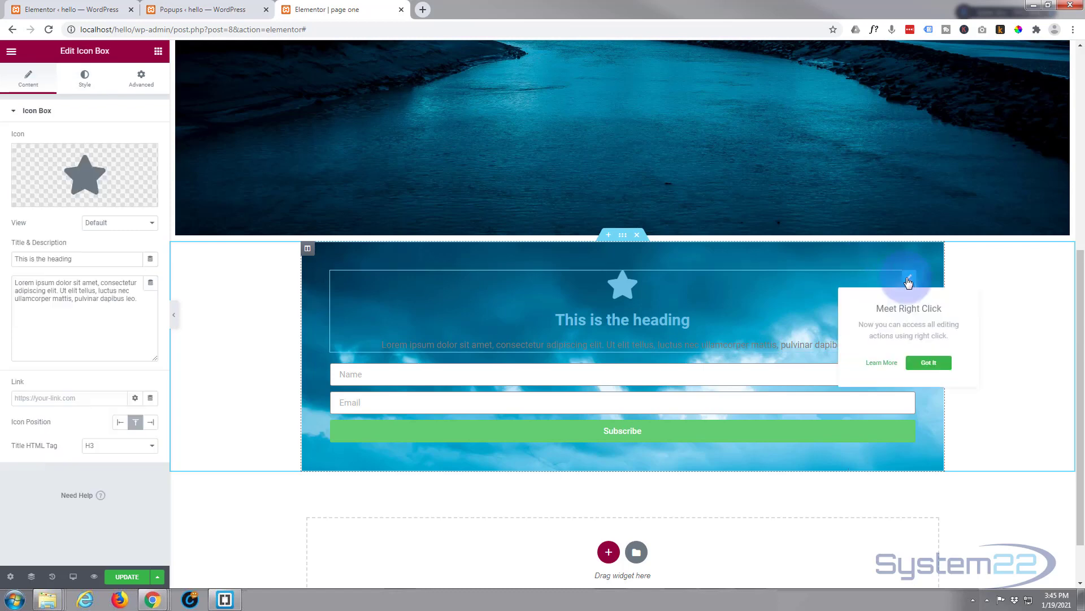
mouse_move(85, 173)
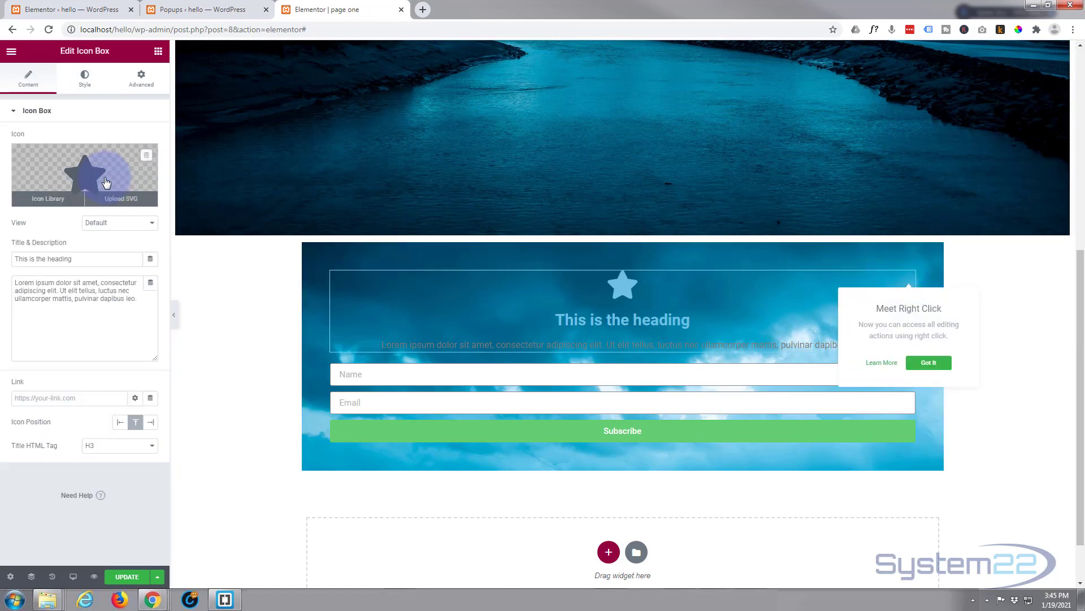
left_click(49, 200)
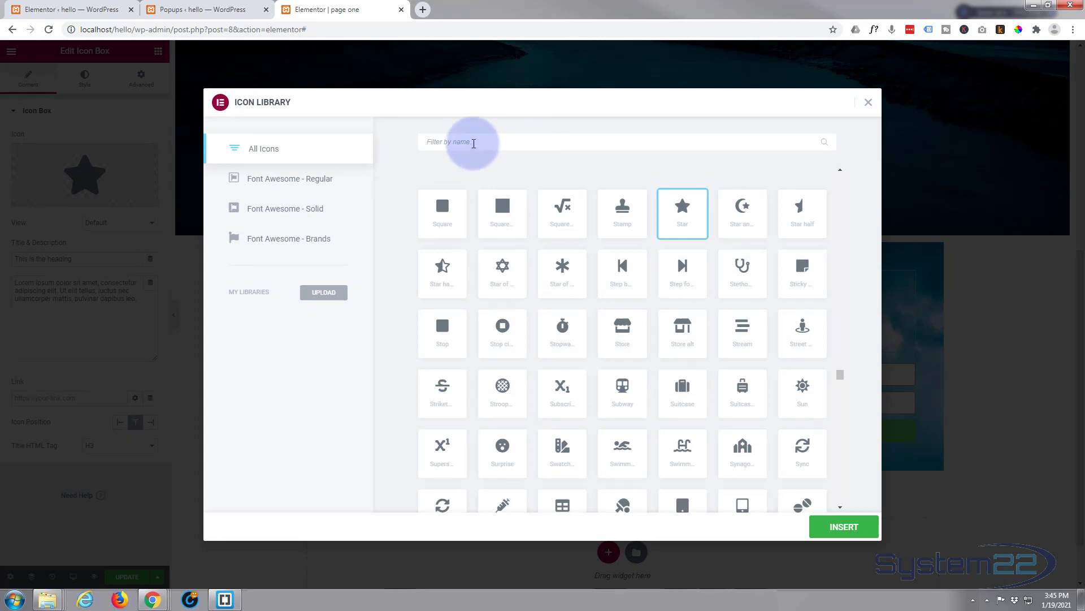
left_click(473, 143)
type("user")
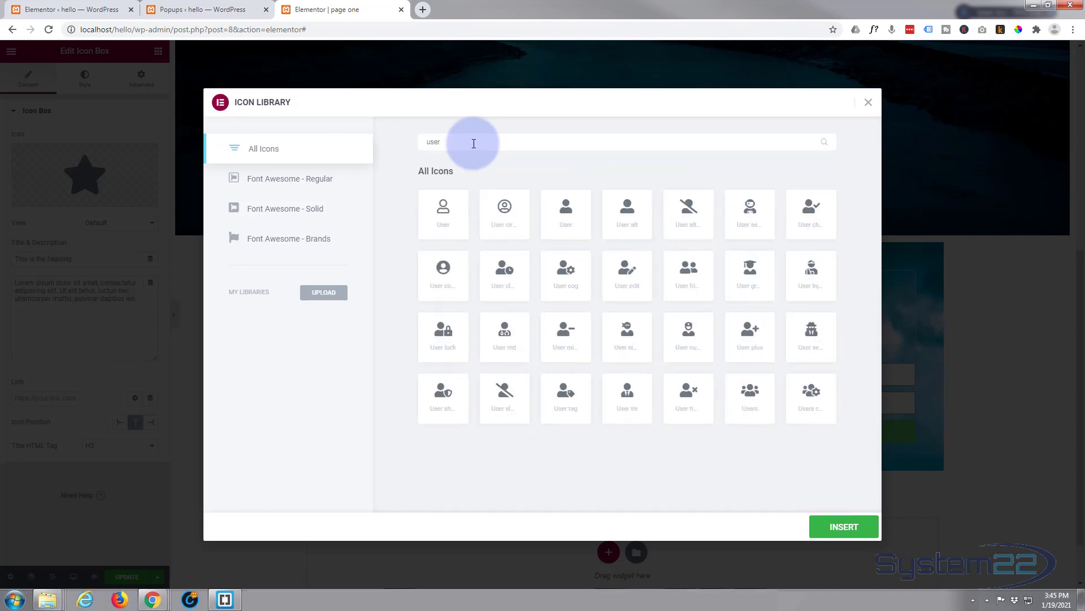
left_click(748, 393)
left_click(835, 525)
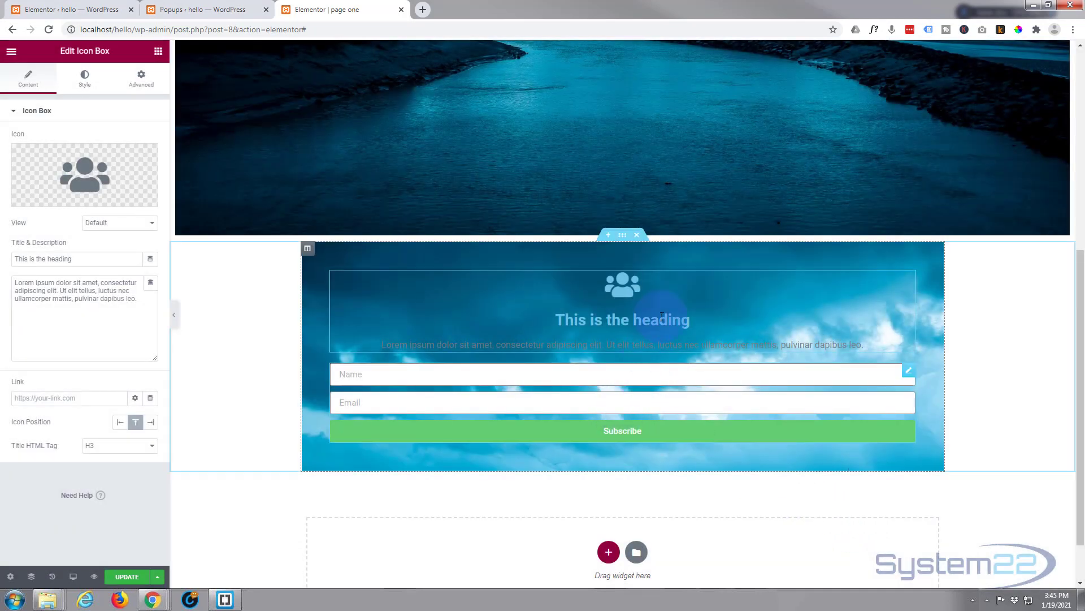
Set both the icon box Title Color and Description Color to white
left_click(86, 82)
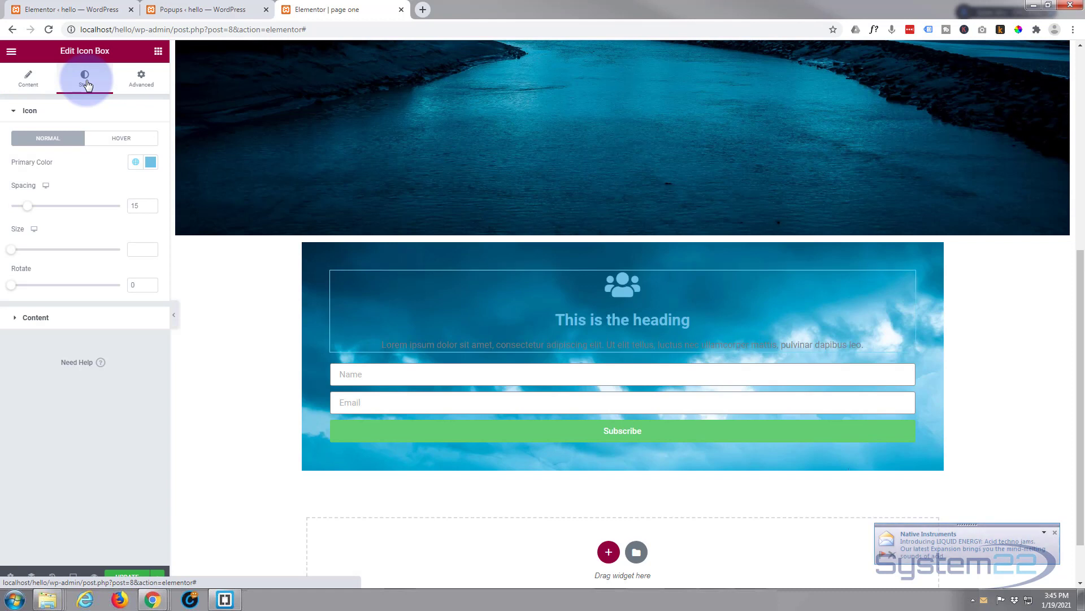
left_click(48, 319)
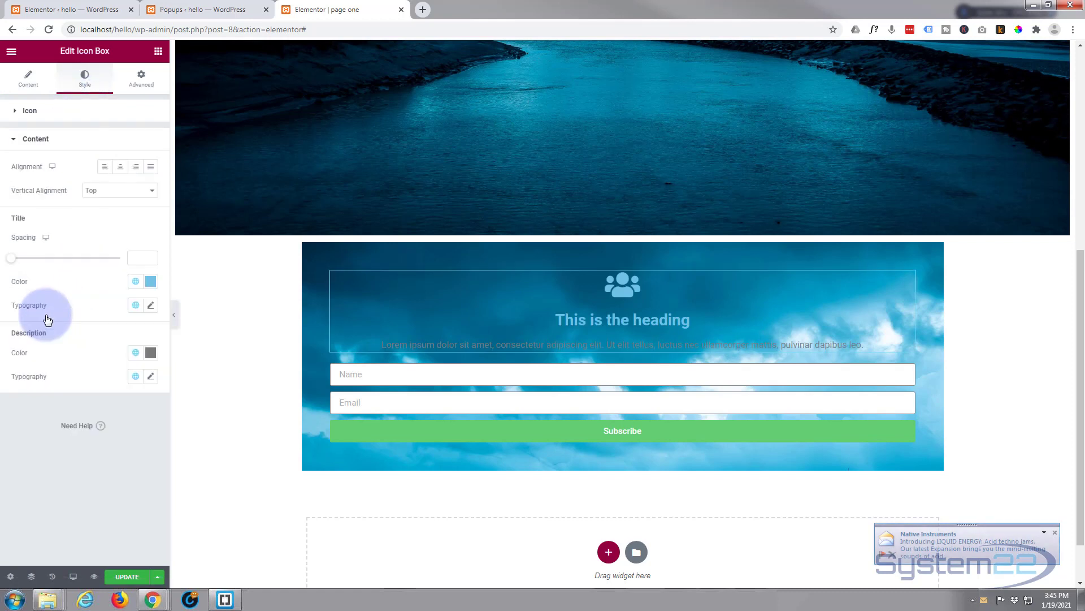
left_click(149, 282)
left_click_drag(35, 329, 17, 321)
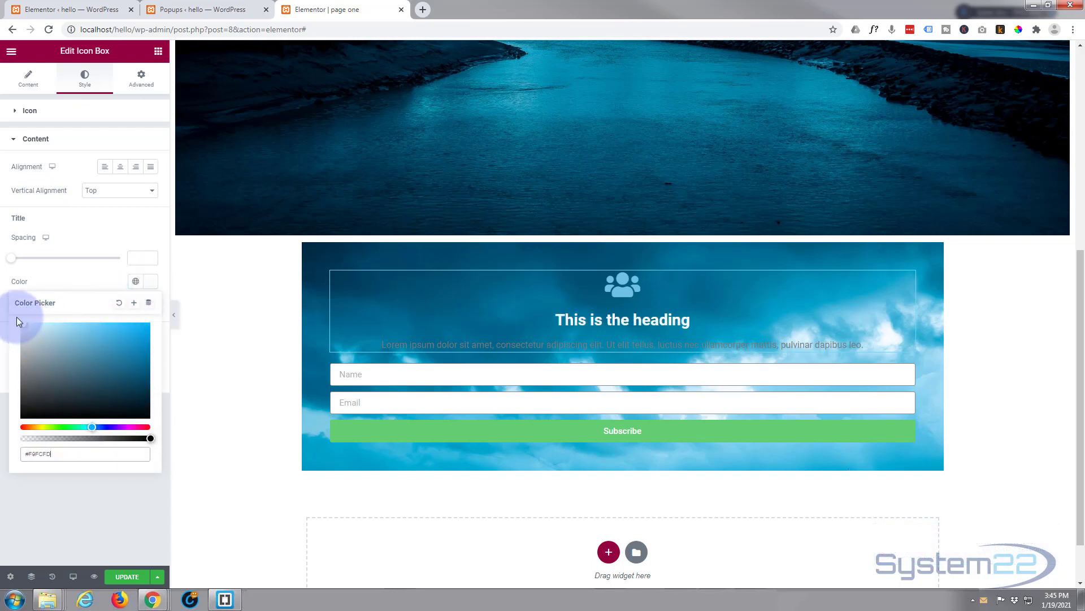
left_click(93, 227)
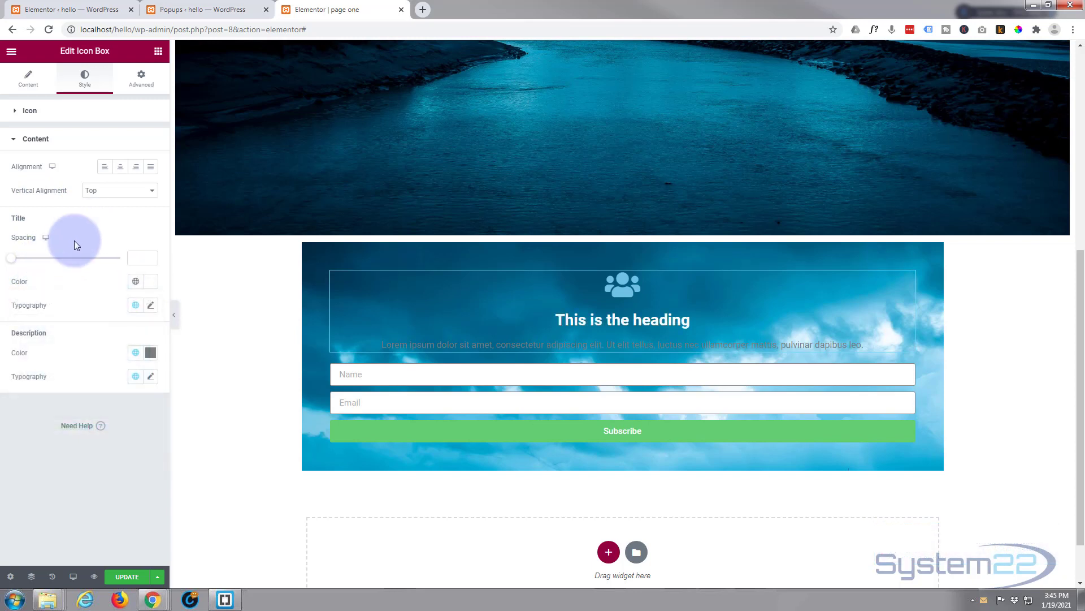
left_click(150, 352)
left_click_drag(35, 438, 16, 384)
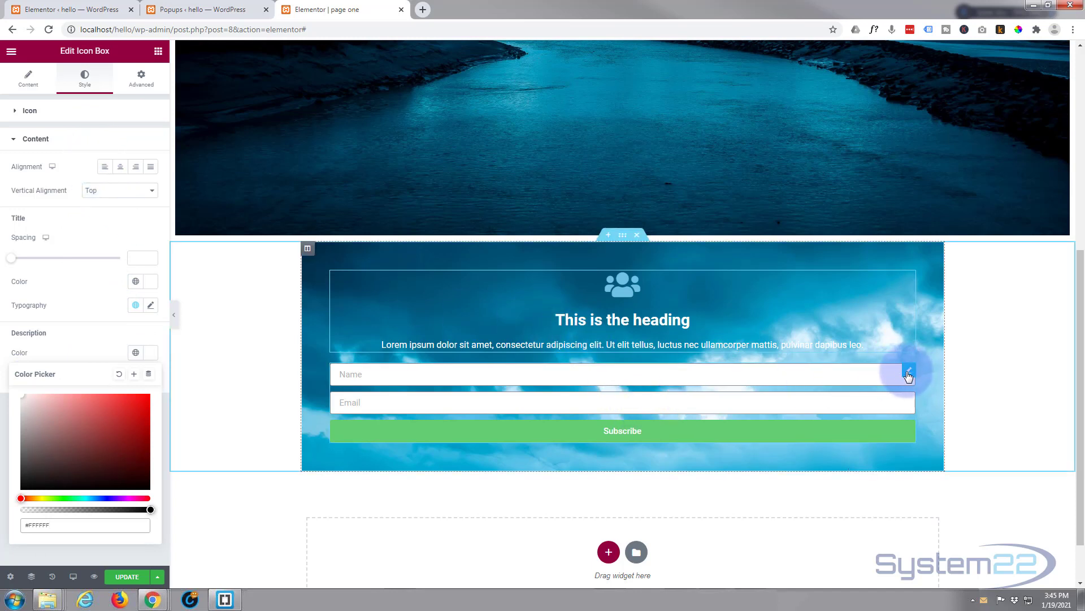
Set the form's Subscribe button Normal background color to black #000000
left_click(909, 374)
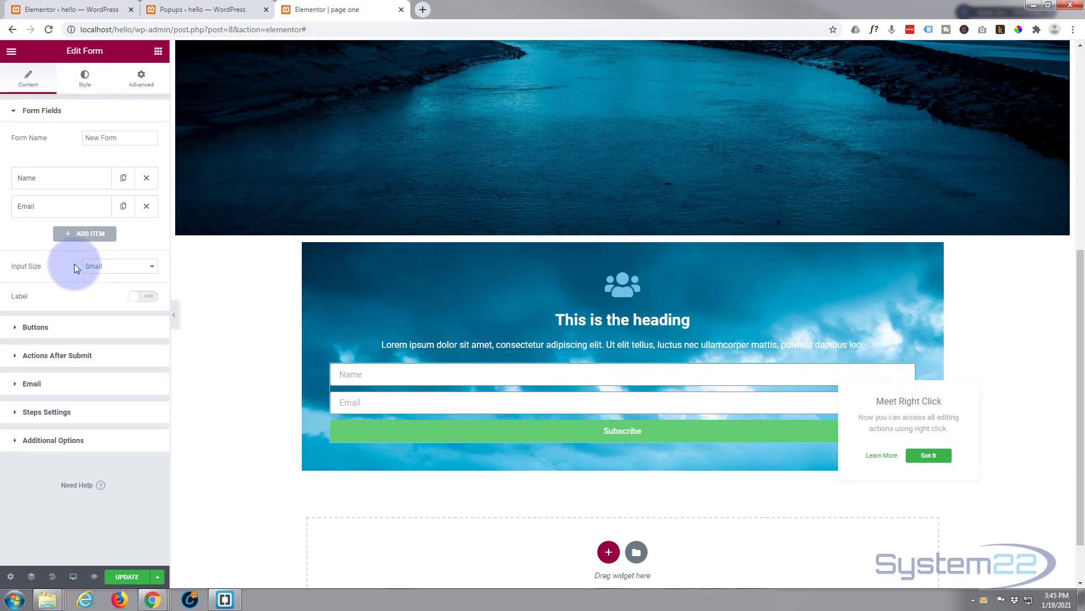
left_click(42, 110)
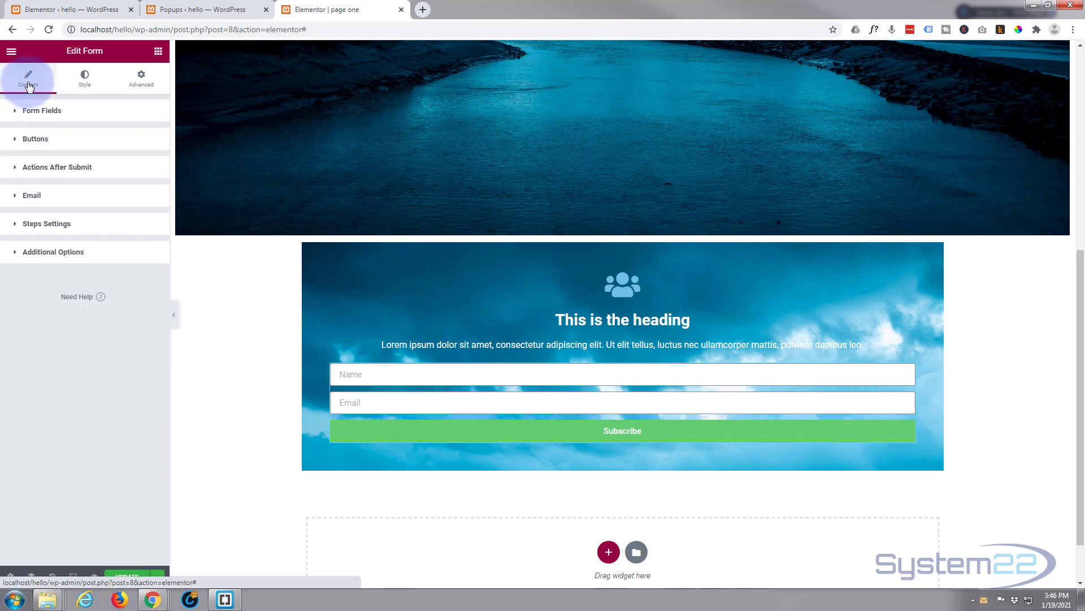
left_click(85, 80)
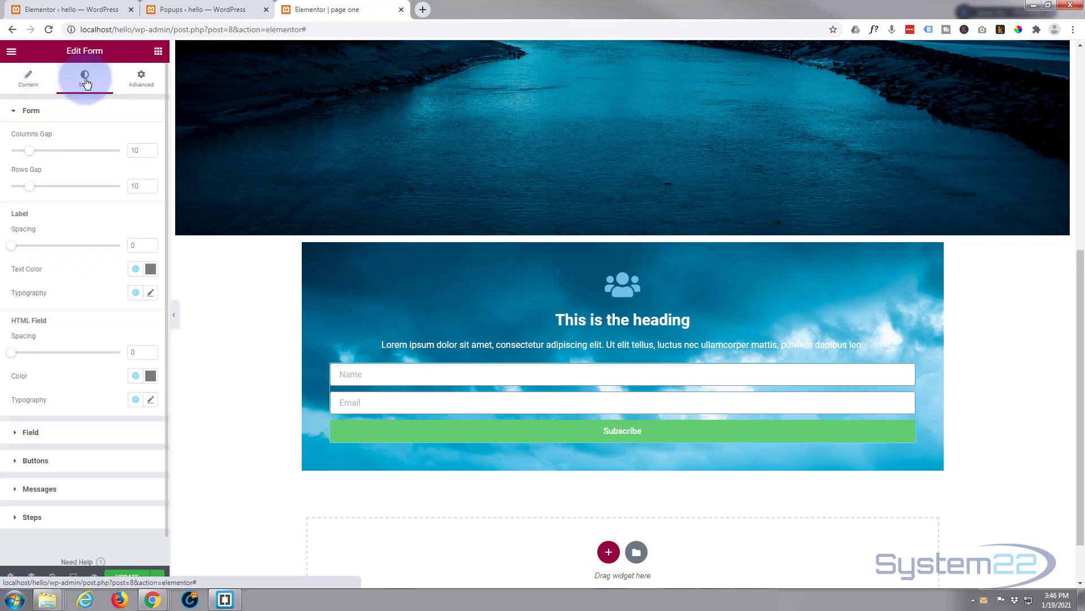
left_click(17, 461)
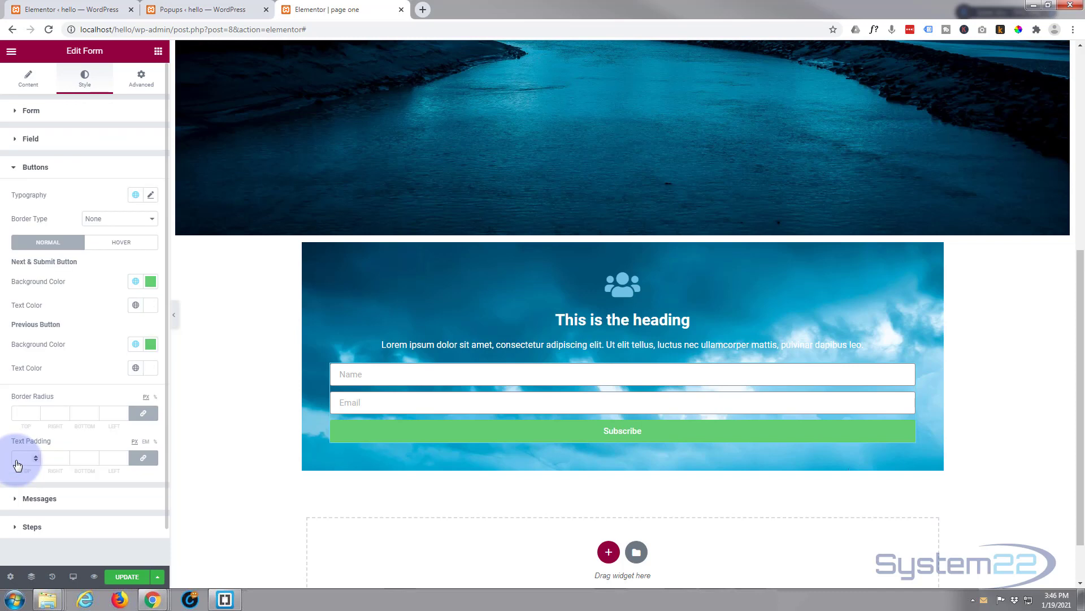
left_click(150, 282)
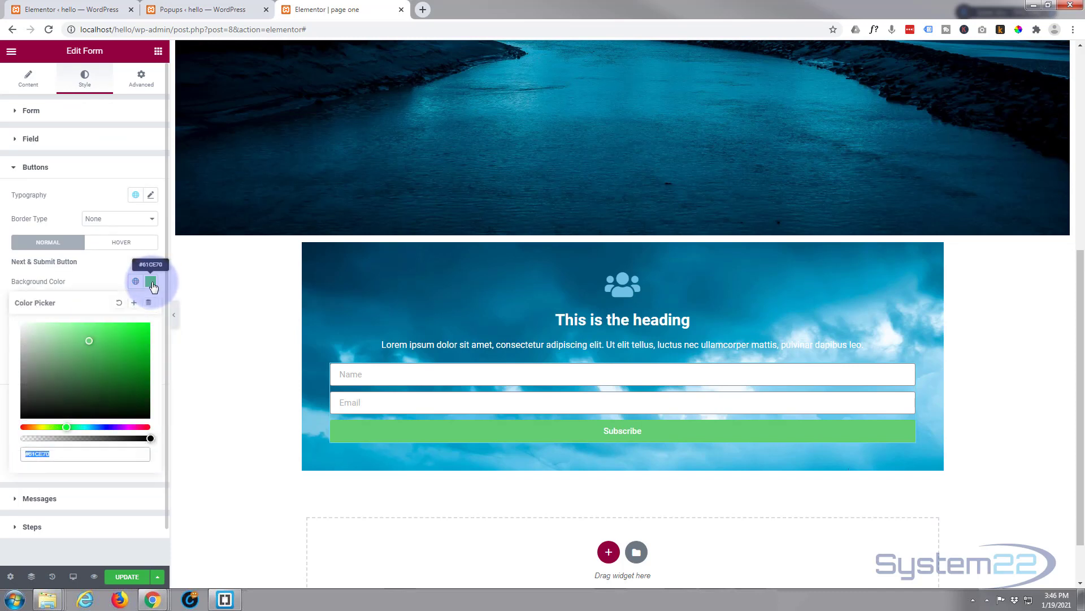
left_click_drag(56, 371, 20, 421)
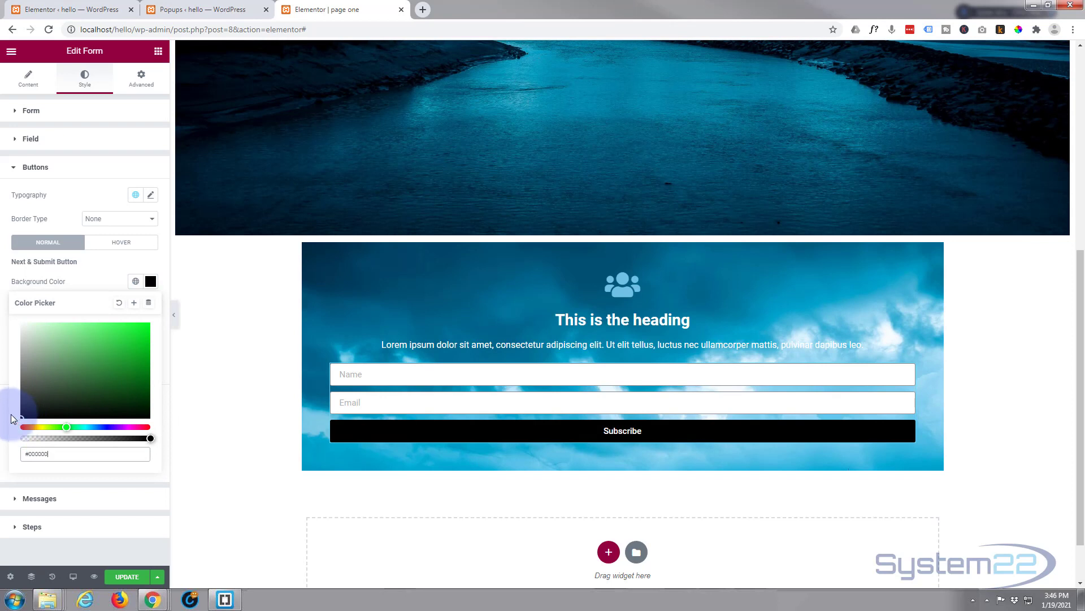
left_click(104, 273)
Set the Subscribe button's Hover background color to light blue #2FADFD
left_click(129, 243)
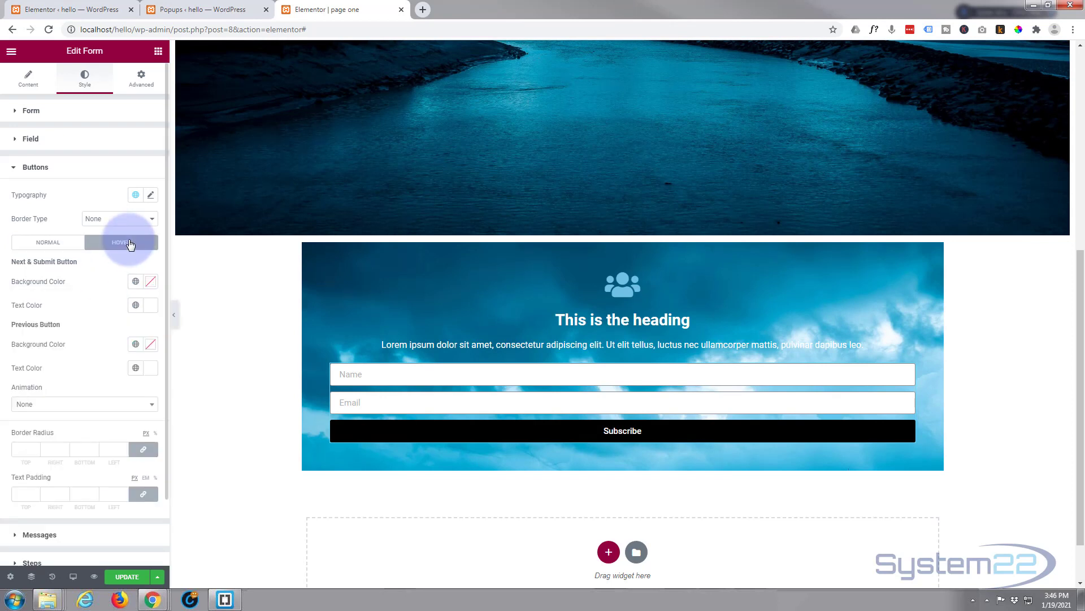
left_click(150, 282)
mouse_move(76, 362)
left_mouse_down()
mouse_move(90, 367)
mouse_move(150, 324)
left_mouse_up()
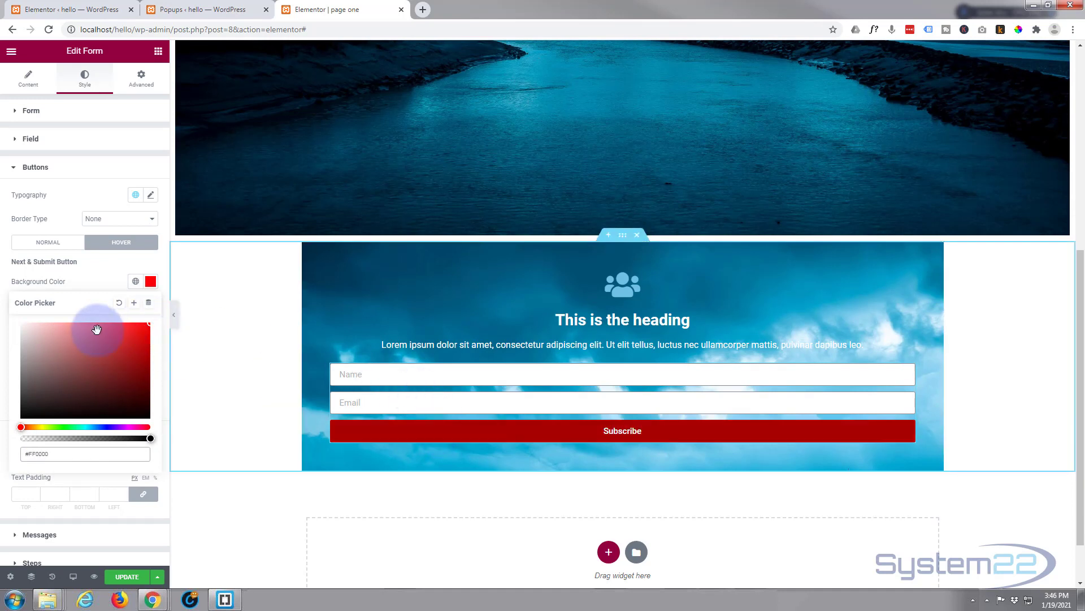
left_click(93, 428)
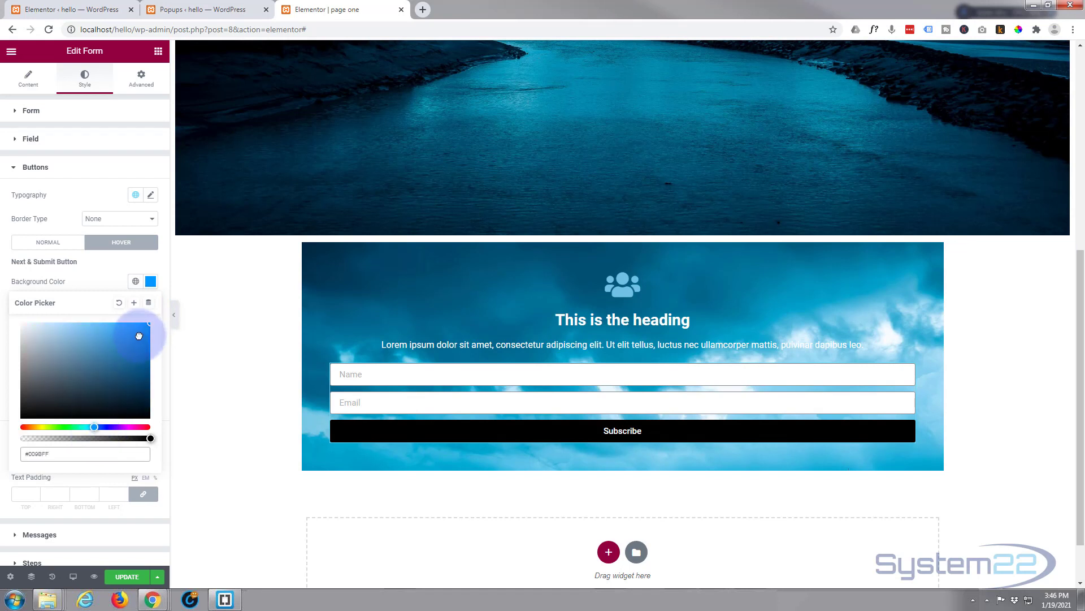
left_click_drag(139, 336, 126, 324)
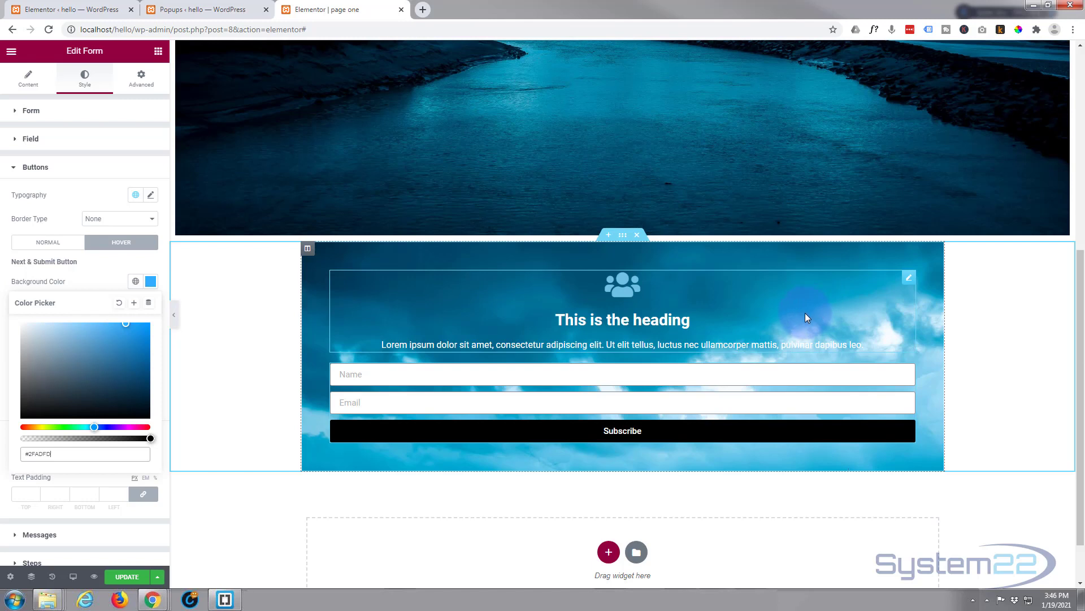
left_click(412, 373)
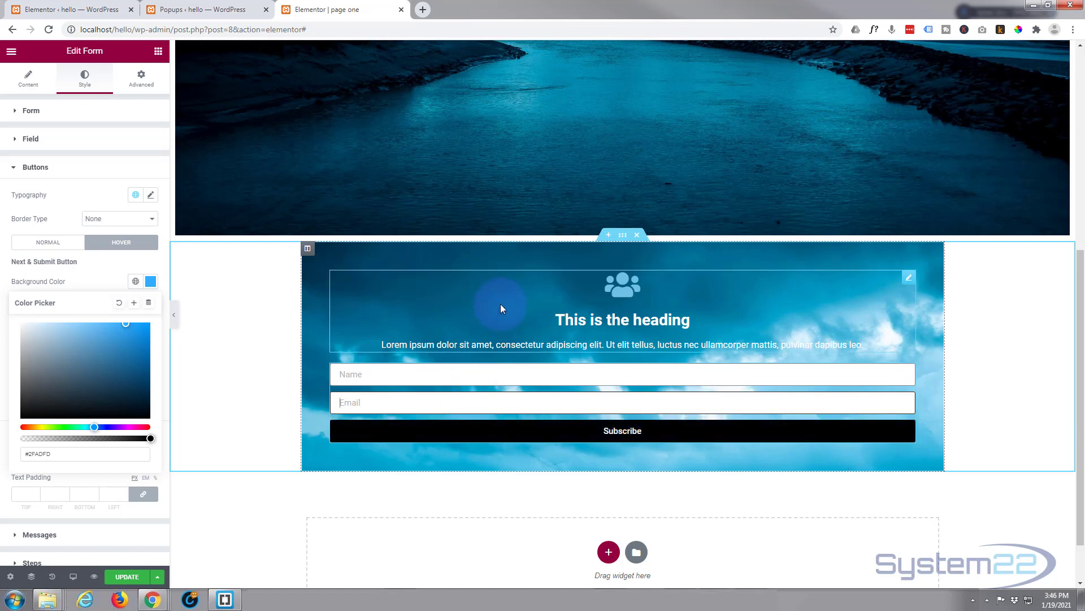
Save the sign-up section as a template named 'popup 1' and close the Library
right_click(623, 238)
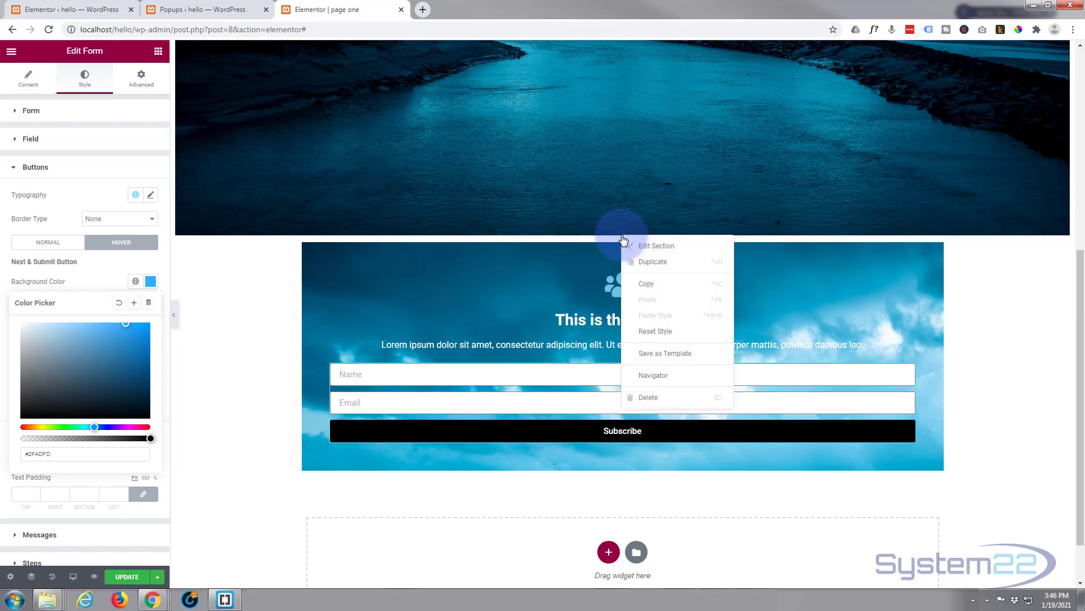
left_click(666, 354)
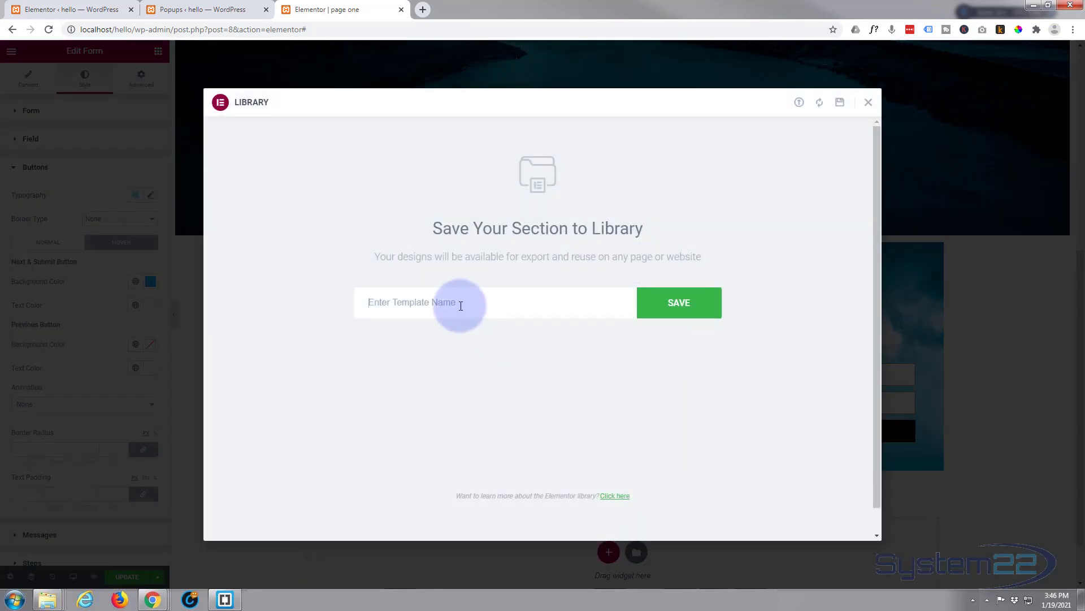
type("popup 1")
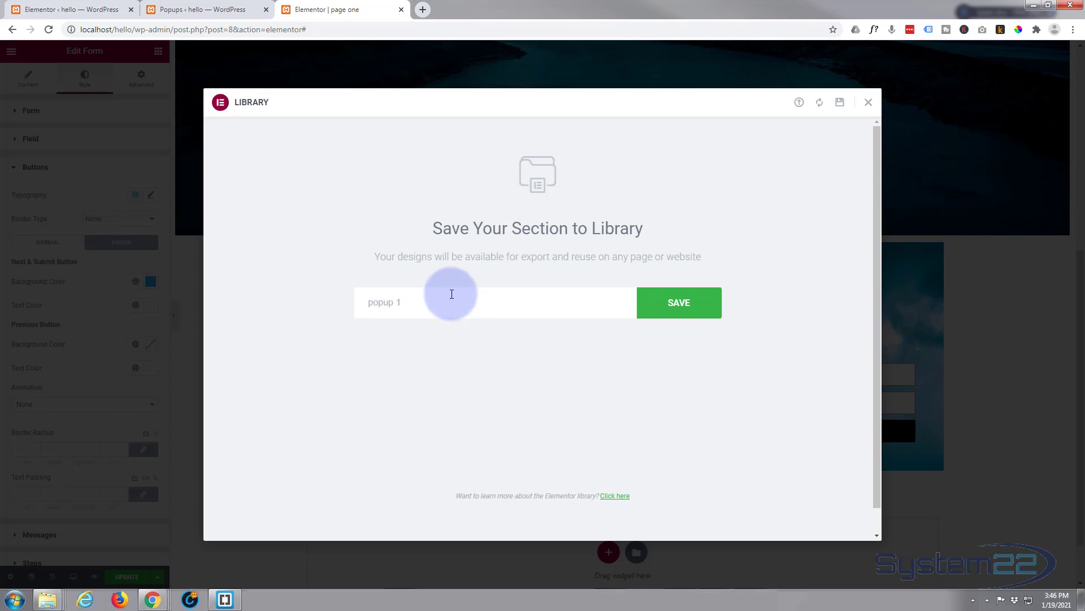
left_click(681, 311)
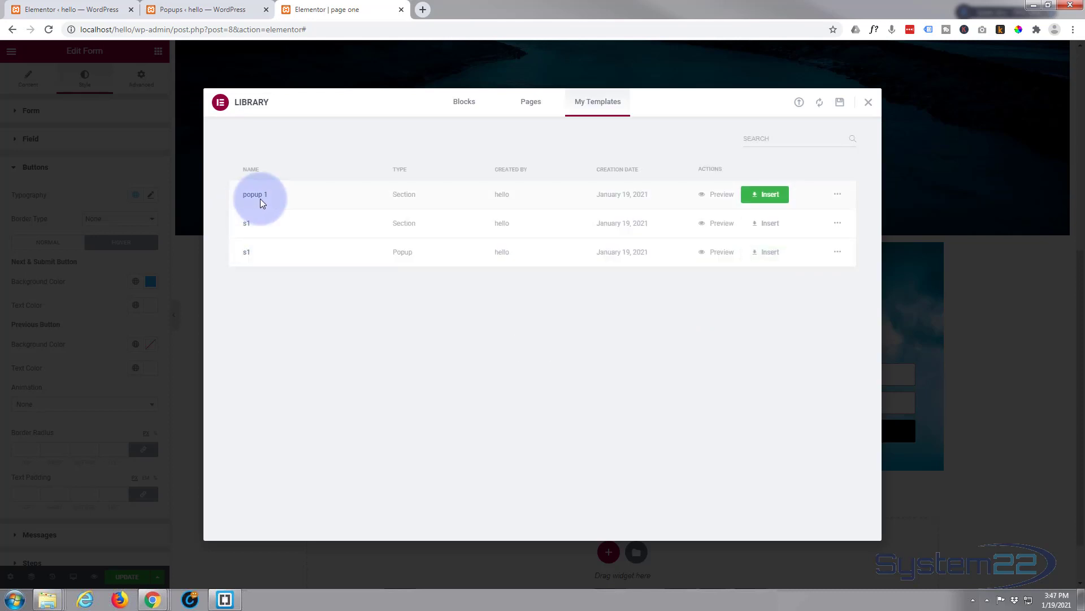
left_click(869, 103)
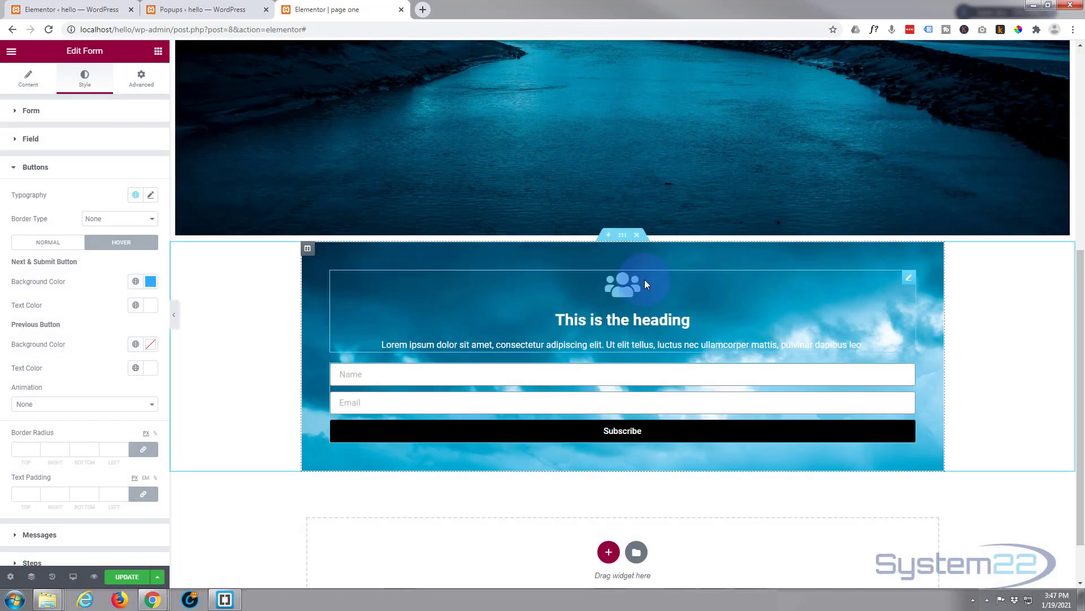
Remove the subscribe-form section from page one, leaving only the landscape image
left_click(640, 236)
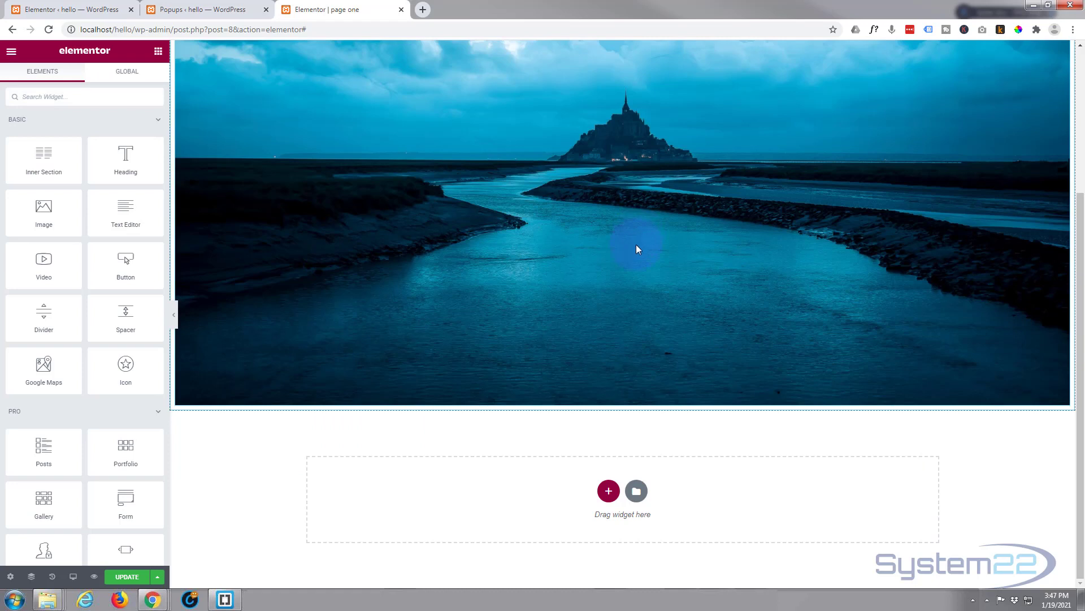
scroll(636, 249, "up", 4)
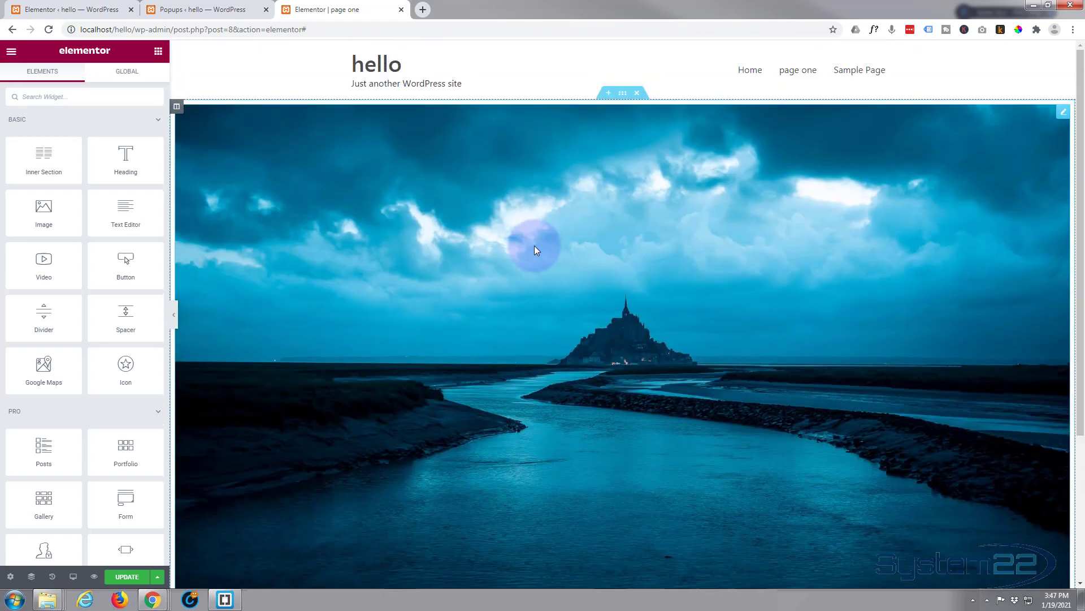
Trash the s1 popup from the Templates > Popups list
left_click(188, 9)
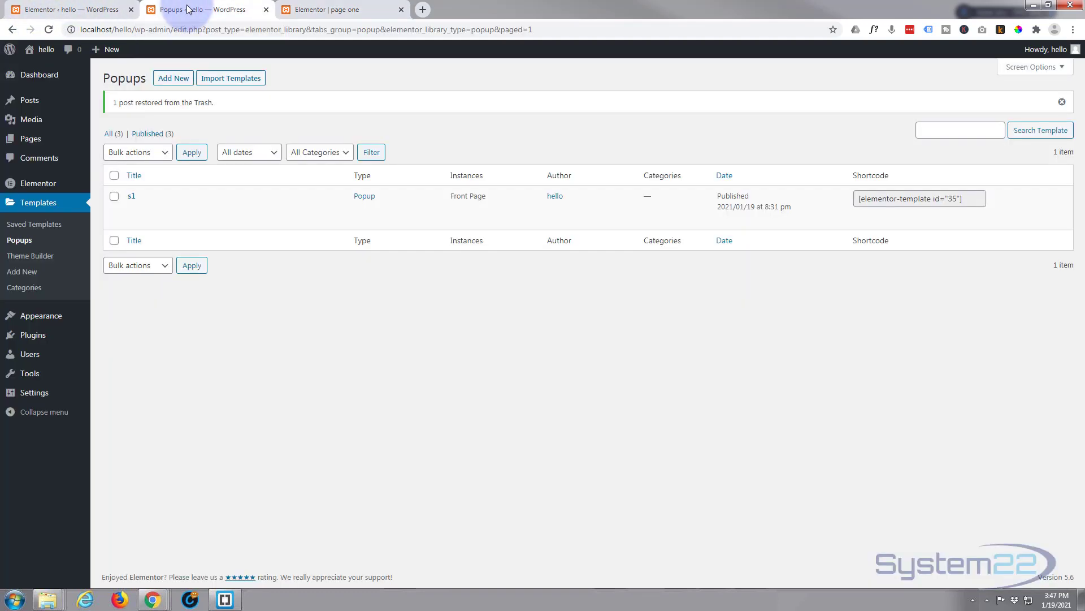
mouse_move(30, 79)
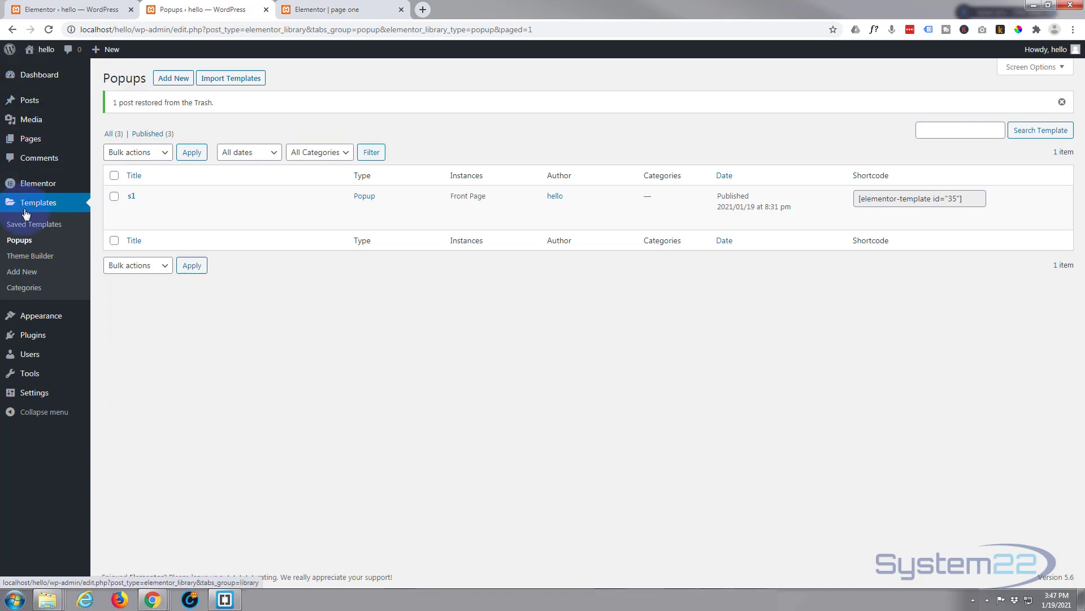
left_click(24, 242)
mouse_move(168, 195)
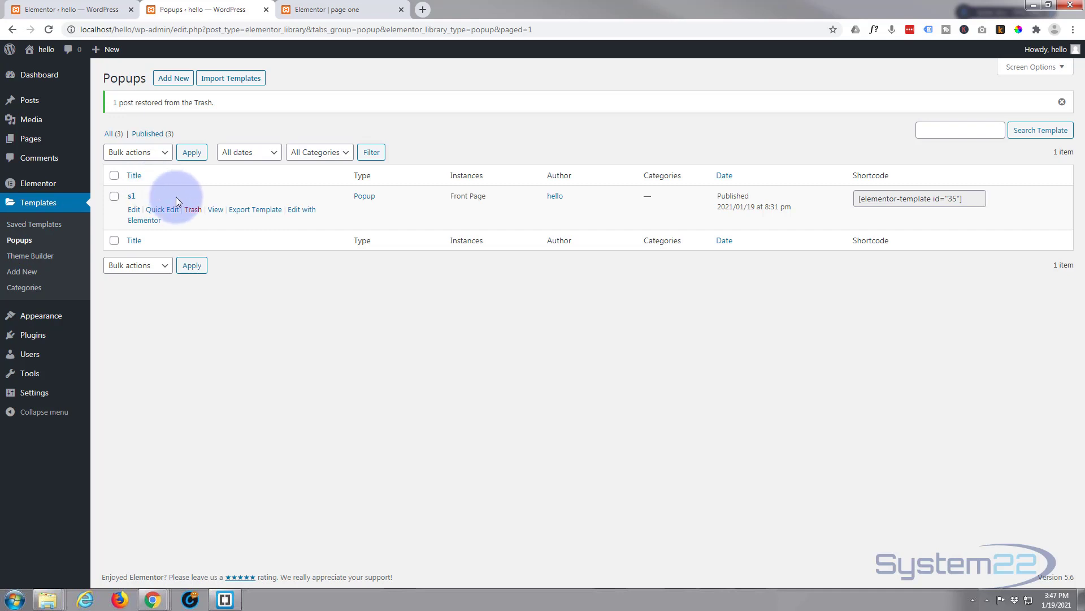
left_click(192, 210)
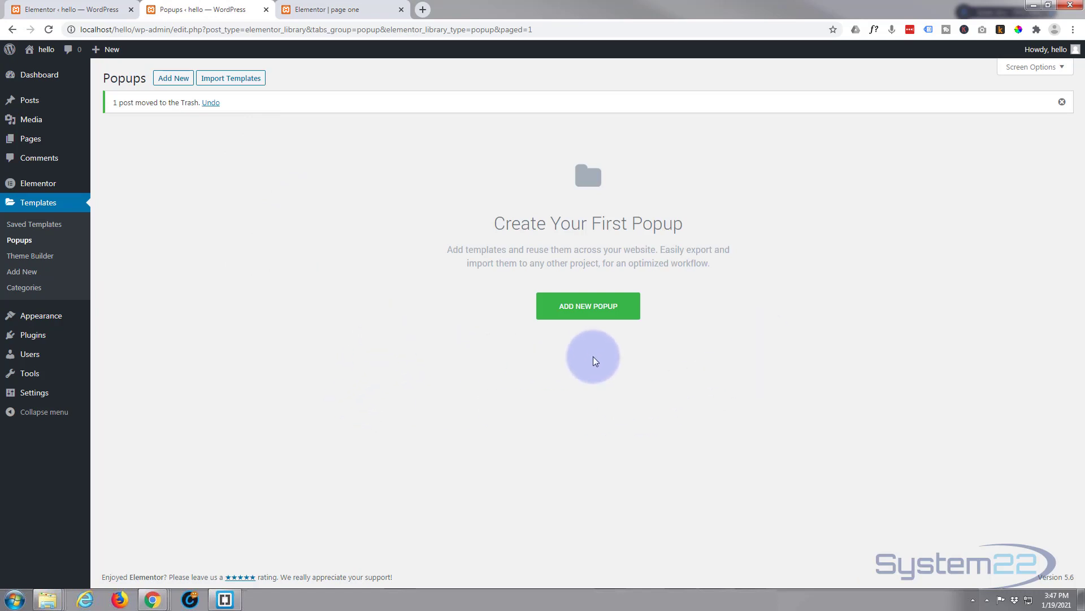
Create a new template of type Popup named 'popup 1'
left_click(592, 310)
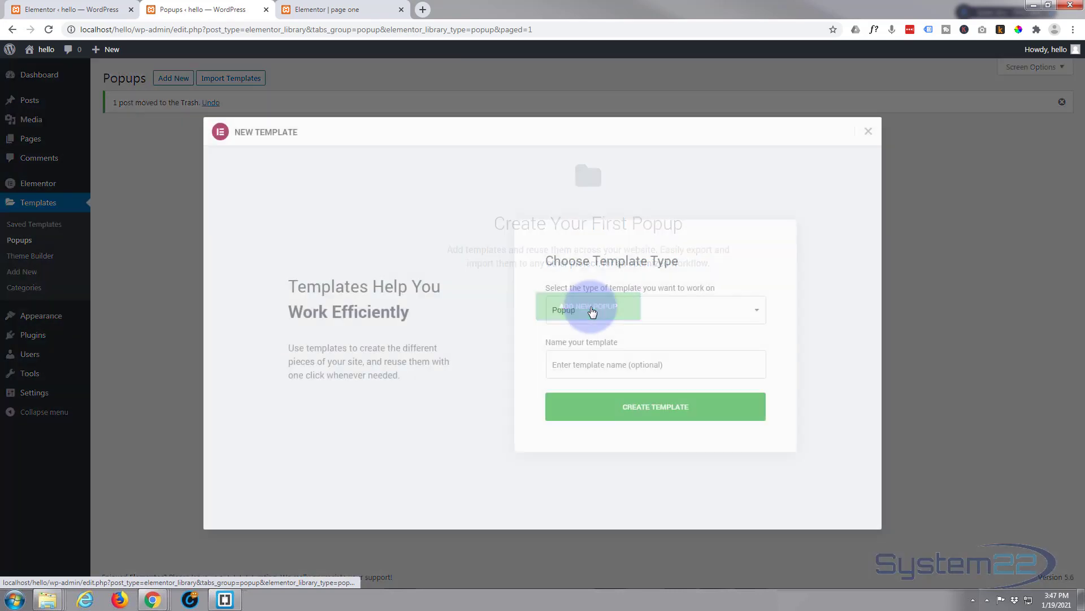
left_click(654, 310)
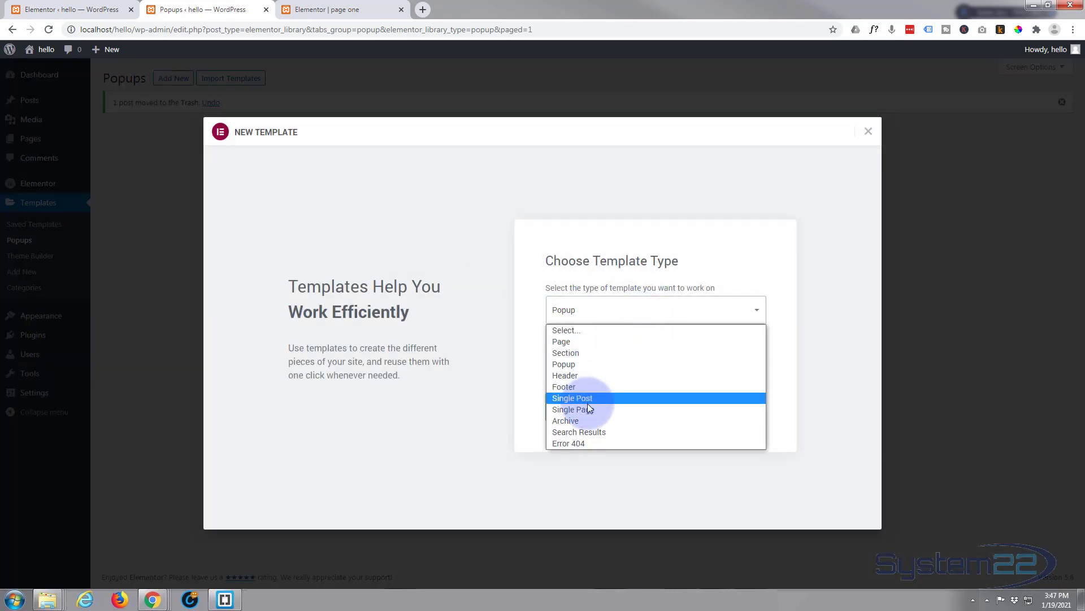
left_click(576, 364)
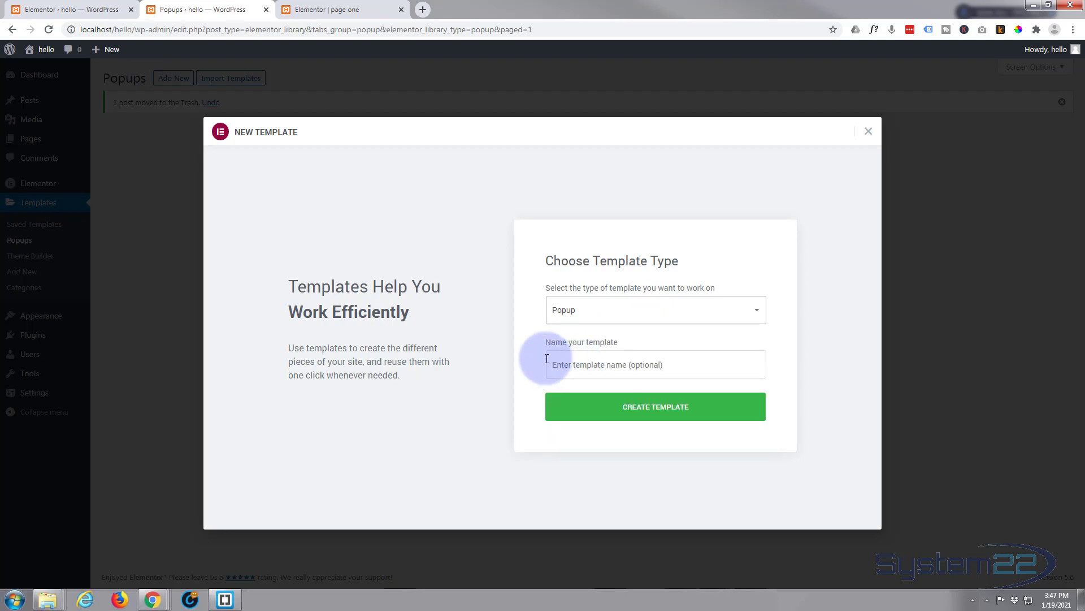
left_click(547, 360)
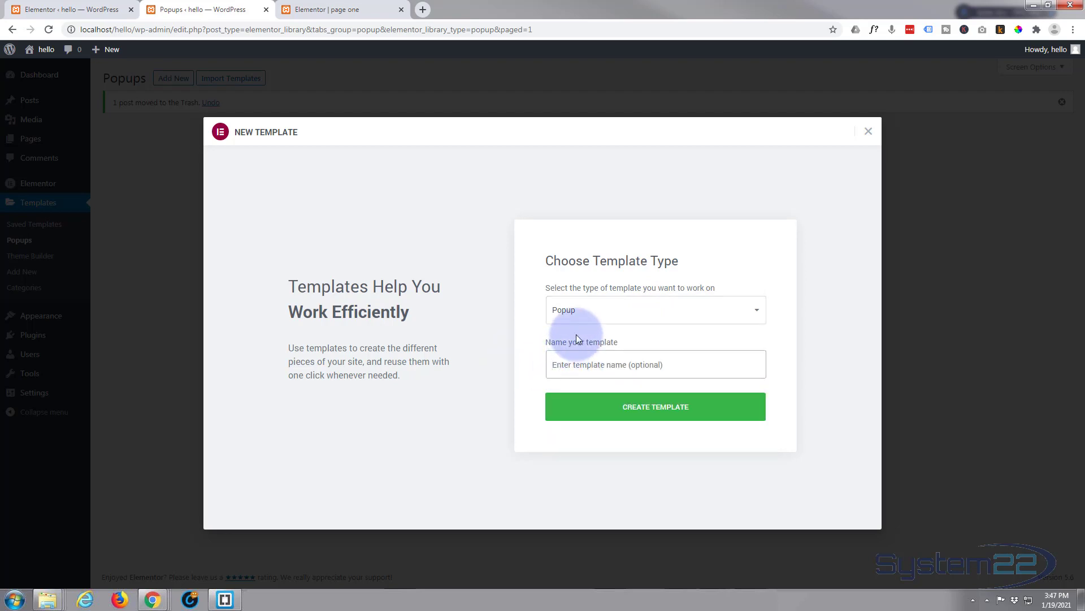
type("popup 1")
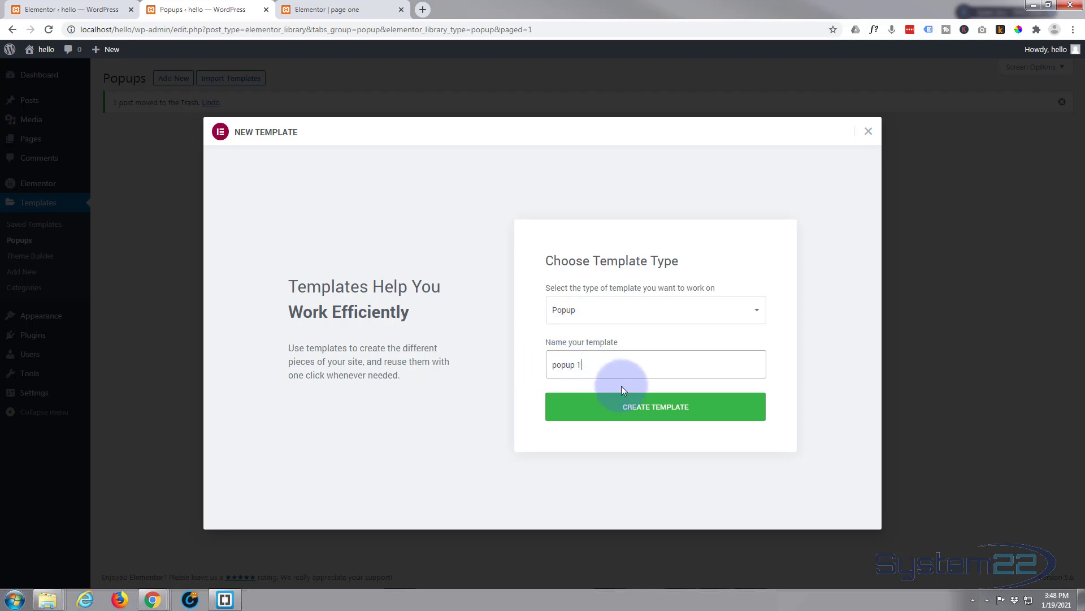
left_click(653, 417)
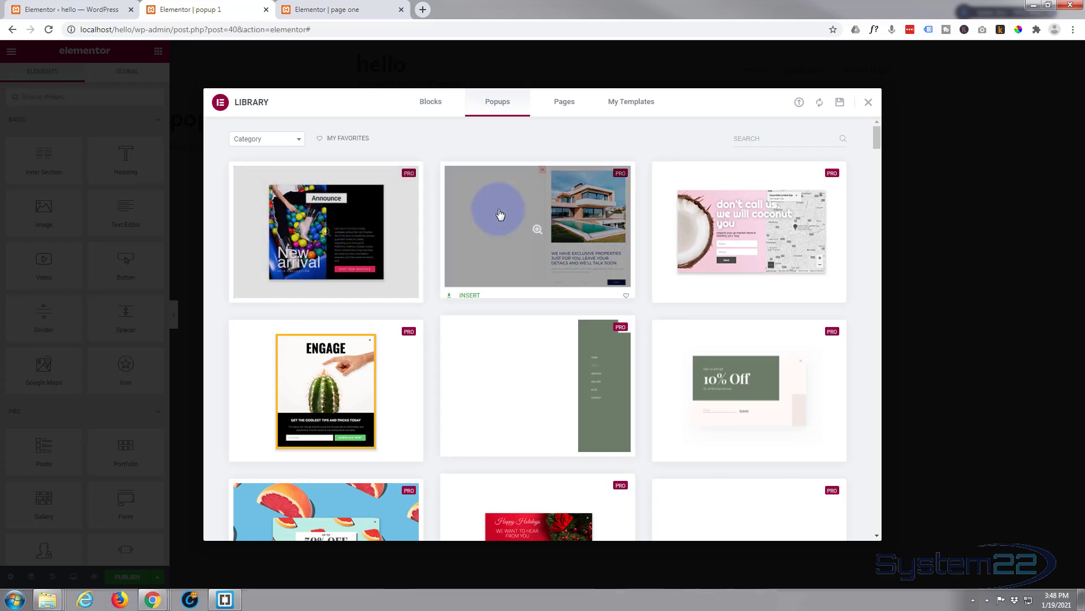
Insert the saved 'popup 1' section from My Templates into the new popup
scroll(502, 295, "down", 6)
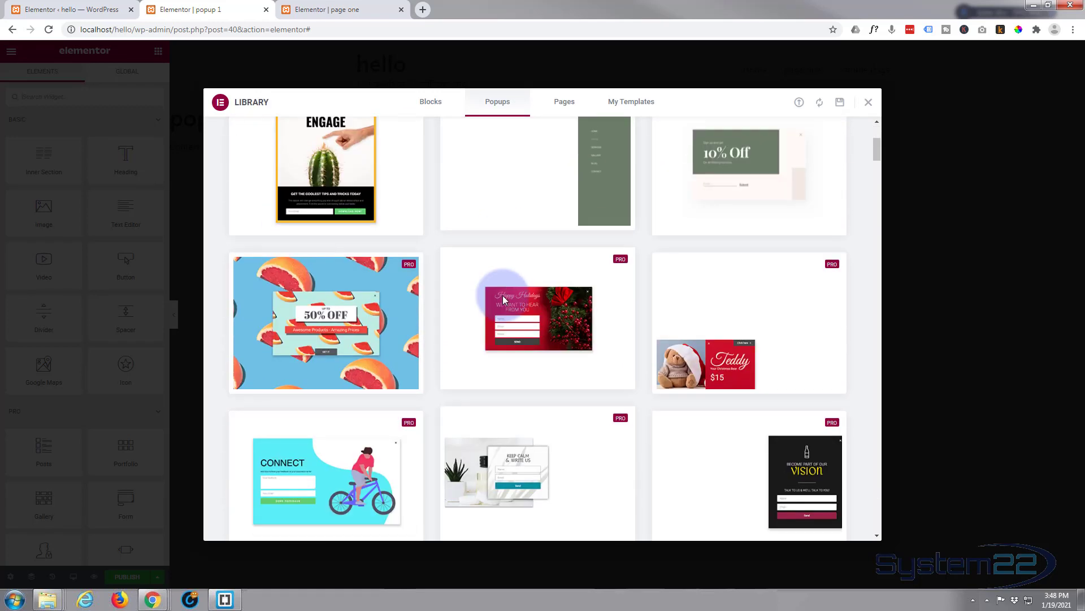
scroll(344, 290, "down", 4)
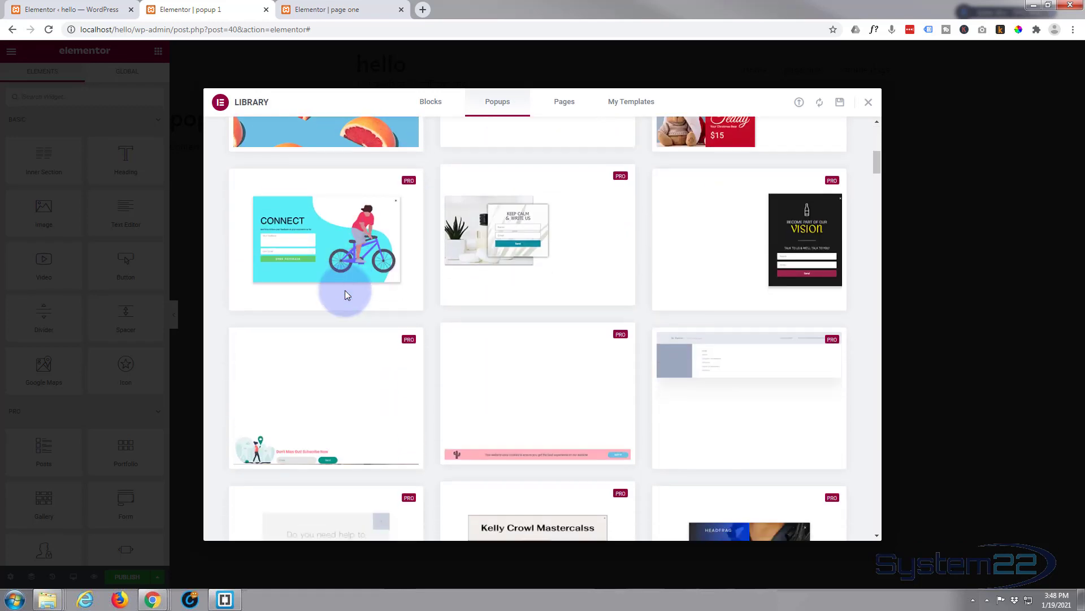
scroll(353, 324, "up", 10)
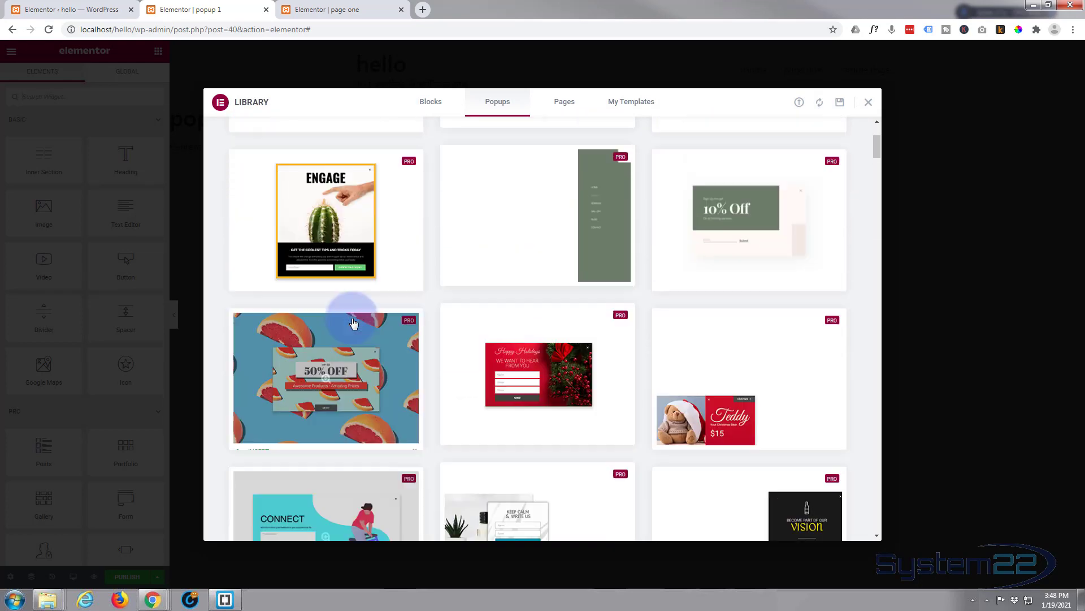
mouse_move(481, 282)
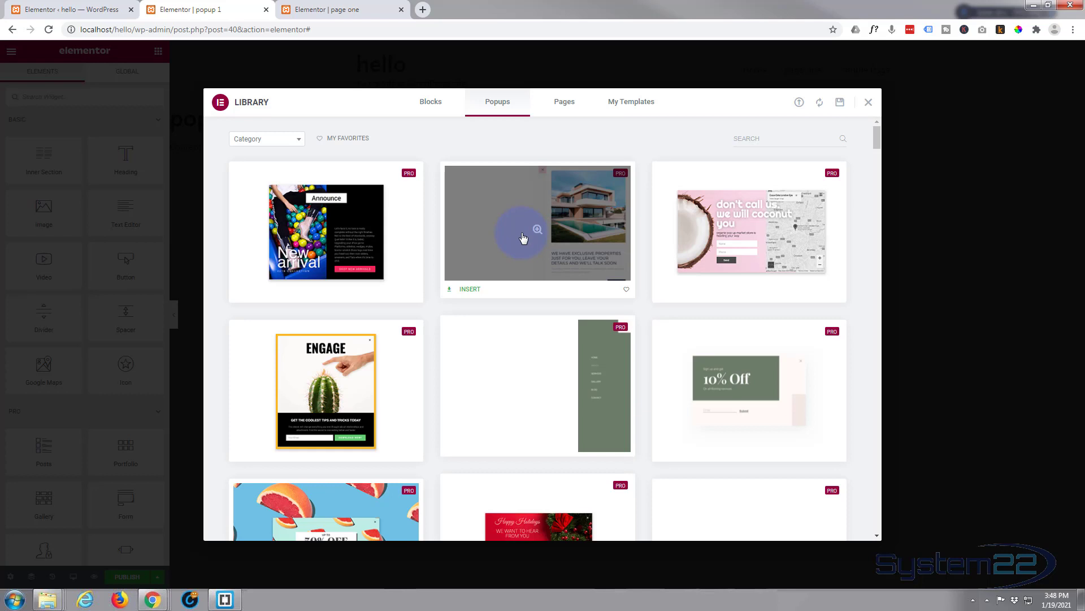
left_click(634, 107)
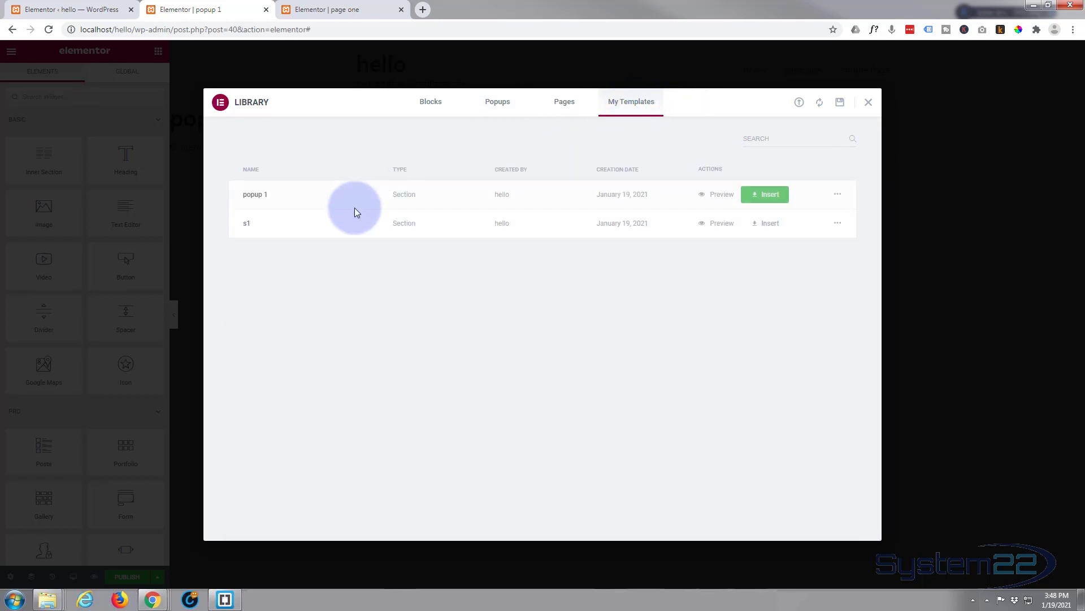
left_click(768, 195)
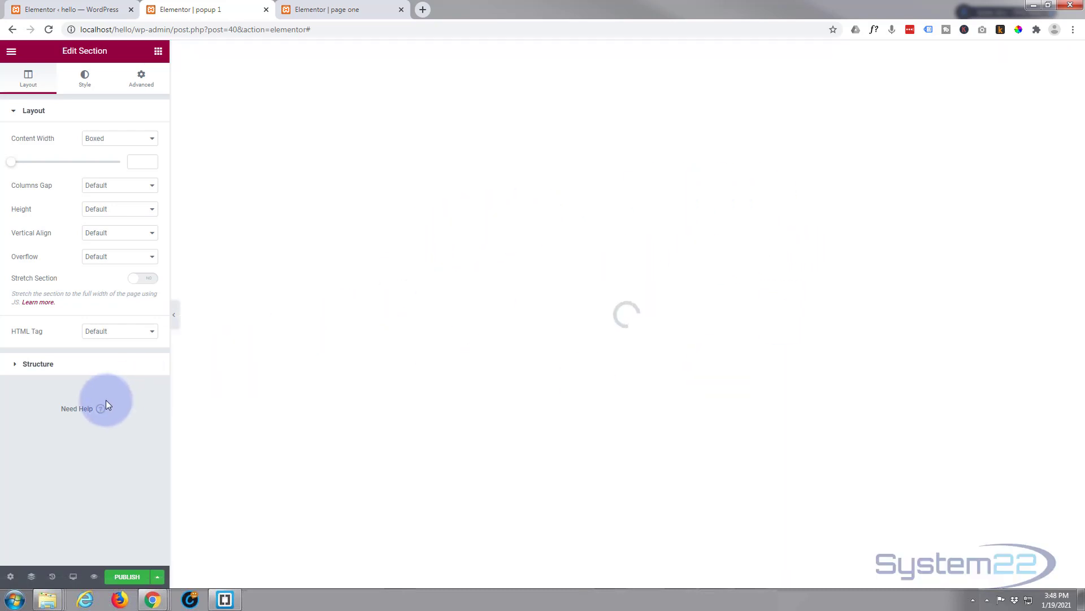
Add the popup display condition Include > Singular > Front Page in Publish Settings
left_click(125, 576)
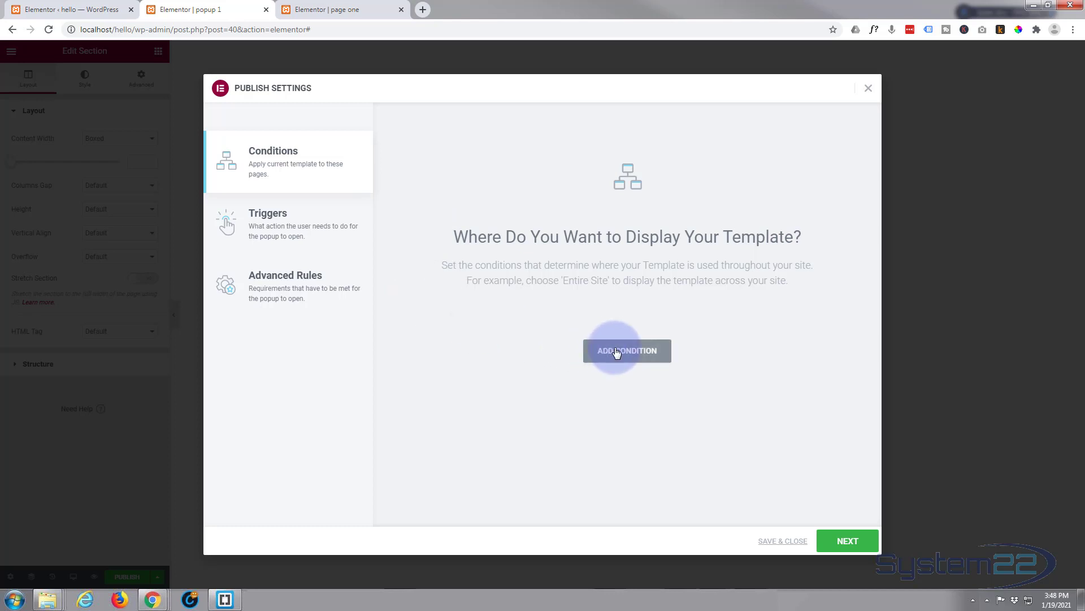
left_click(632, 351)
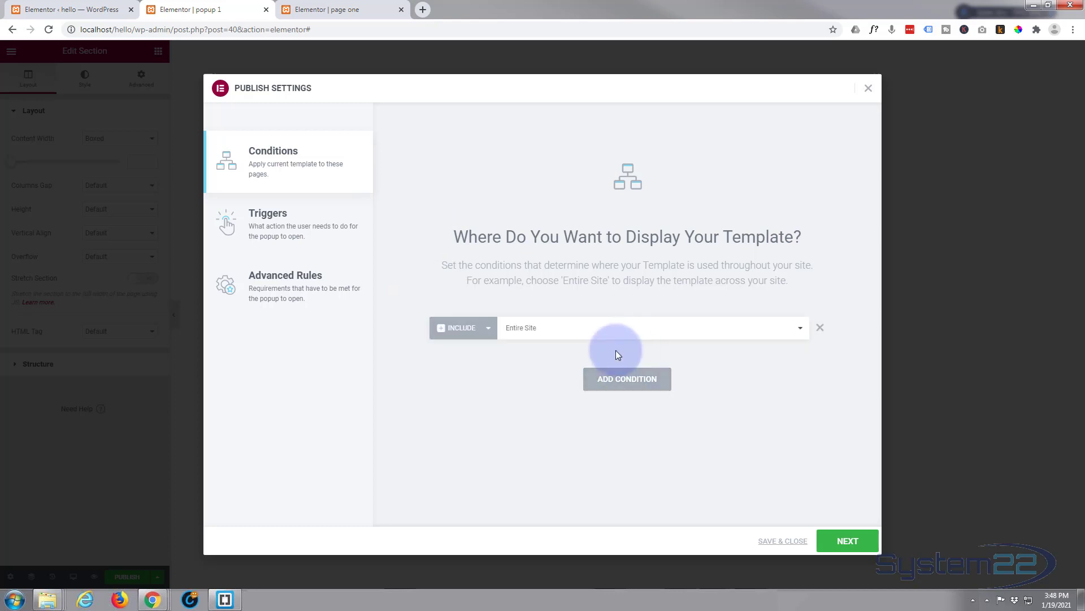
left_click(592, 327)
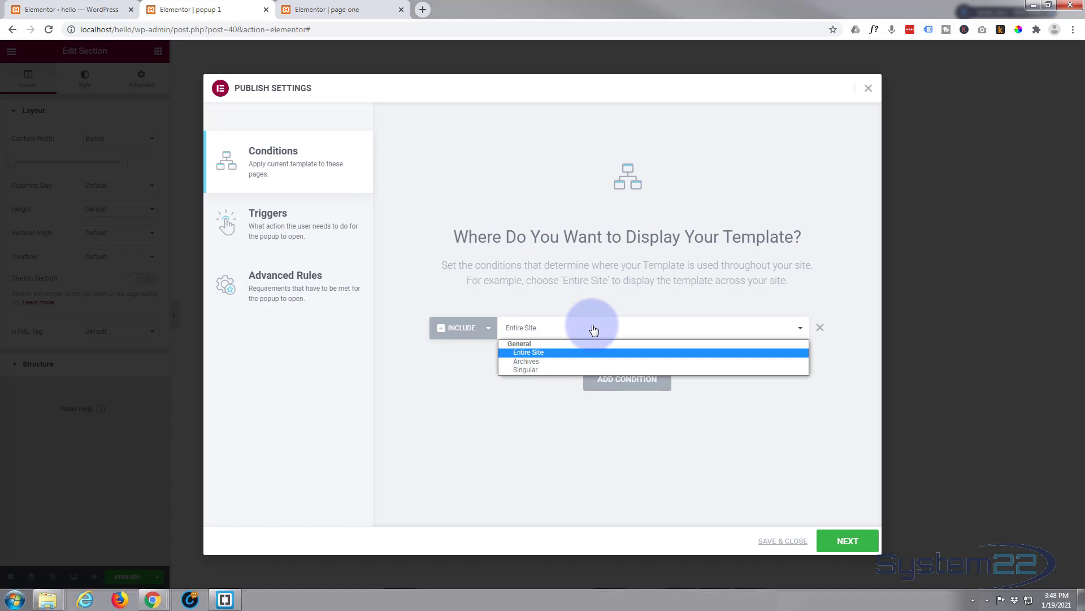
left_click(535, 371)
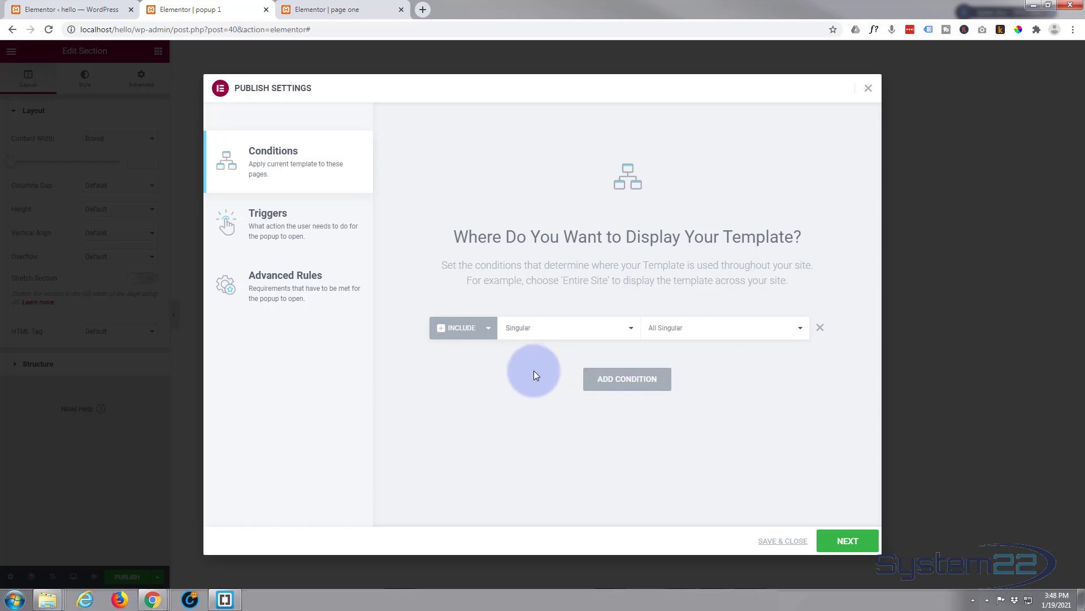
left_click(776, 334)
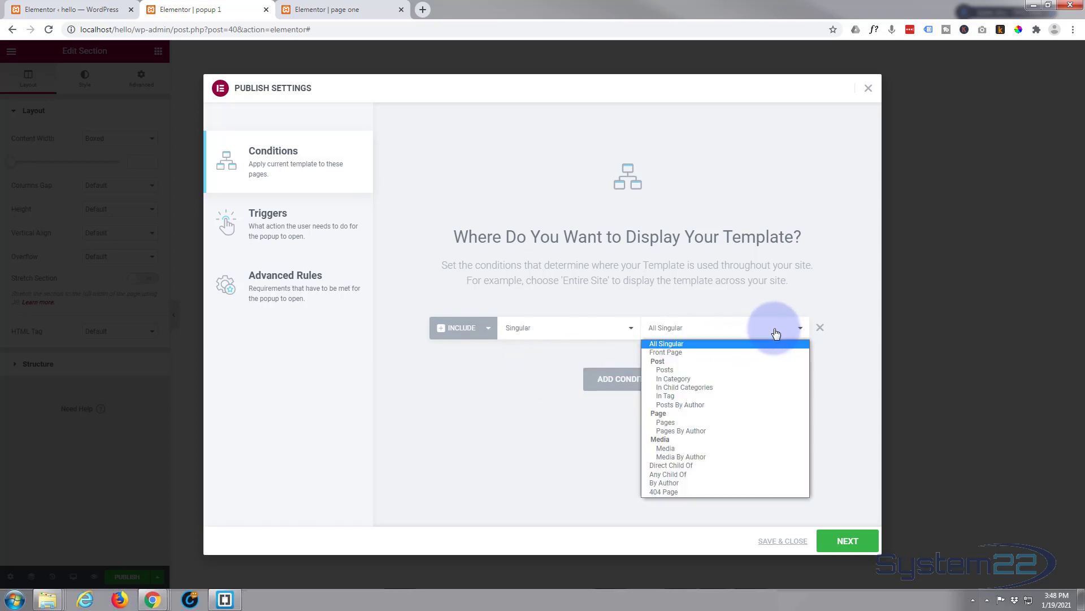
left_click(725, 354)
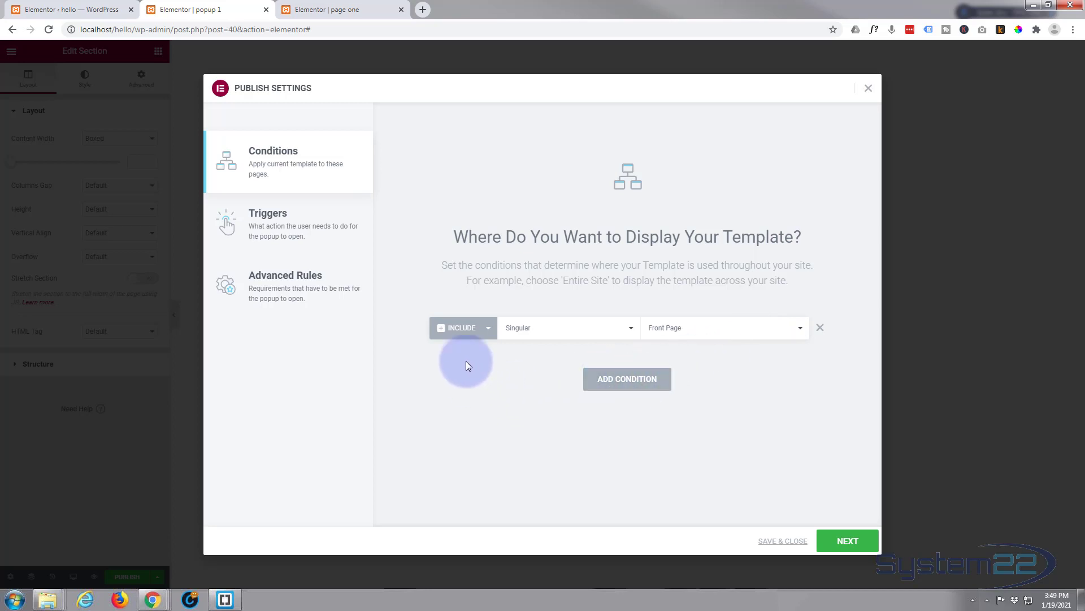
left_click(489, 330)
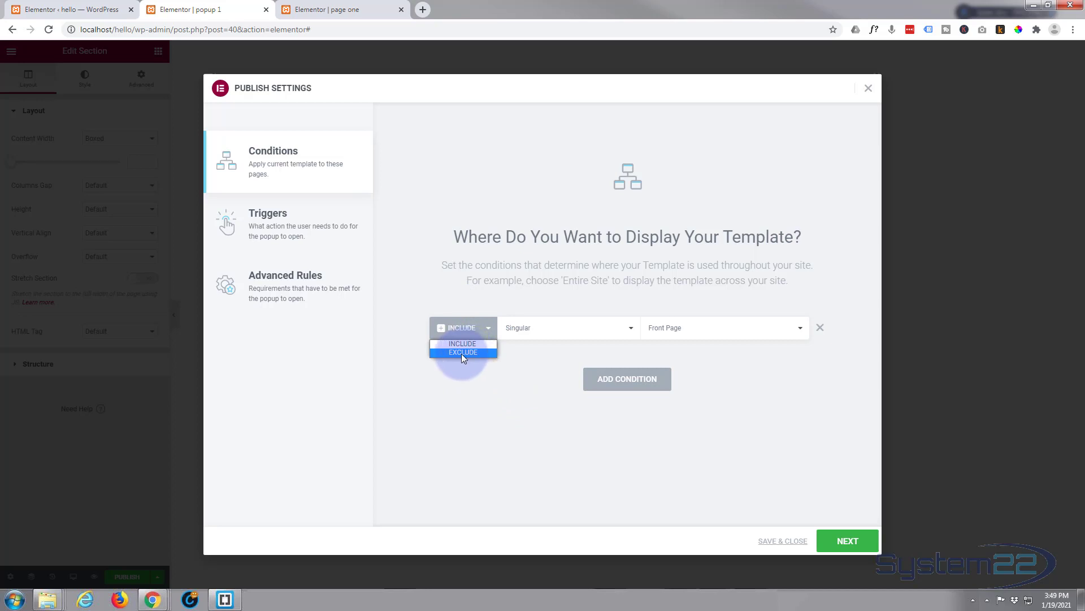
left_click(527, 382)
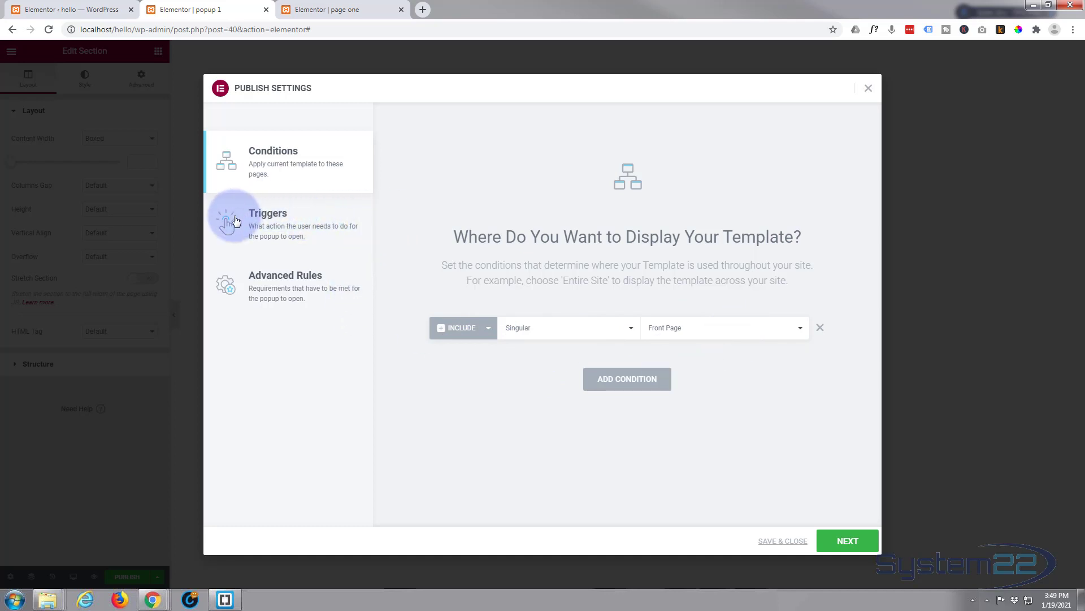
Enable the On Page Load trigger with its 1.5-second delay
left_click(270, 231)
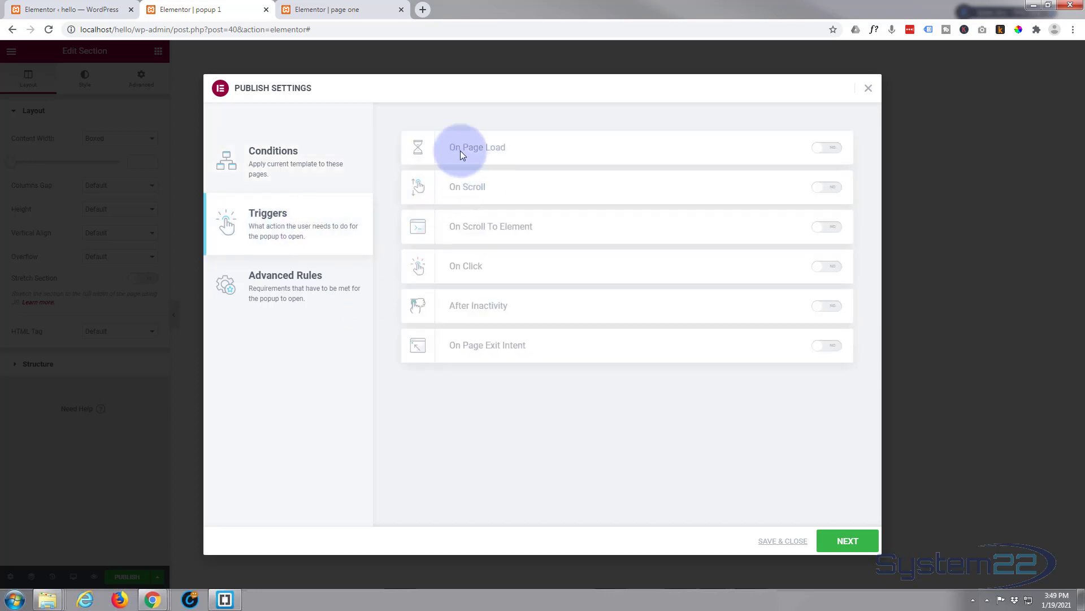
left_click(837, 150)
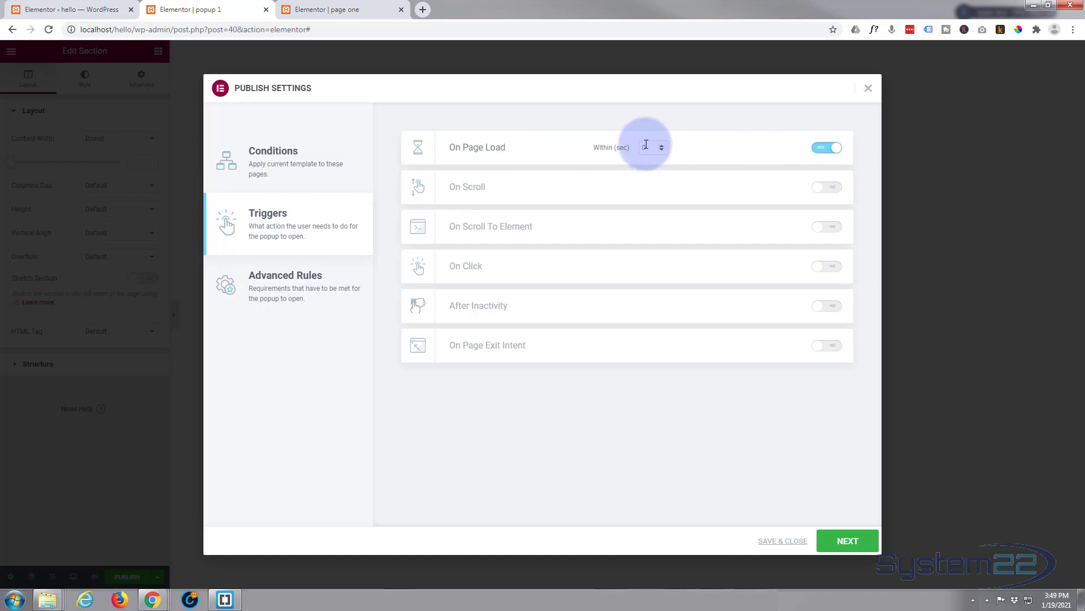
left_click_drag(650, 146, 633, 148)
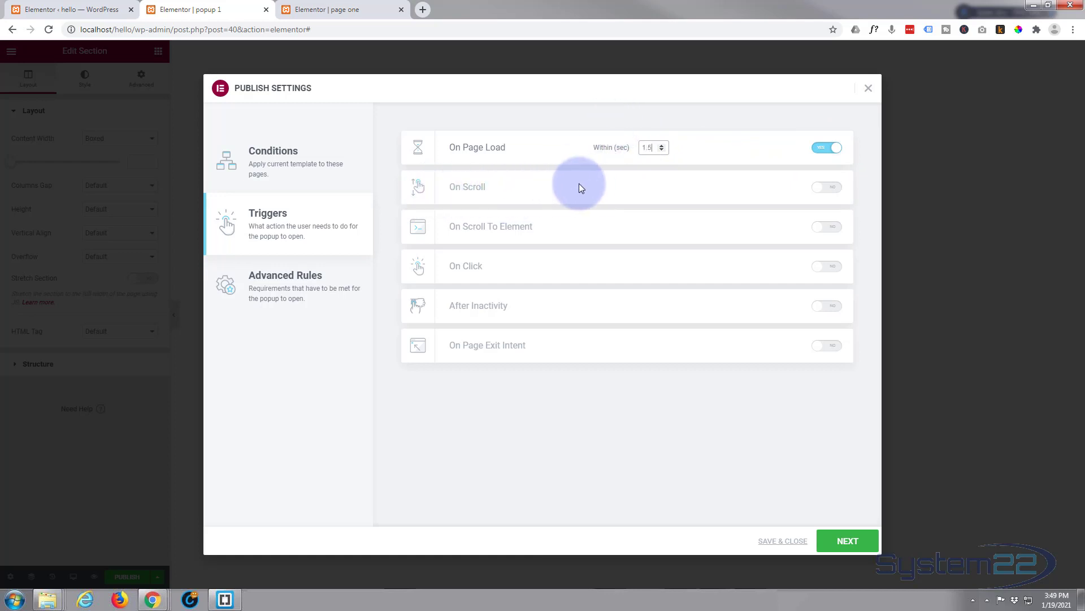
Test On Scroll, On Click and After Inactivity, leave them off, and enable On Page Exit Intent
left_click(829, 187)
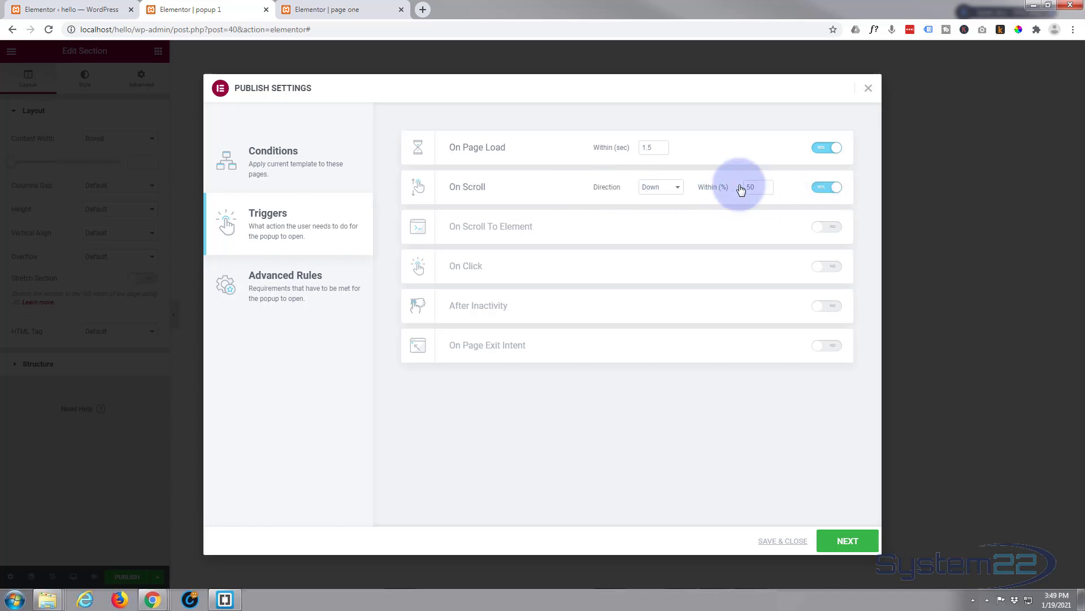
left_click(822, 187)
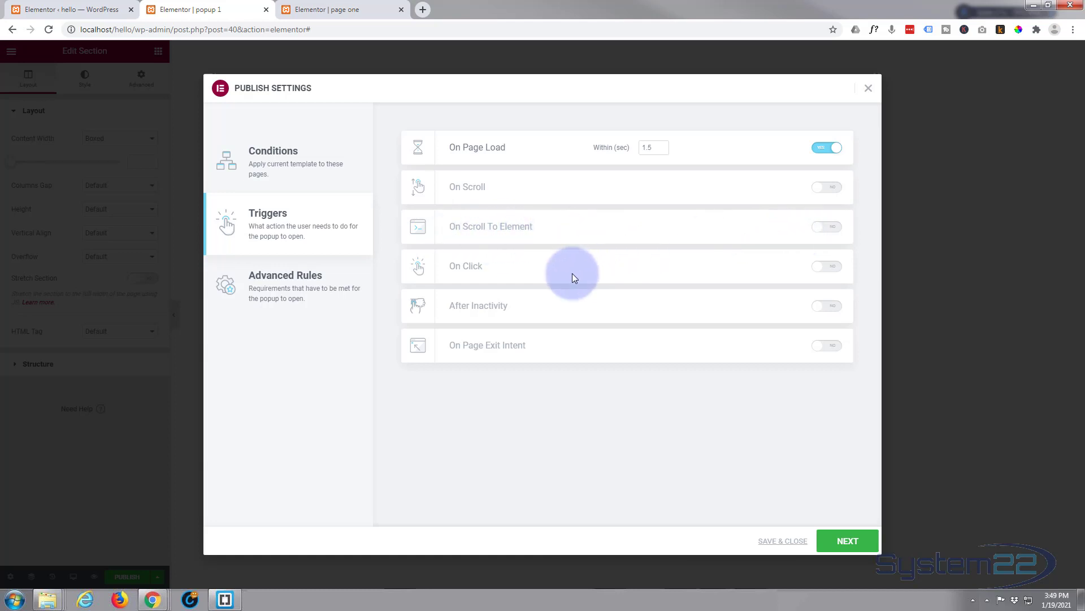
left_click(828, 269)
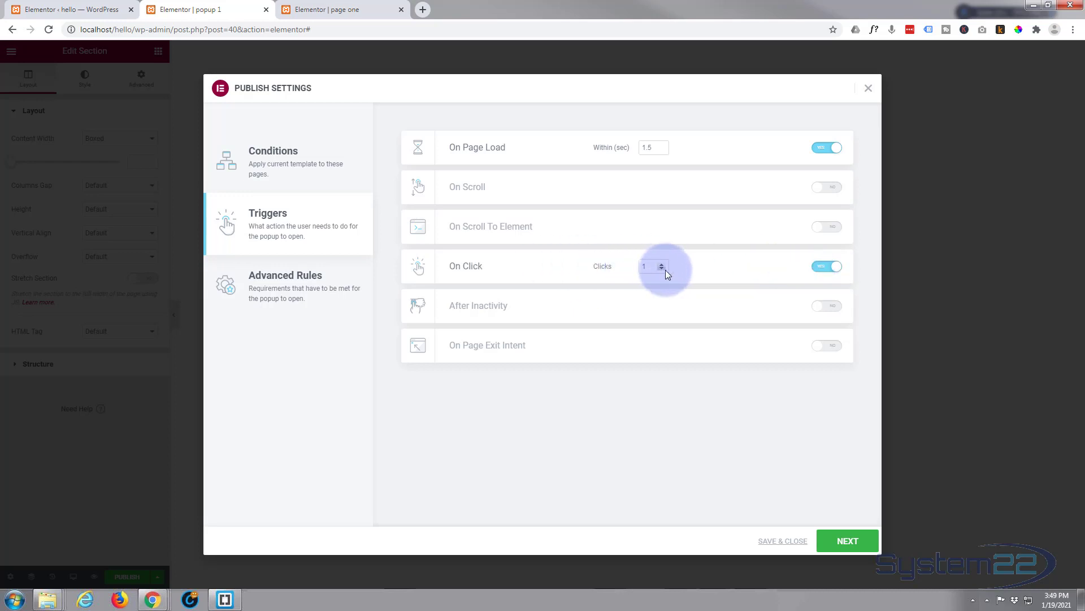
left_click(826, 268)
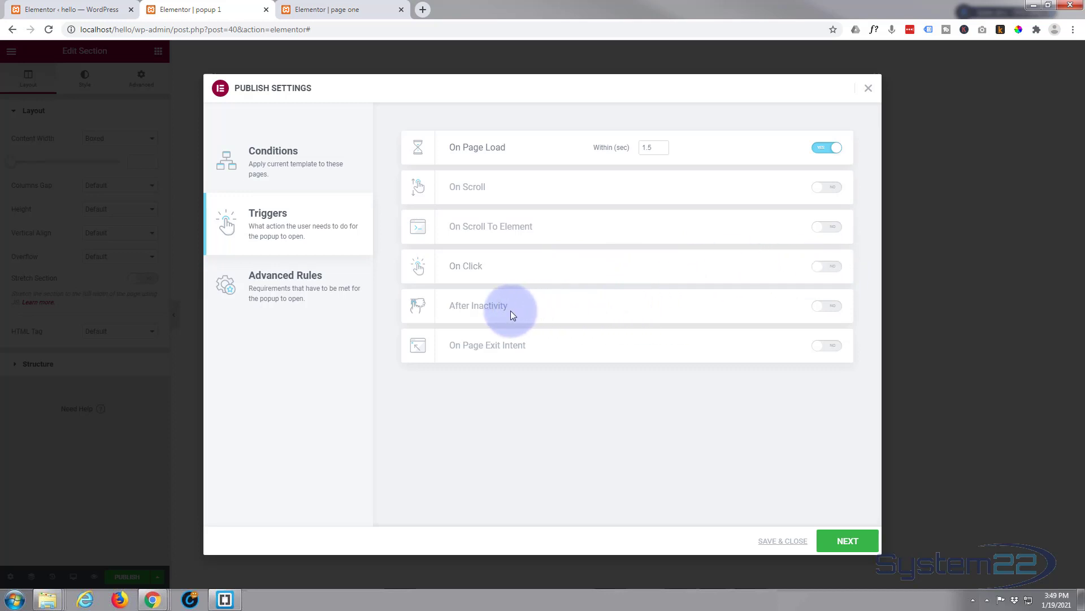
left_click(828, 307)
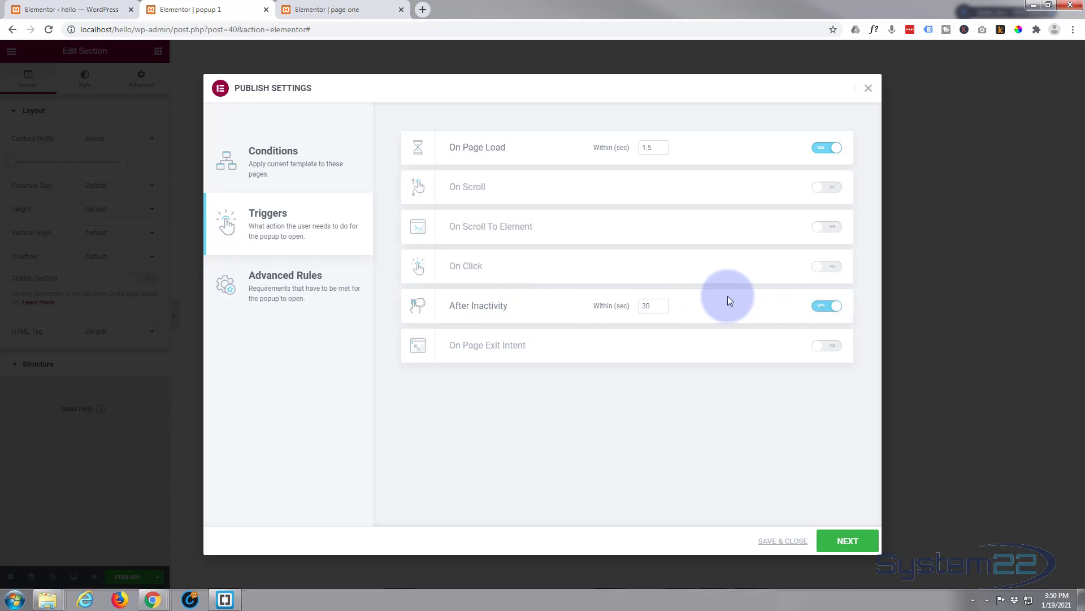
left_click(822, 307)
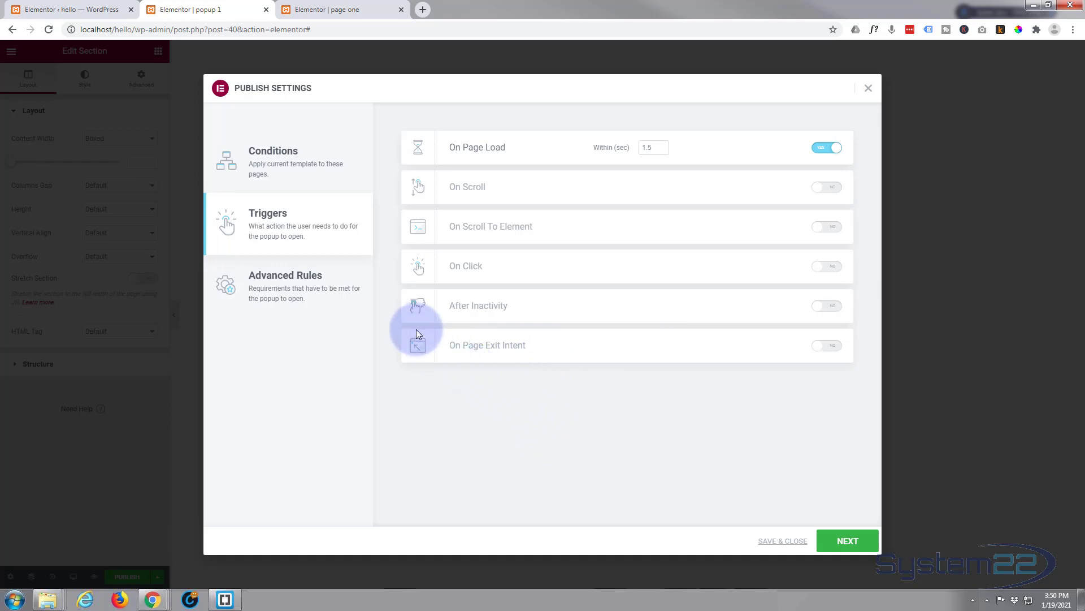
left_click(827, 345)
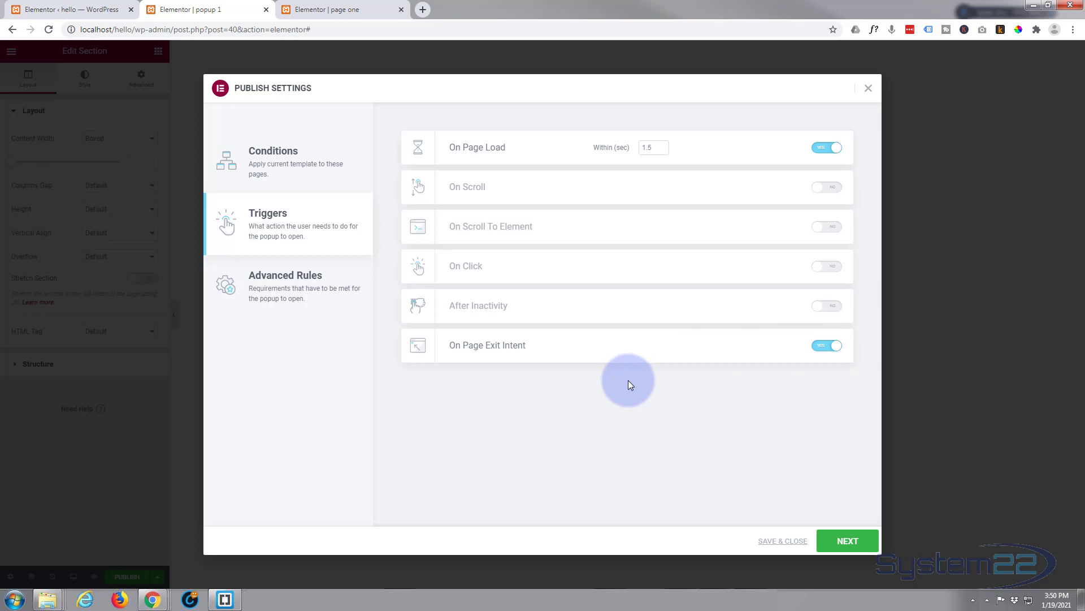
Try the 3 page views, 2 sessions and show-up-to-3-times rules, leaving each off
left_click(306, 285)
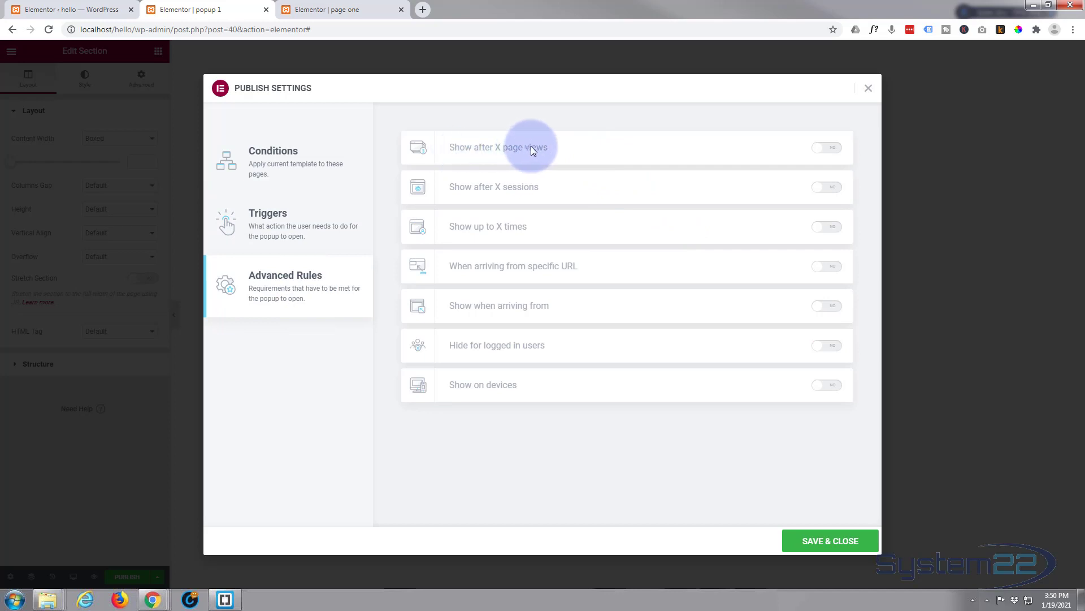
left_click(829, 149)
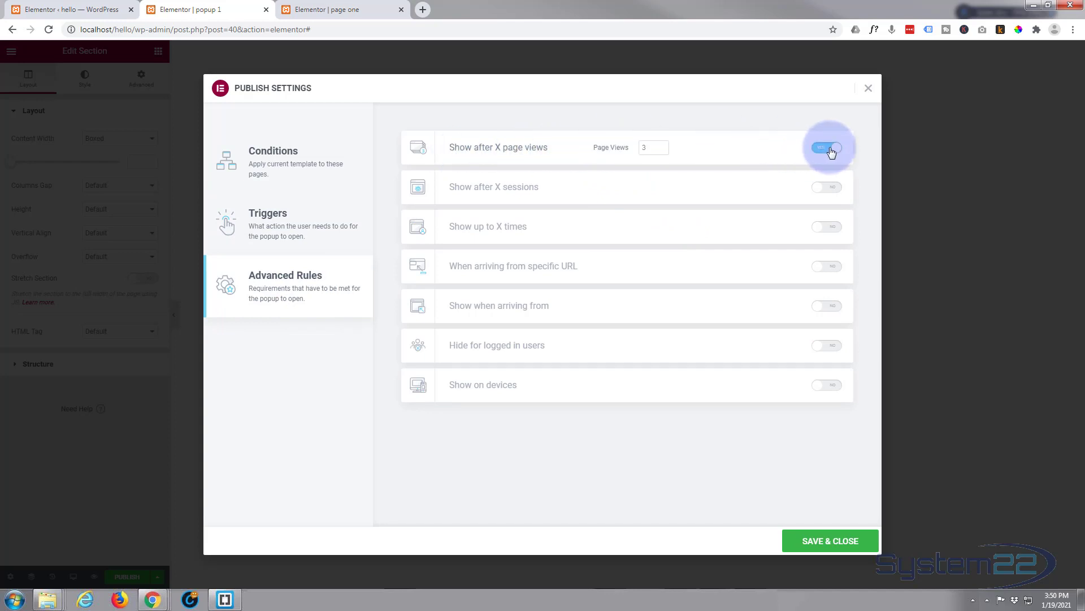
left_click(828, 148)
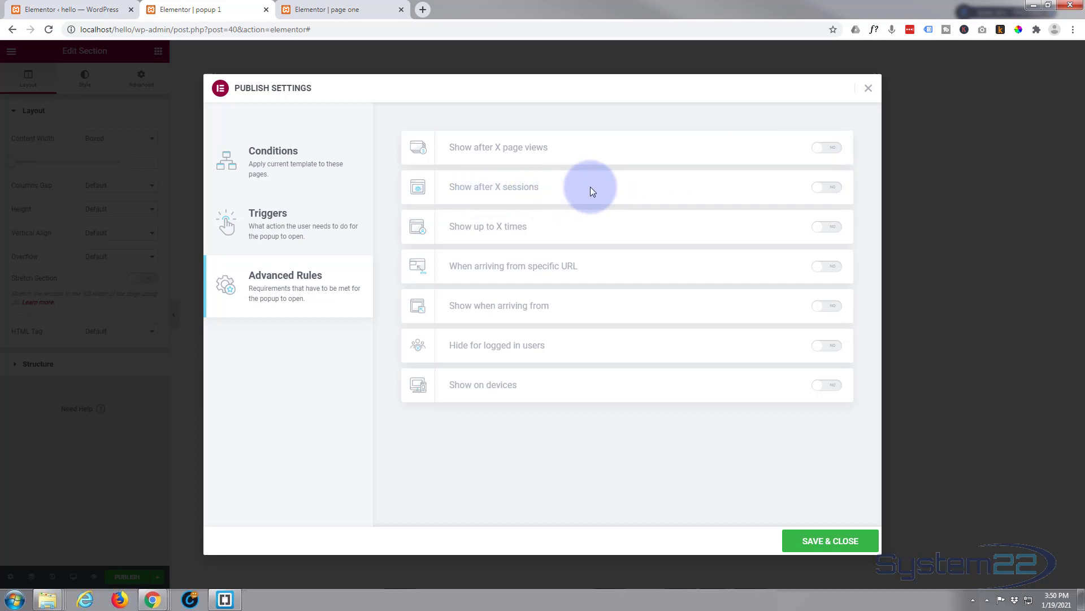
left_click(835, 189)
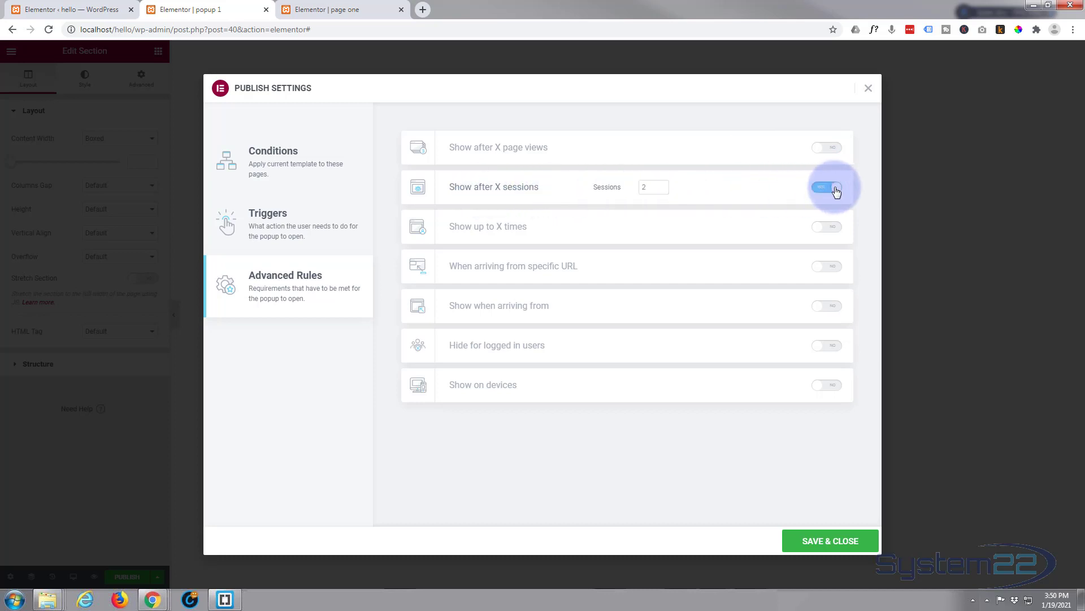
left_click(829, 188)
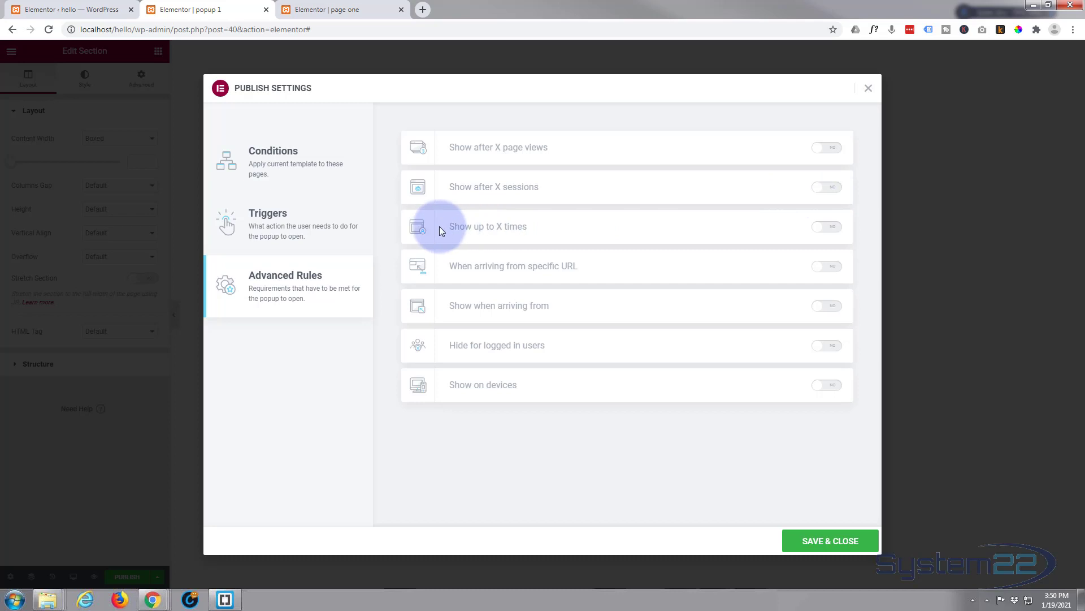
left_click(830, 228)
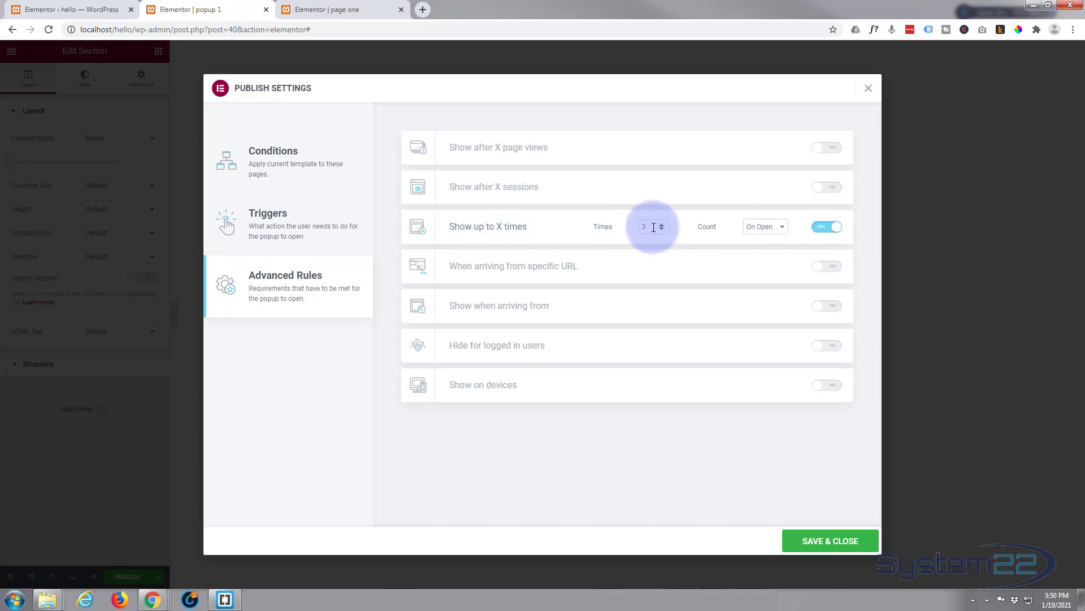
left_click(813, 229)
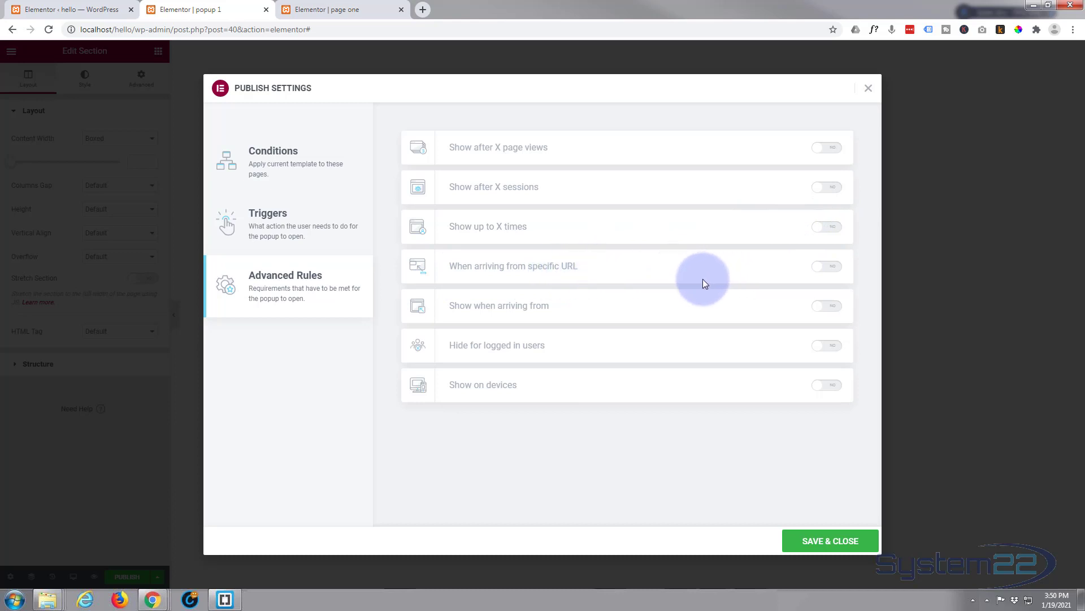
Test the specific-URL, arriving-from and logged-in-user rules off, then show on Desktop, Tablet and Mobile
left_click(829, 267)
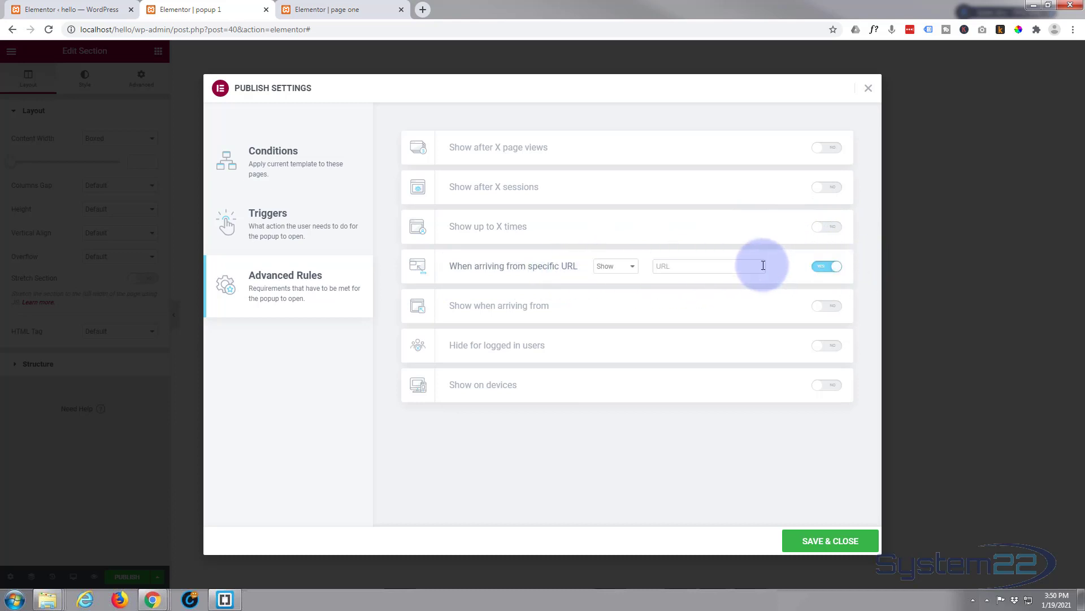
left_click(829, 267)
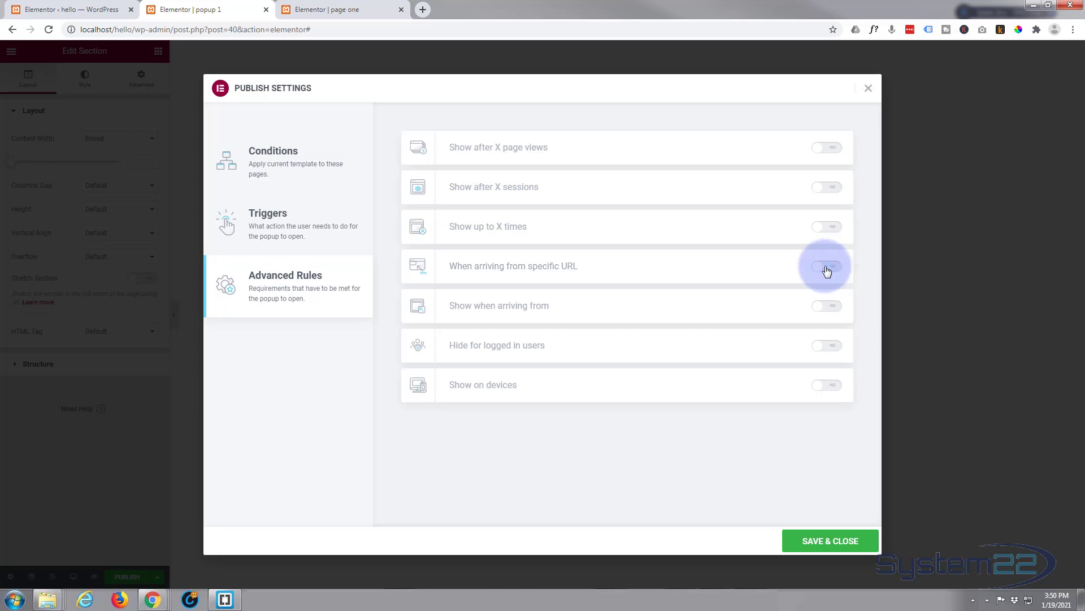
left_click(826, 306)
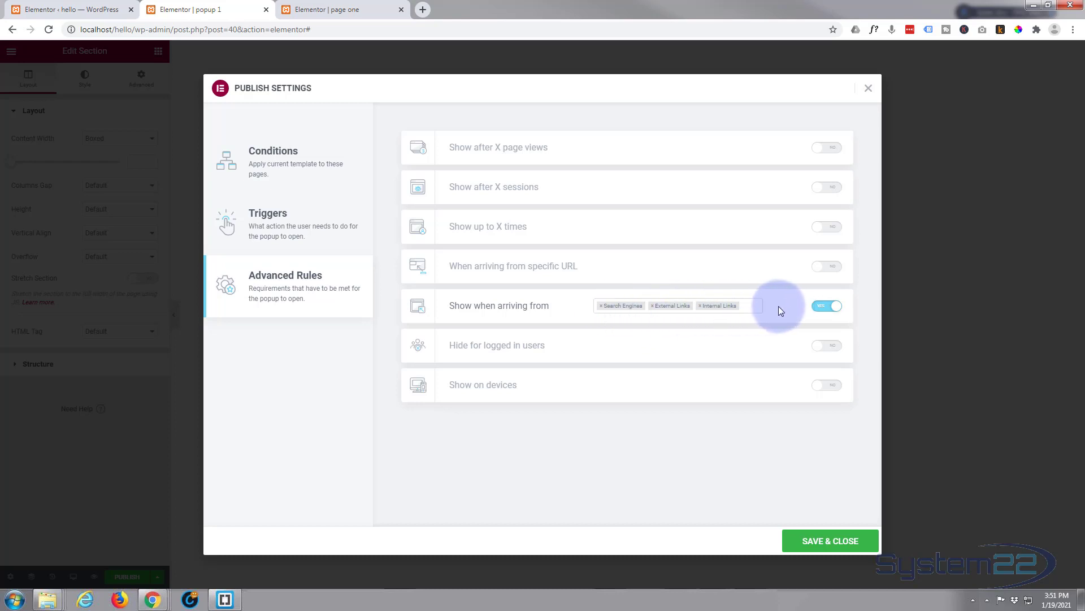
left_click(827, 306)
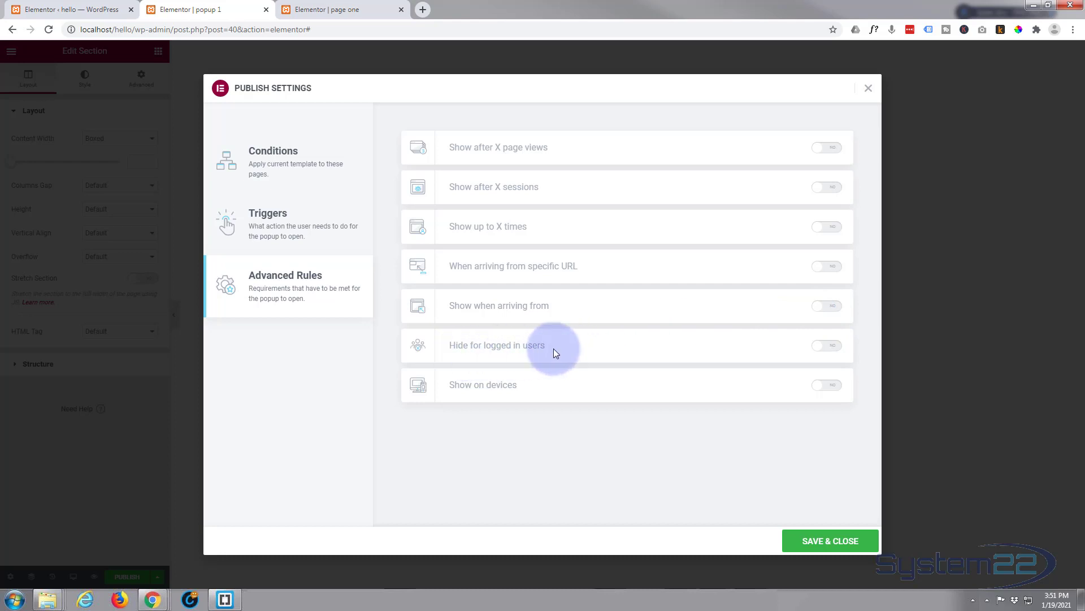
left_click(831, 345)
left_click(834, 346)
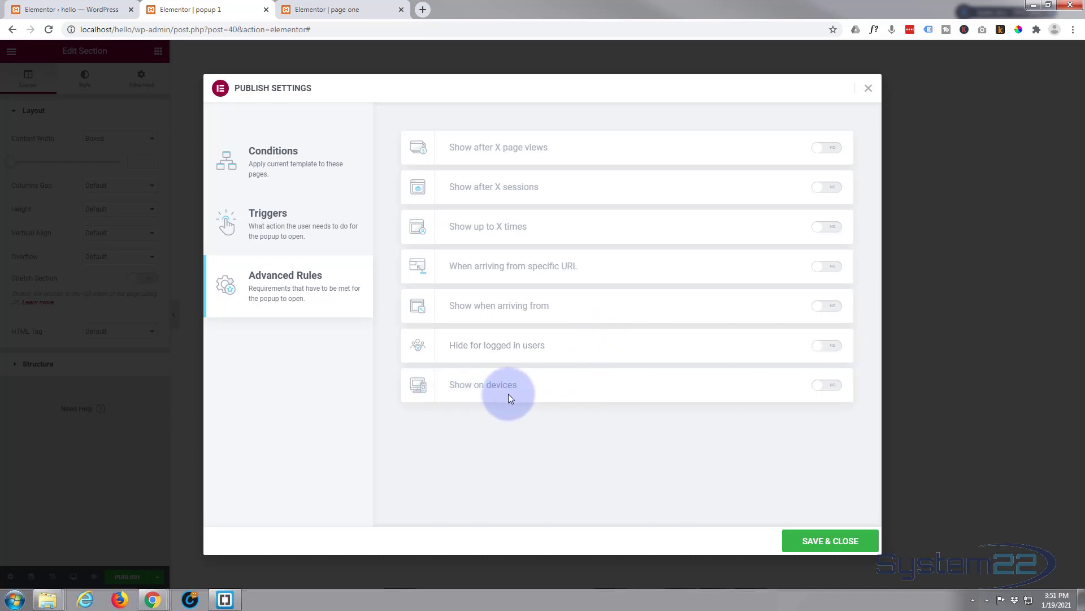
left_click(834, 389)
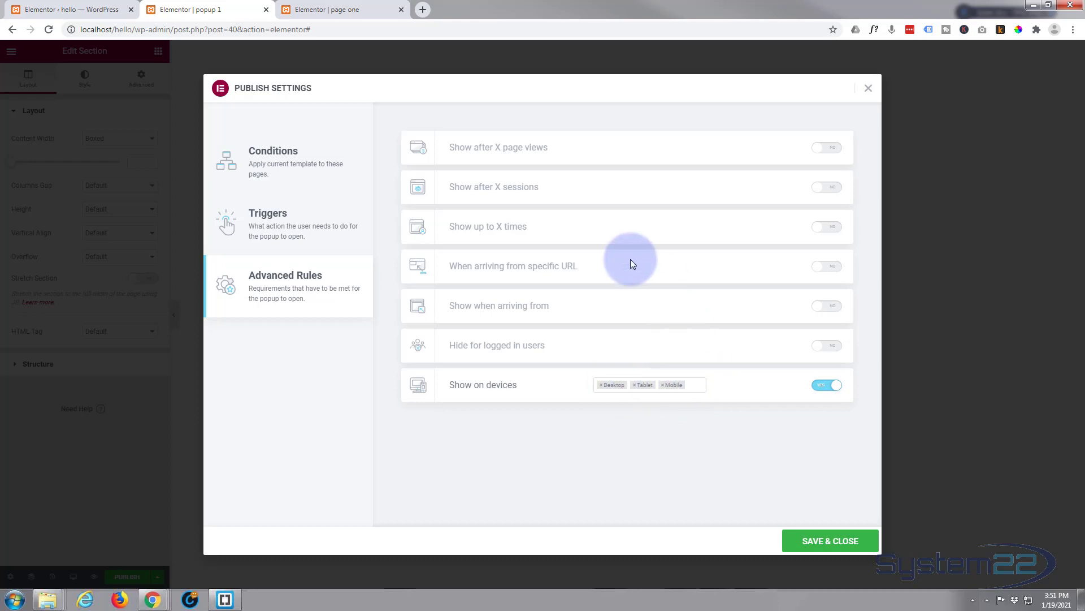
Save the display settings, test the previewed popup's Name and Email fields, close it, and select the localhost/hello URL
left_click(829, 542)
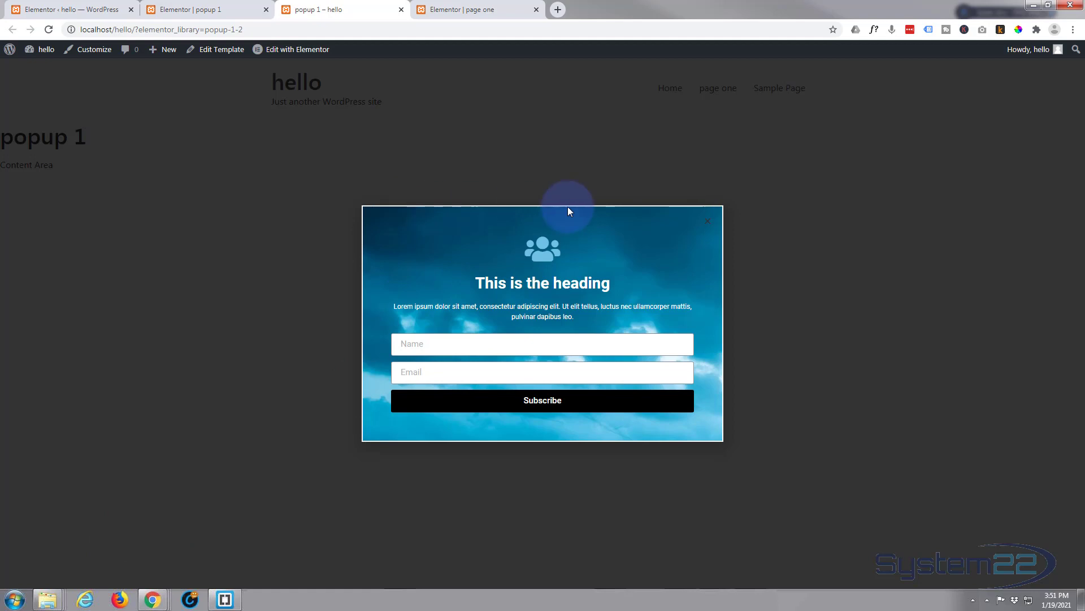
left_click(407, 344)
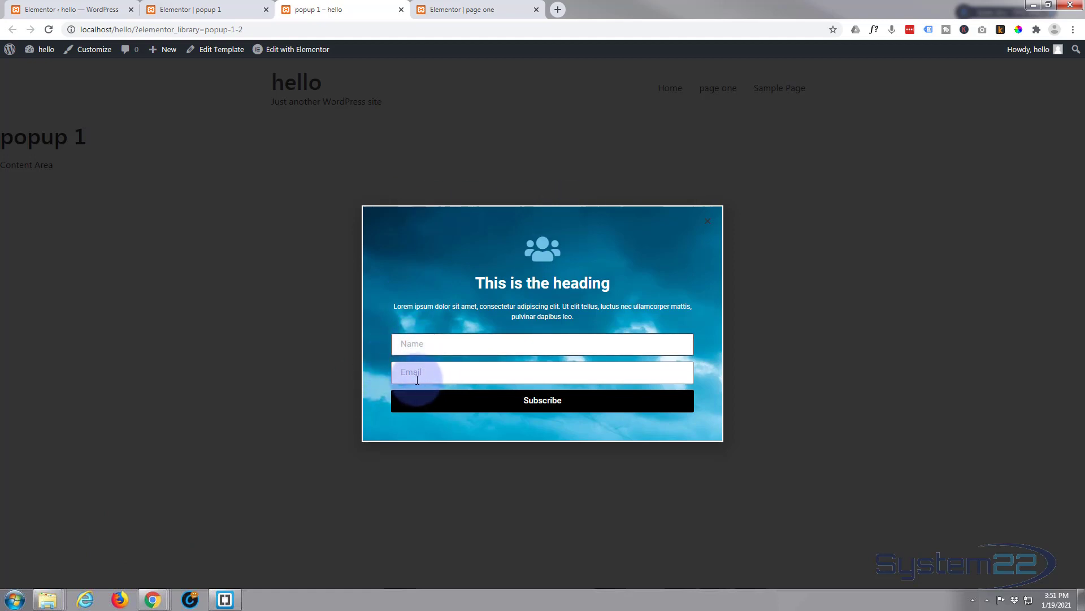
left_click(415, 374)
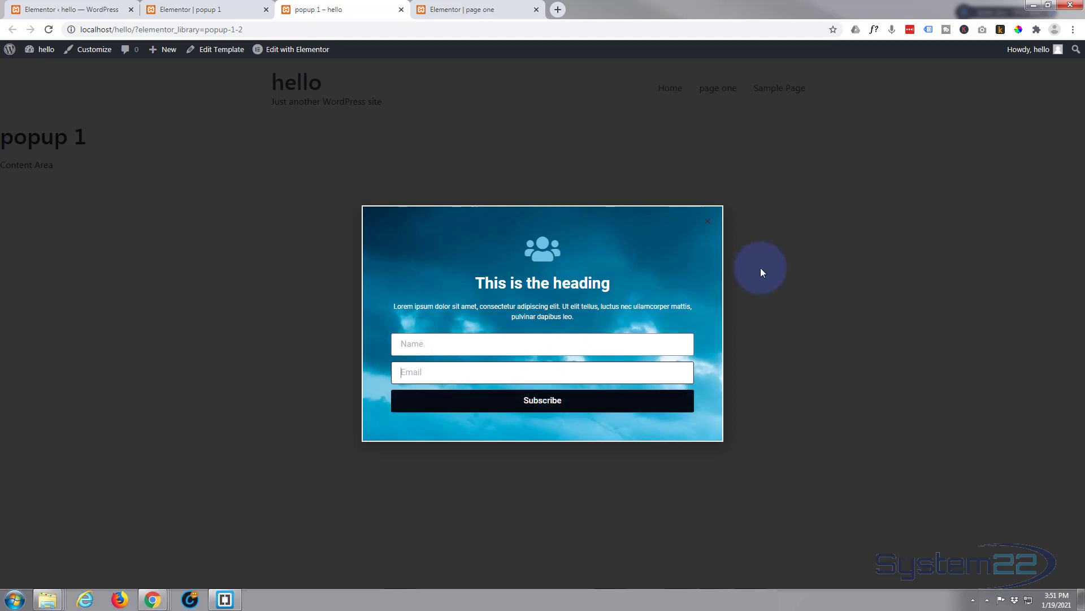
left_click(711, 227)
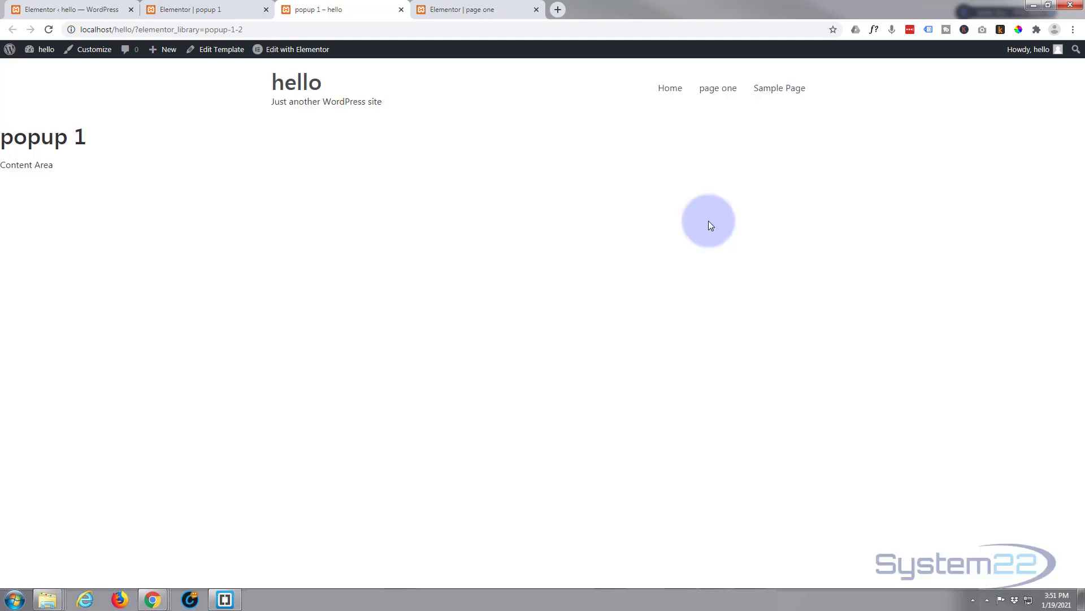
left_click_drag(133, 29, 79, 29)
key("ctrl+c")
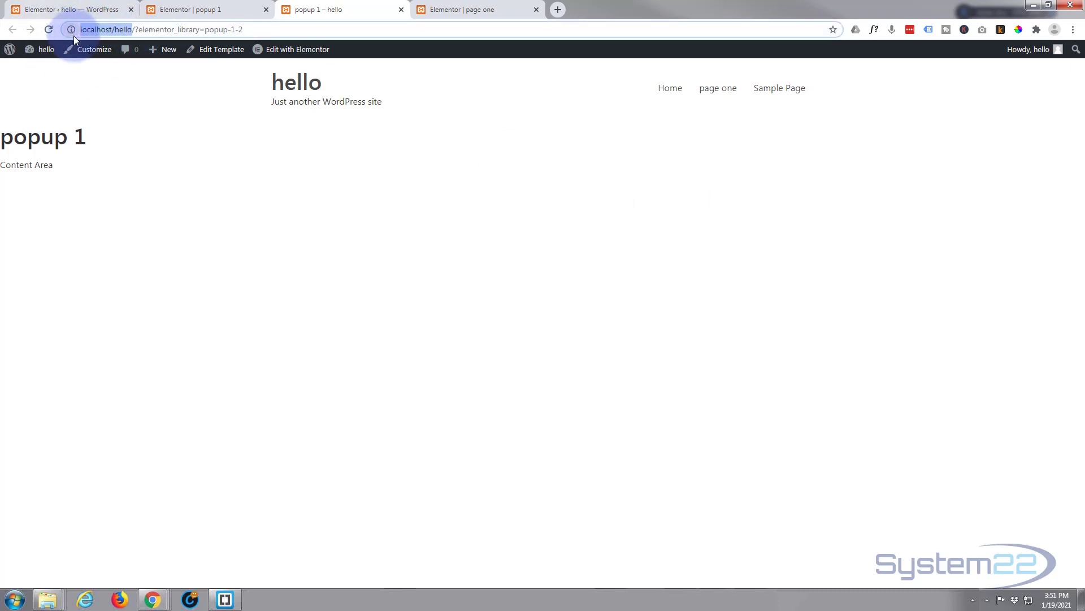
key("ctrl+shift+n")
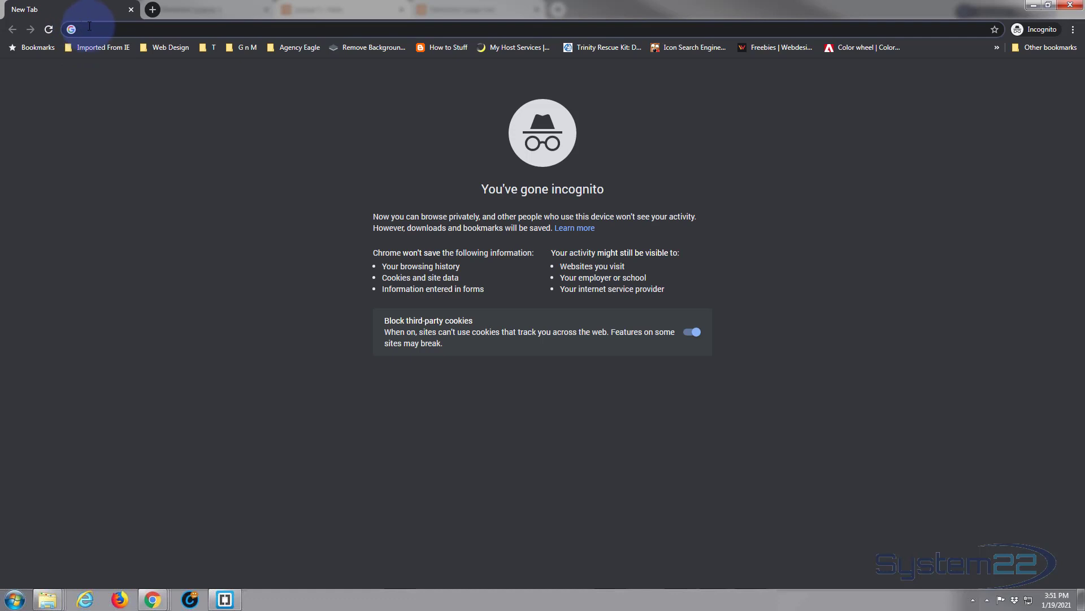
key("ctrl+v")
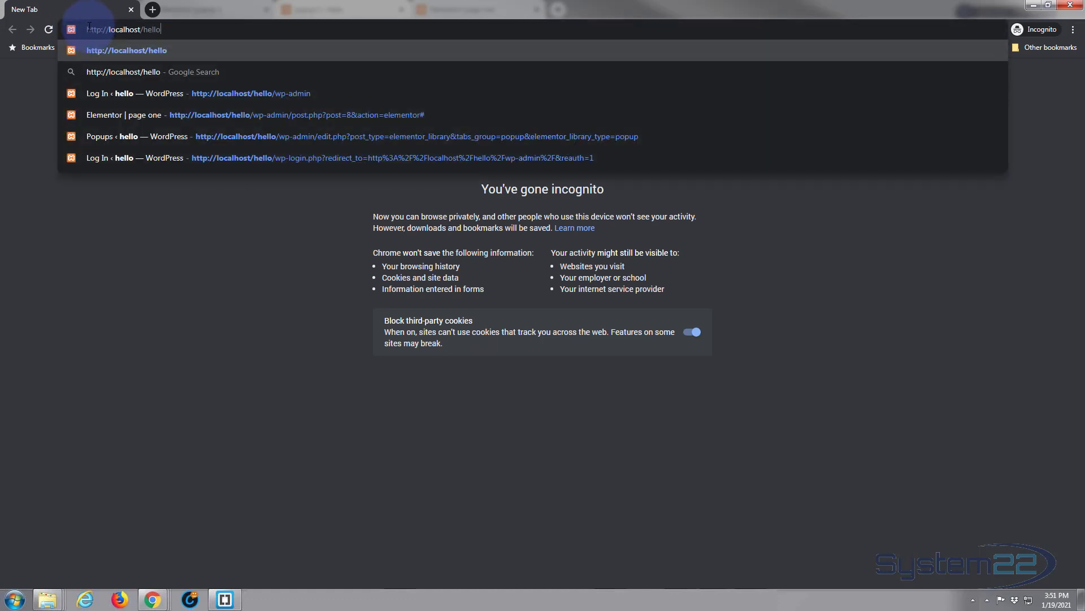
key("Return")
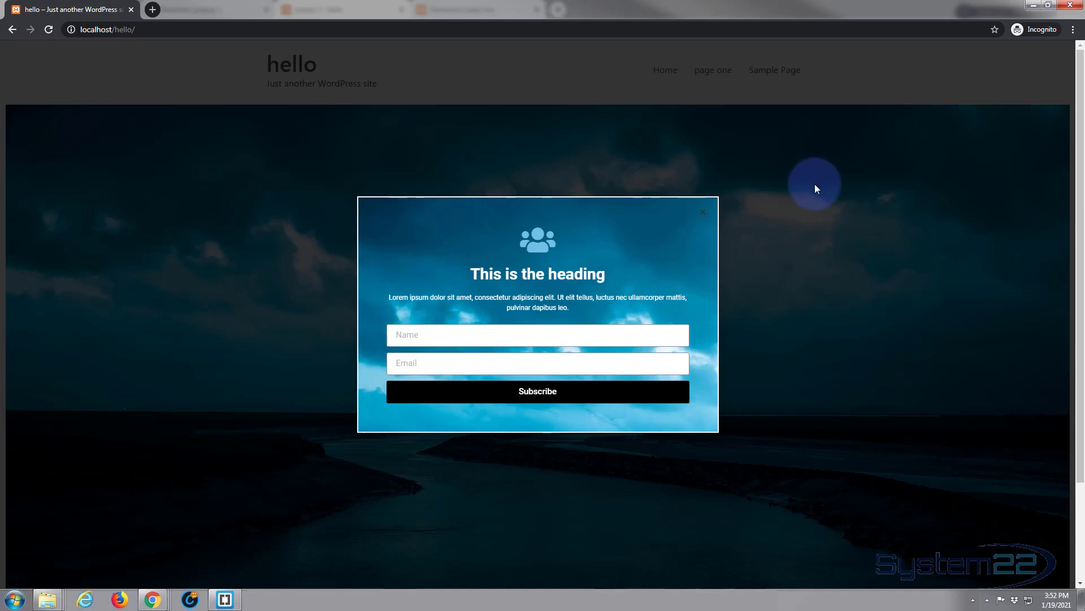
left_click(706, 214)
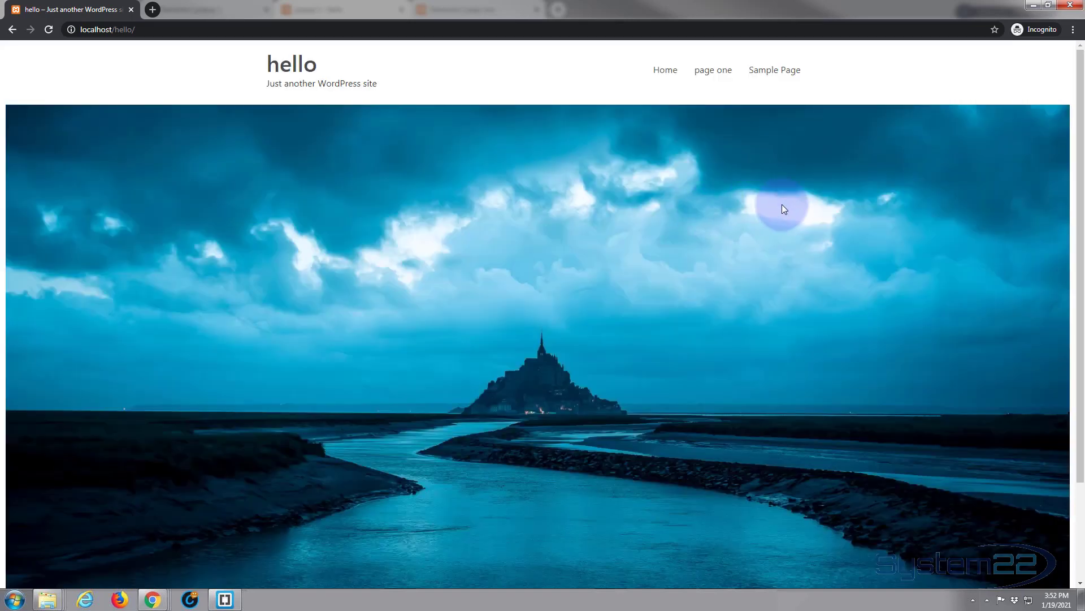
left_click(48, 29)
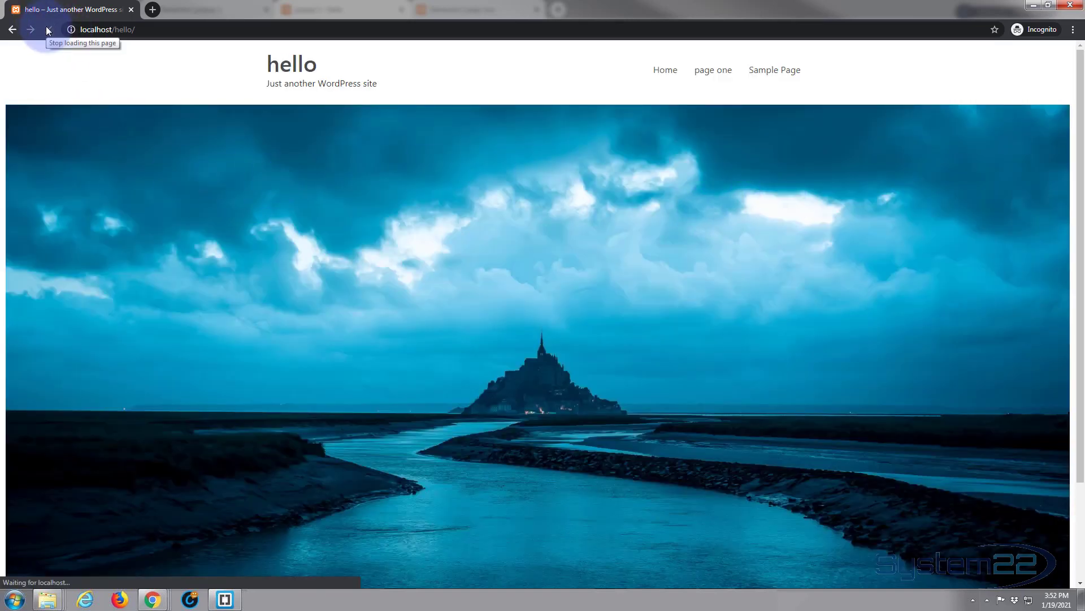